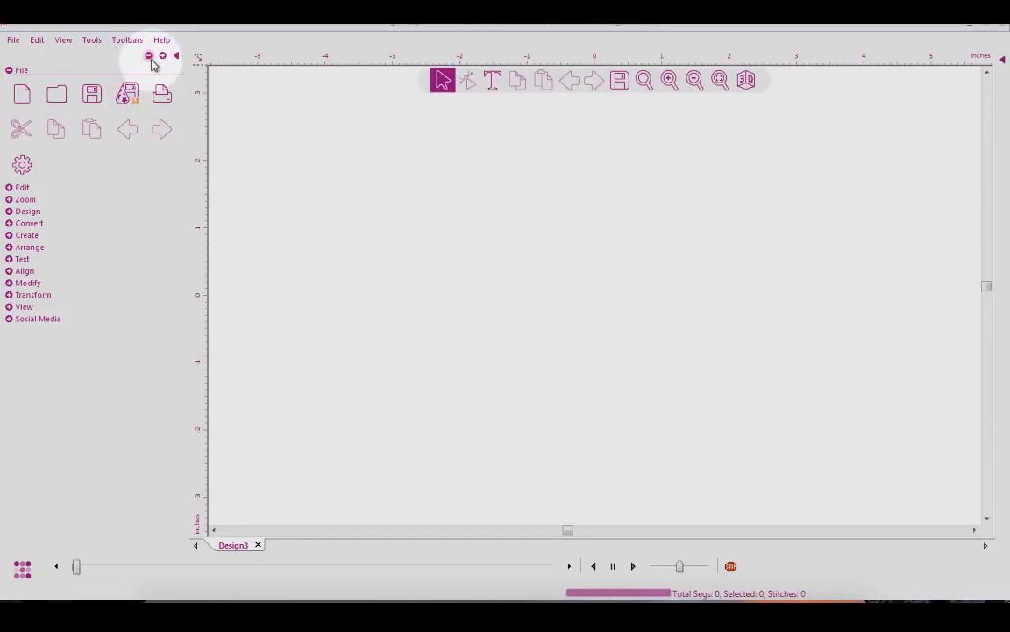
# Step: Collapse all tool groups and hide the toolbox to enlarge the workspace
pyautogui.click(149, 57)
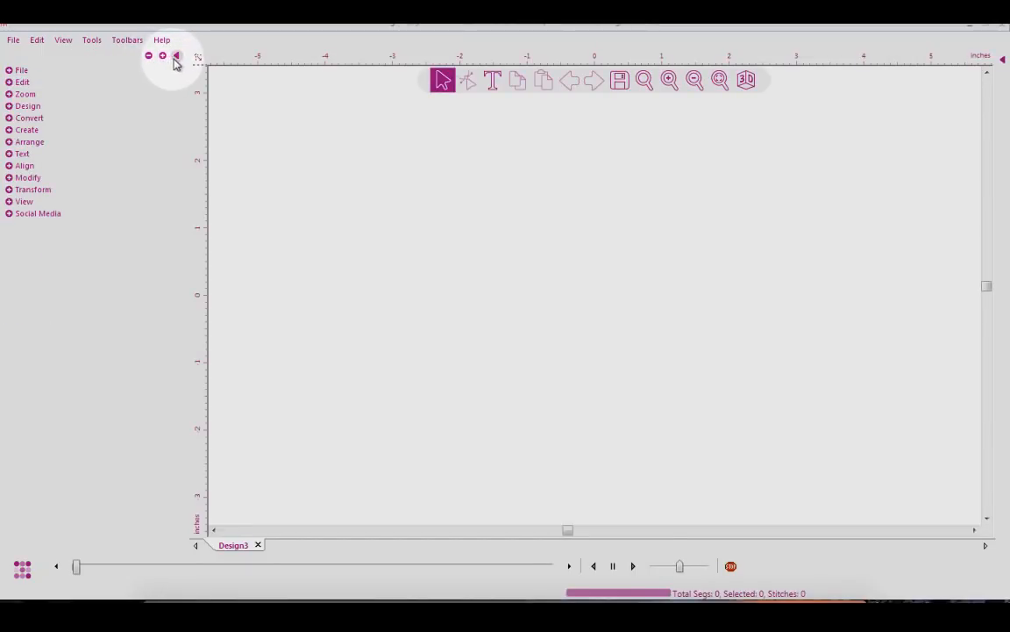
pyautogui.click(175, 56)
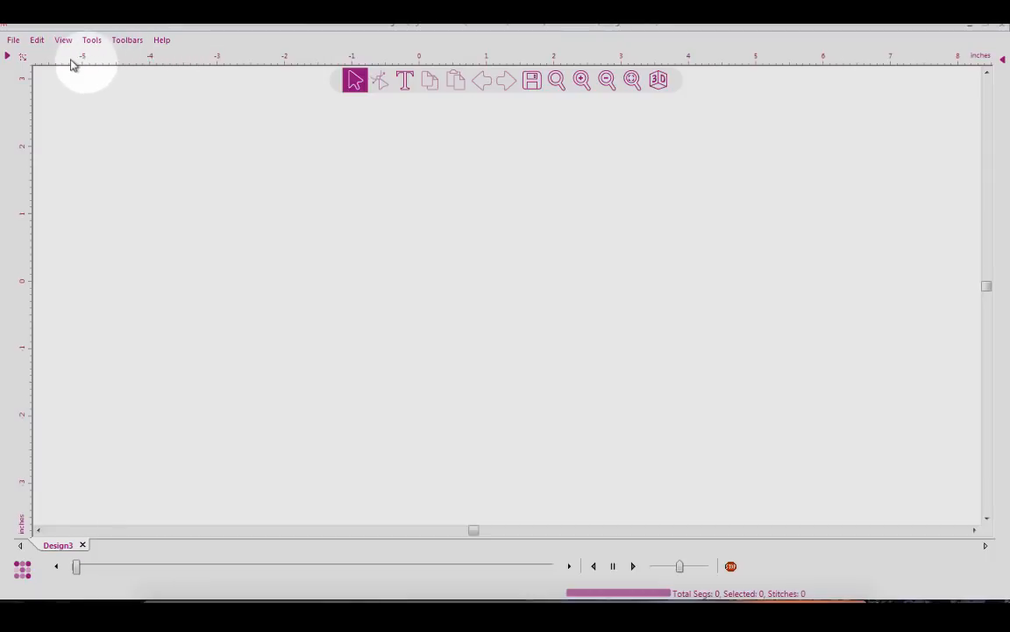
# Step: Open the Penguin design from the SEW TECH folder with Convert to outlines enabled
pyautogui.click(13, 42)
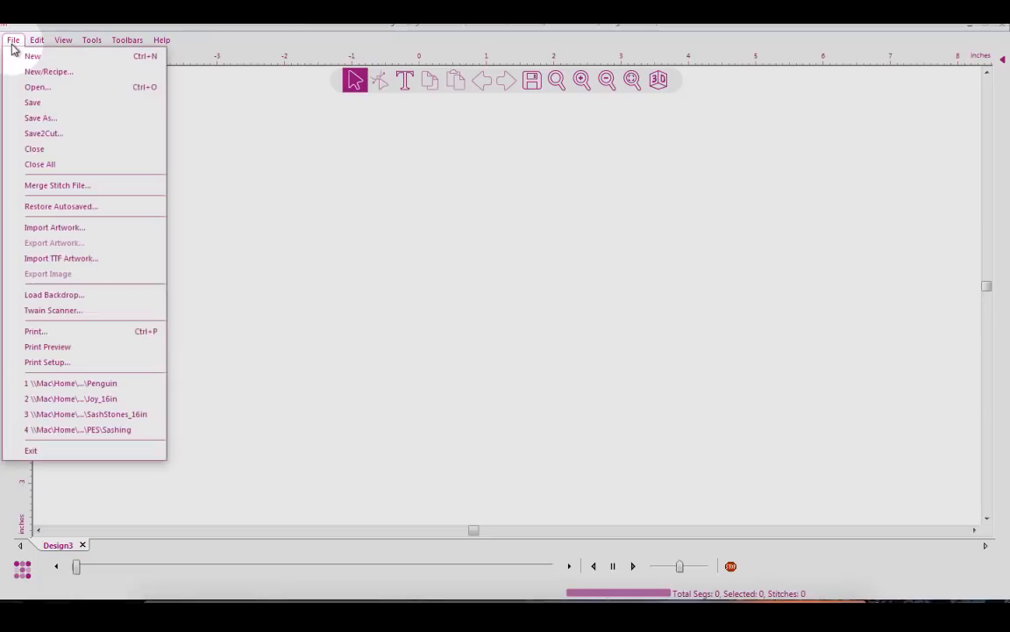
pyautogui.click(39, 86)
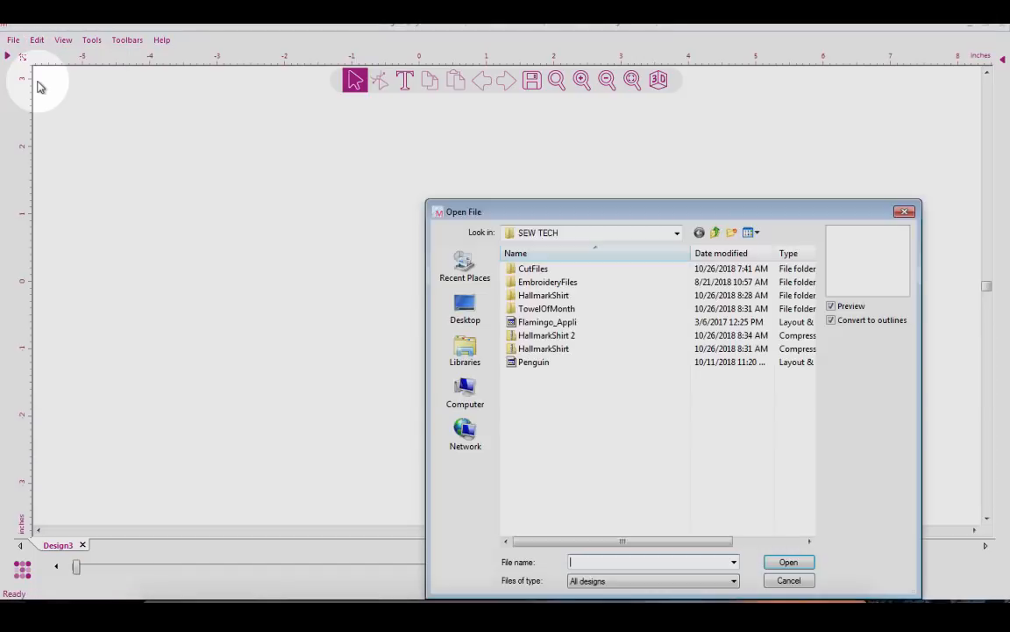
pyautogui.click(524, 370)
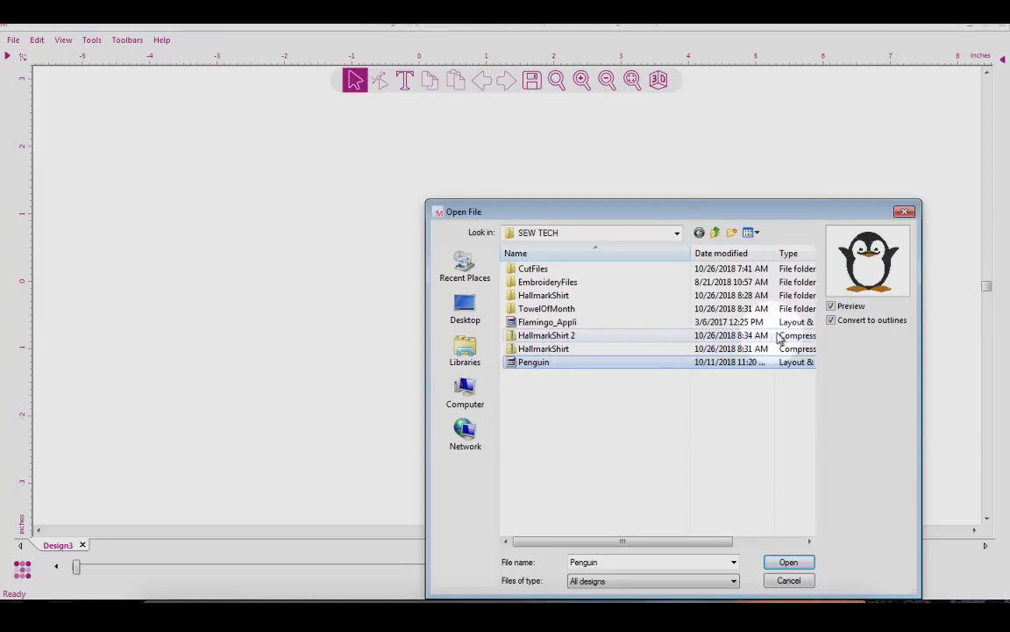
pyautogui.click(833, 322)
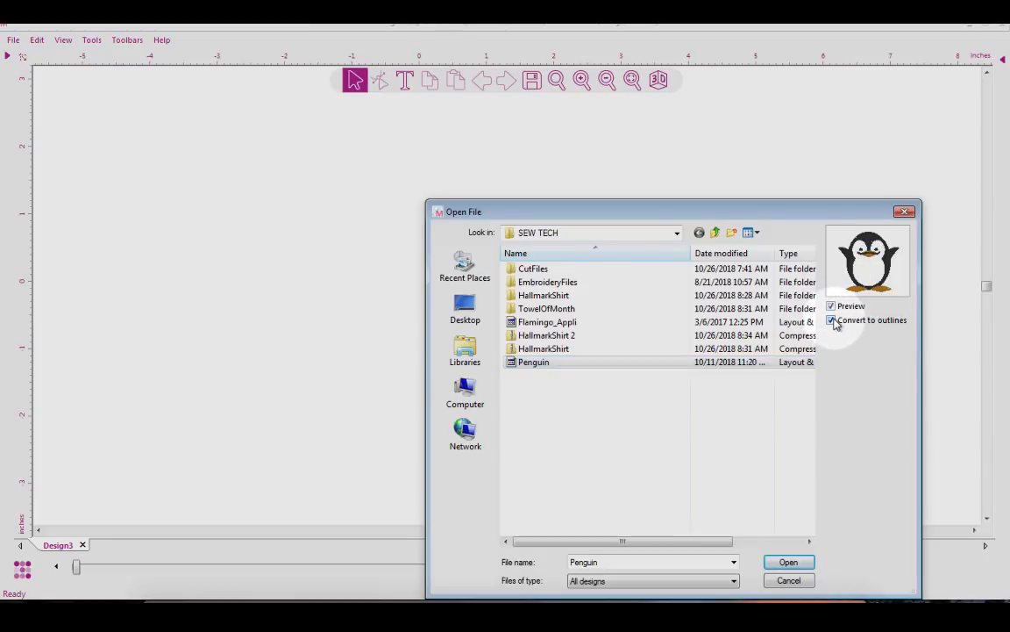
pyautogui.click(834, 322)
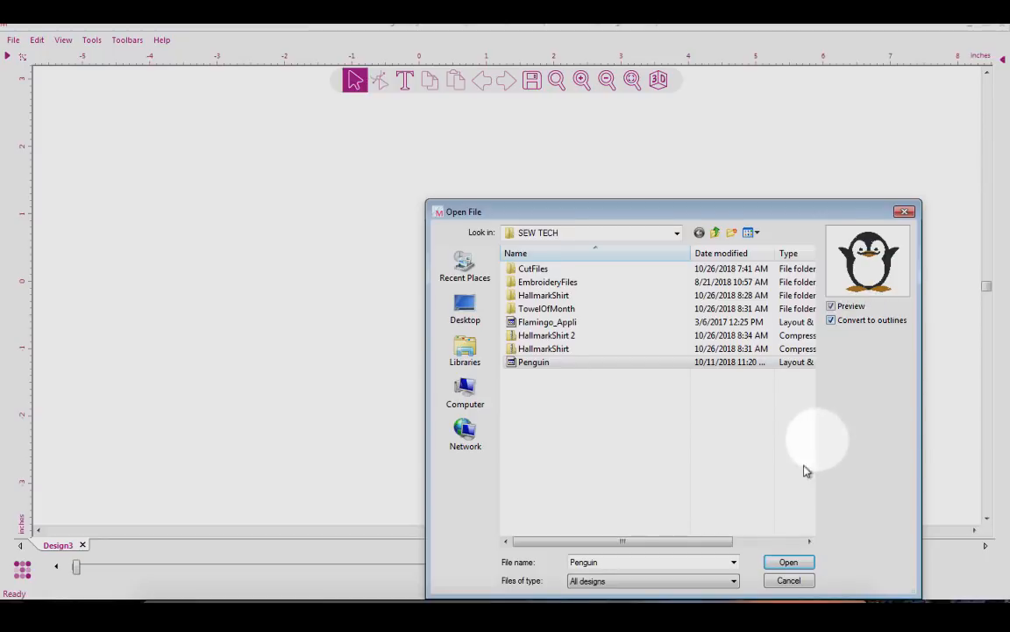
pyautogui.click(788, 562)
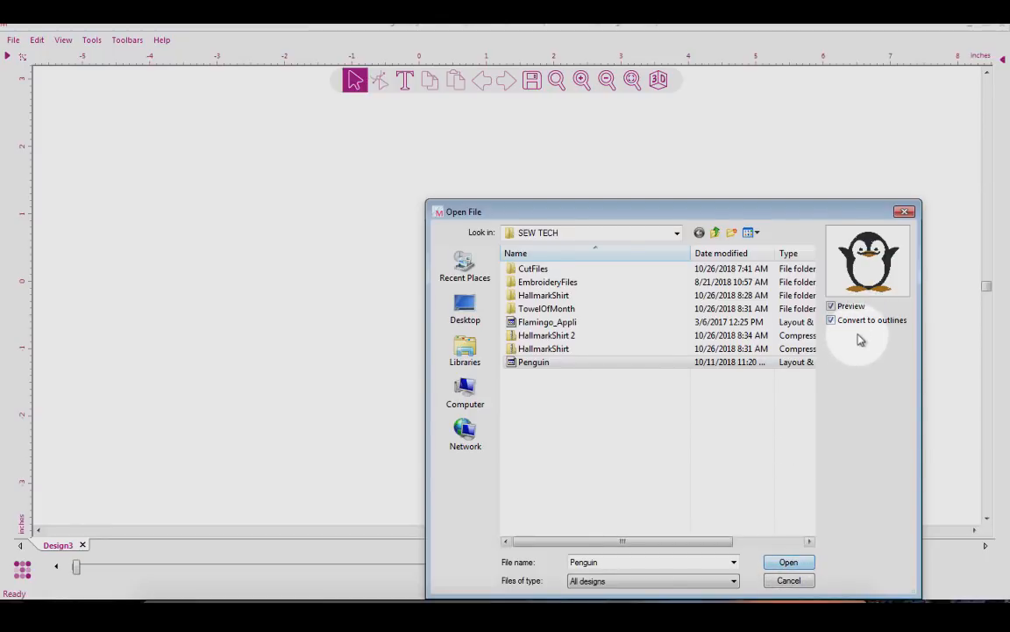
pyautogui.click(786, 563)
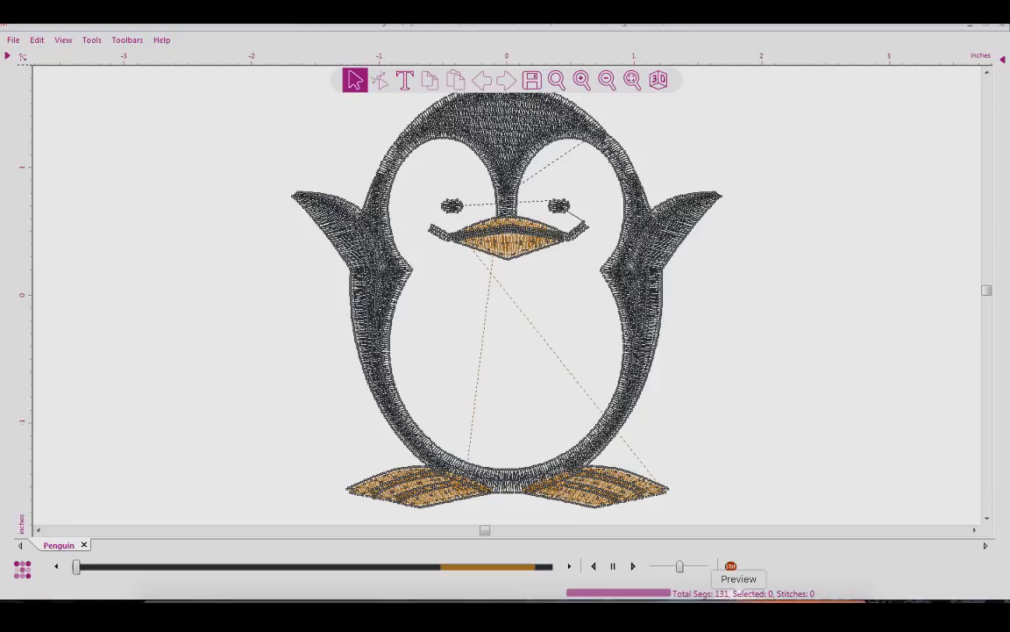
# Step: Switch to Preview, examine the stitched penguin close up in IMG_3303.PNG, and return to Embellish
pyautogui.click(738, 595)
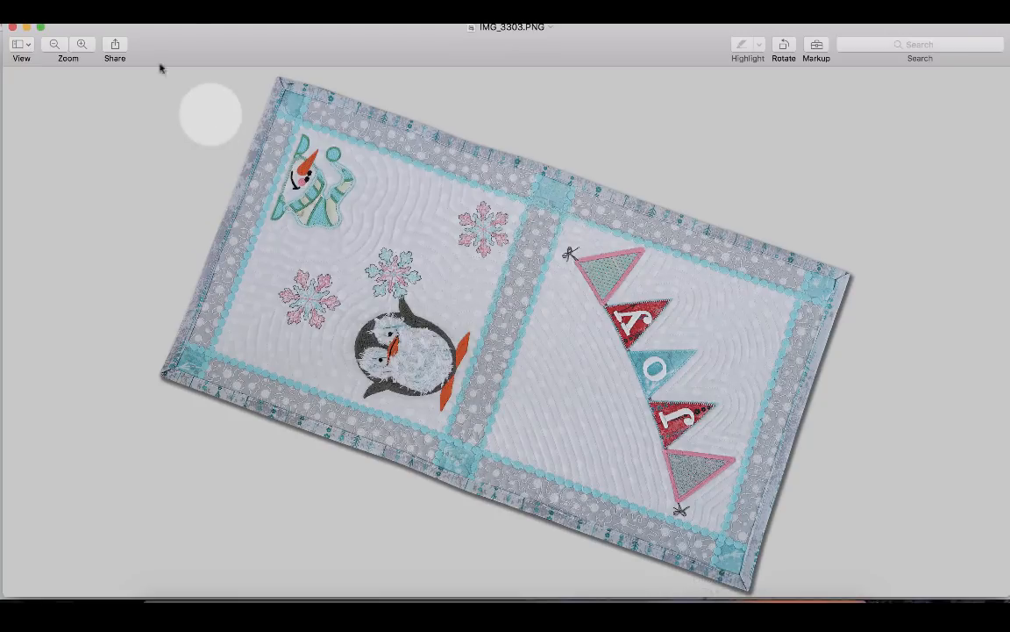
pyautogui.click(88, 48)
pyautogui.click(88, 48)
pyautogui.click(88, 48)
pyautogui.click(88, 49)
pyautogui.click(86, 44)
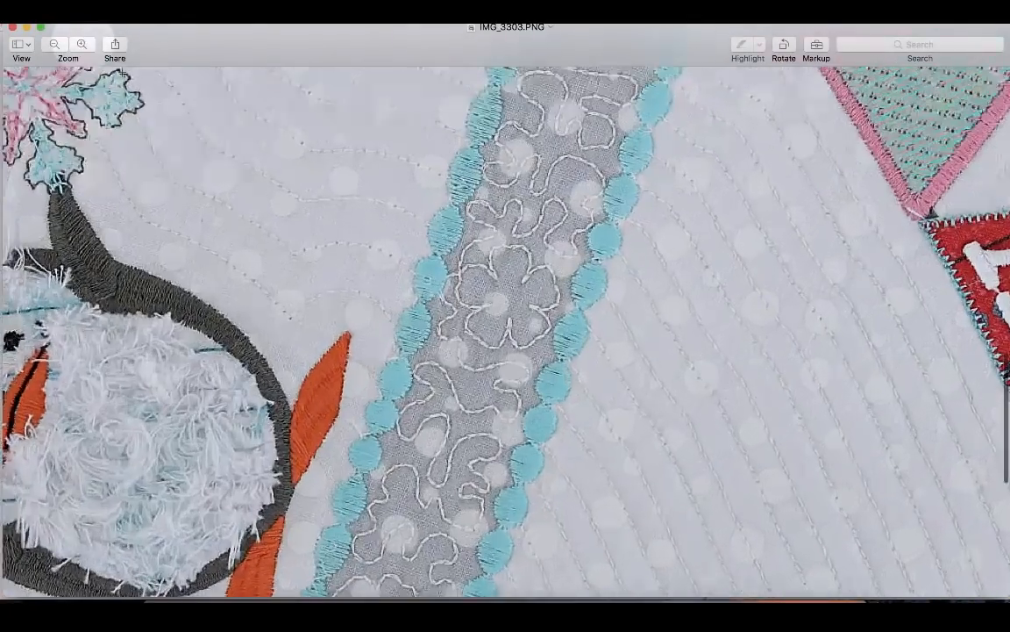
pyautogui.hscroll(-3, 214, 253)
pyautogui.hscroll(-3, 215, 254)
pyautogui.scroll(-2, 215, 254)
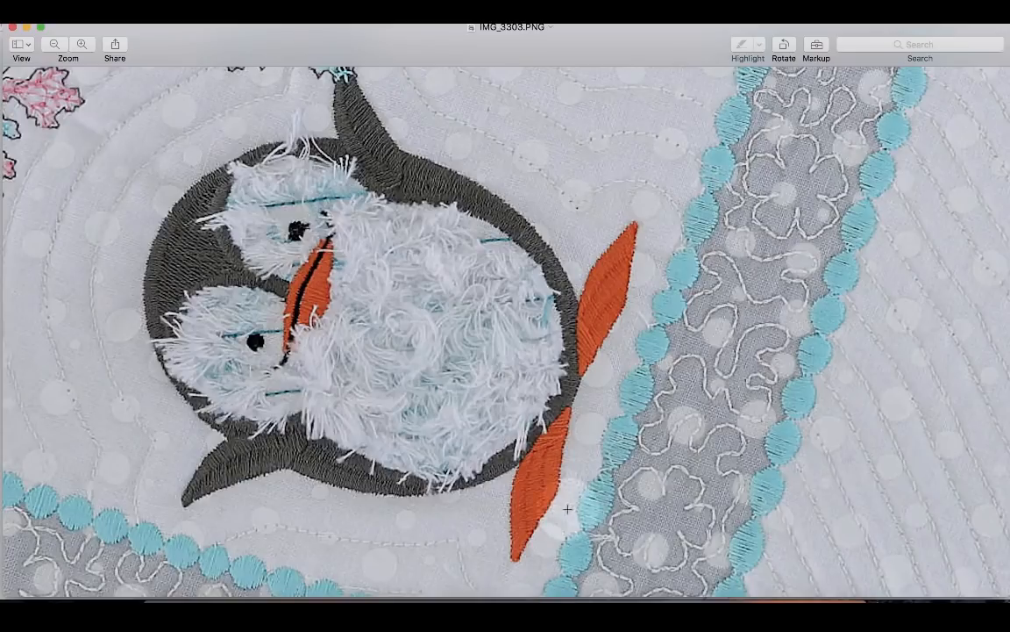
pyautogui.click(714, 596)
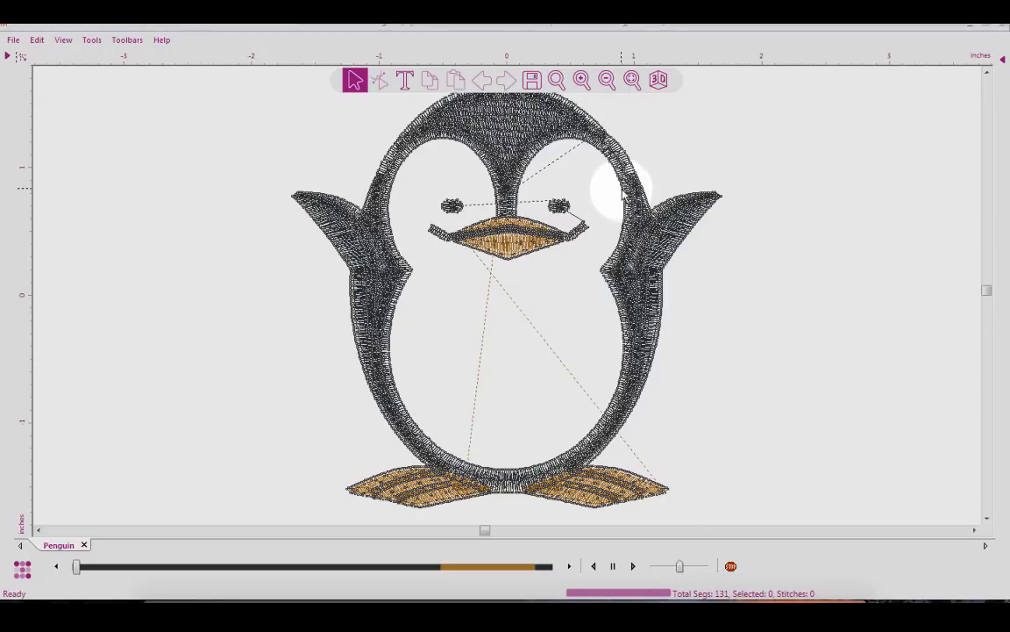
# Step: Show the design's sequence and select the face-and-belly outline in the first 707 Dark Gray color block
pyautogui.click(1004, 60)
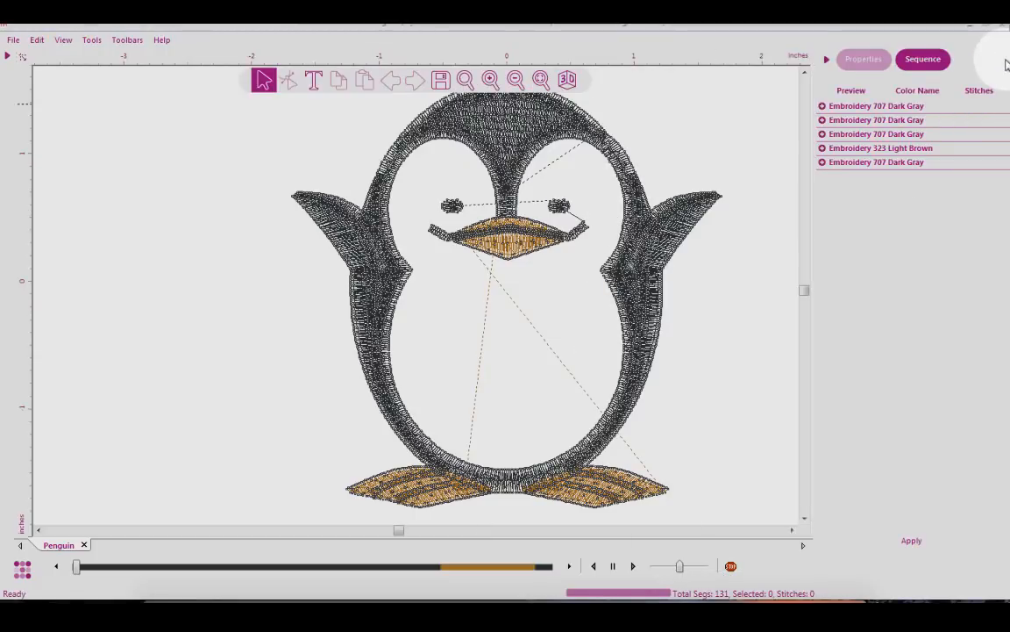
pyautogui.click(822, 106)
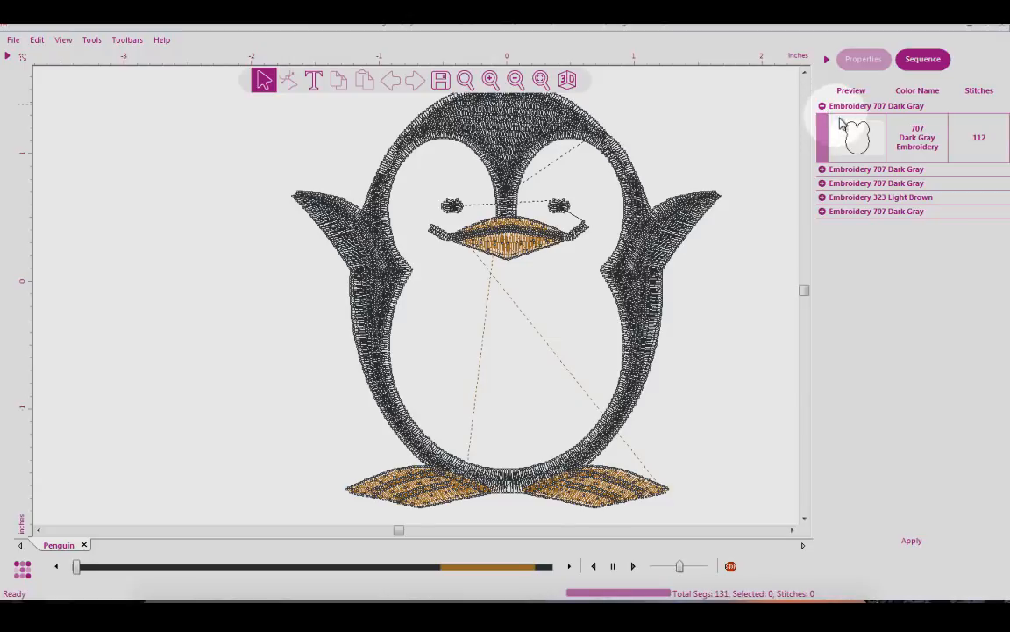
pyautogui.click(857, 134)
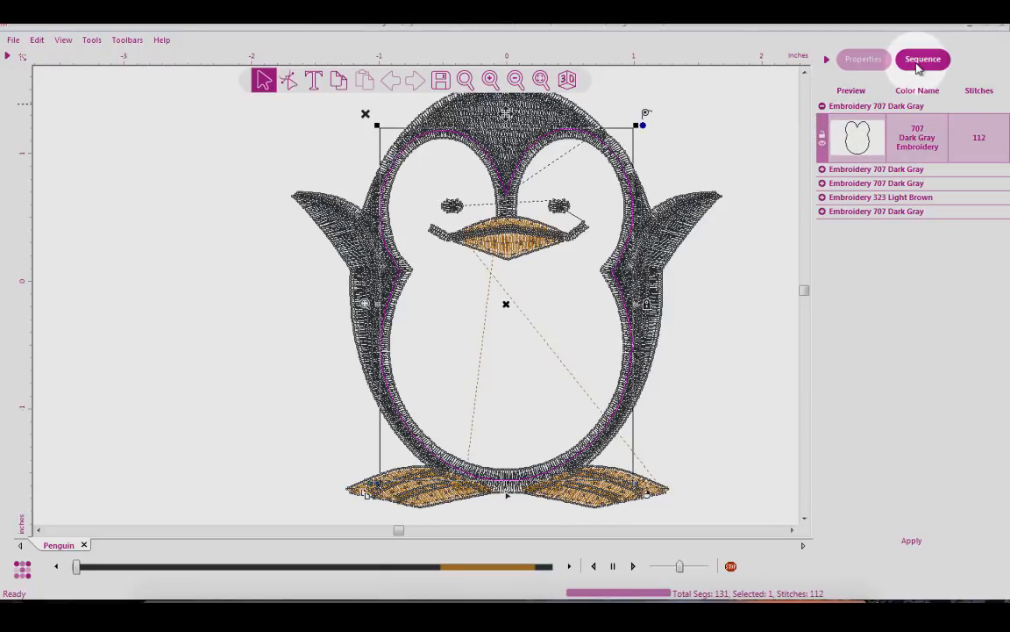
pyautogui.click(822, 107)
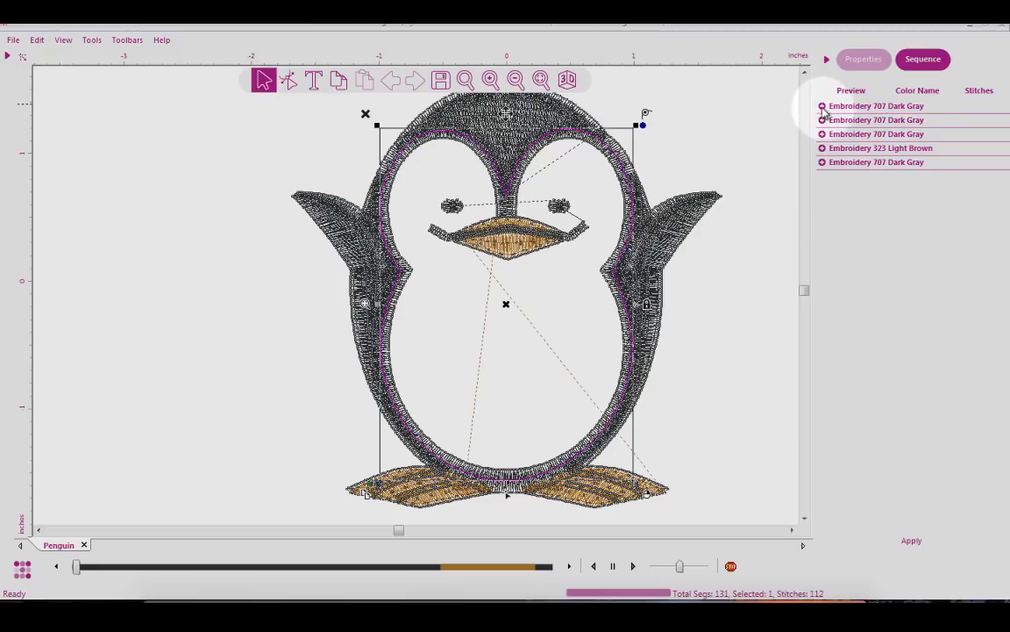
pyautogui.click(822, 107)
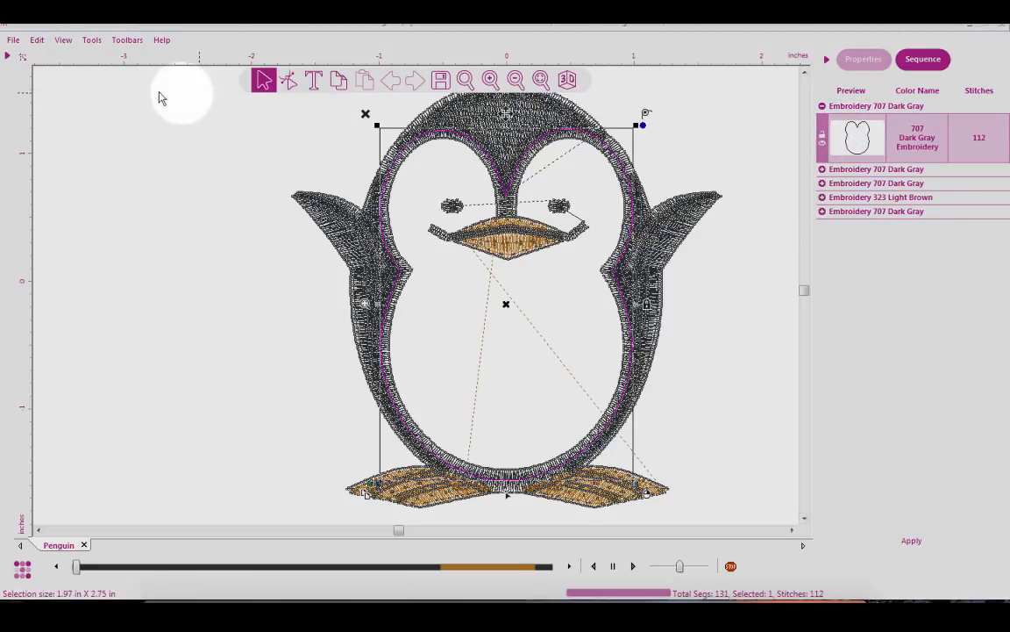
# Step: Convert the selected face-and-belly outline to the appliqué type with diagonal stitch lines across its interior
pyautogui.click(5, 56)
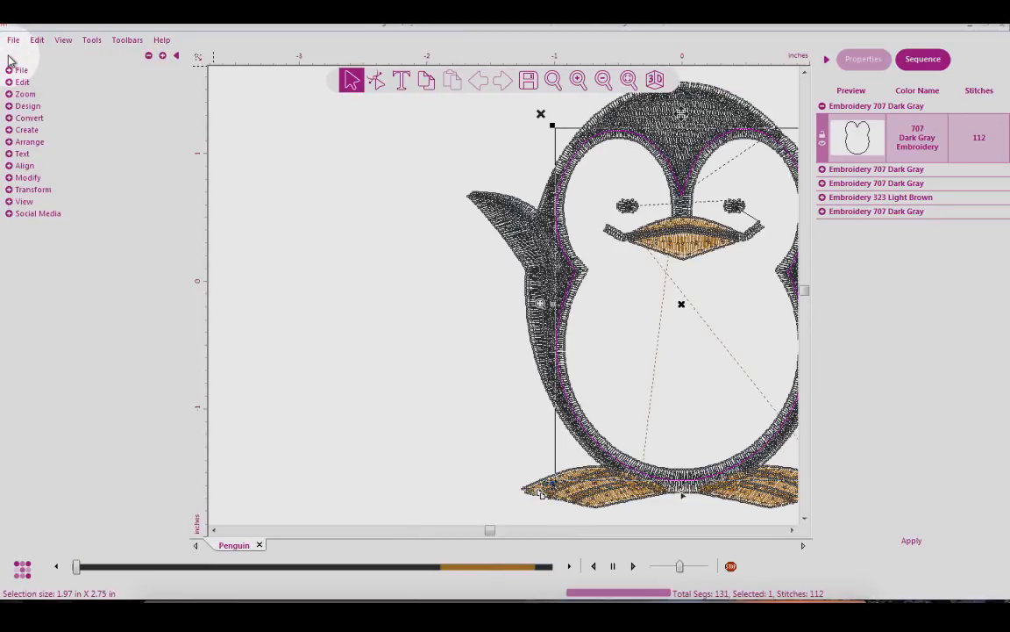
pyautogui.click(629, 80)
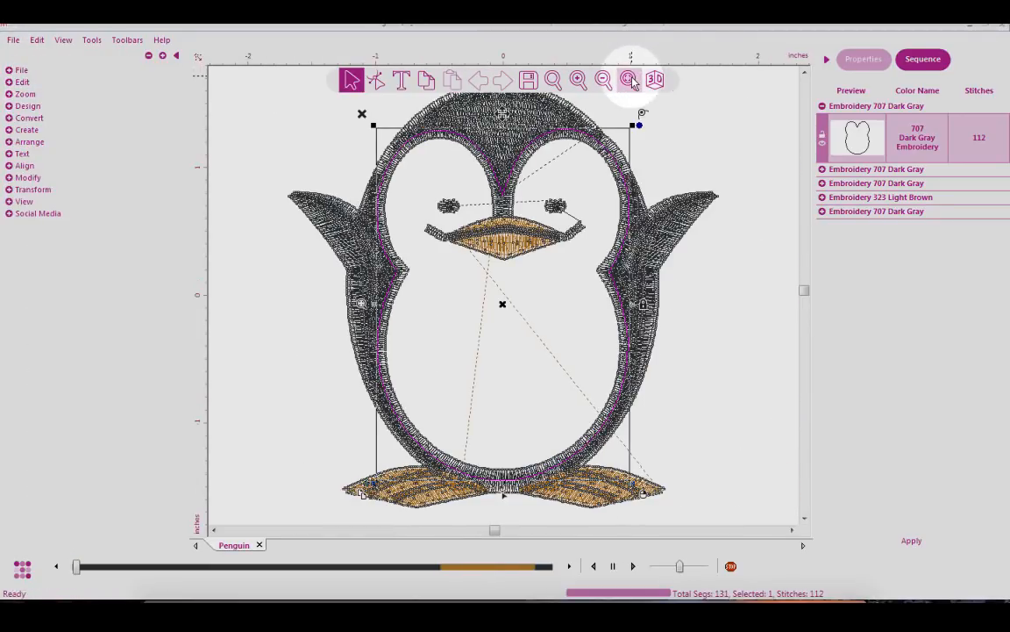
pyautogui.click(17, 117)
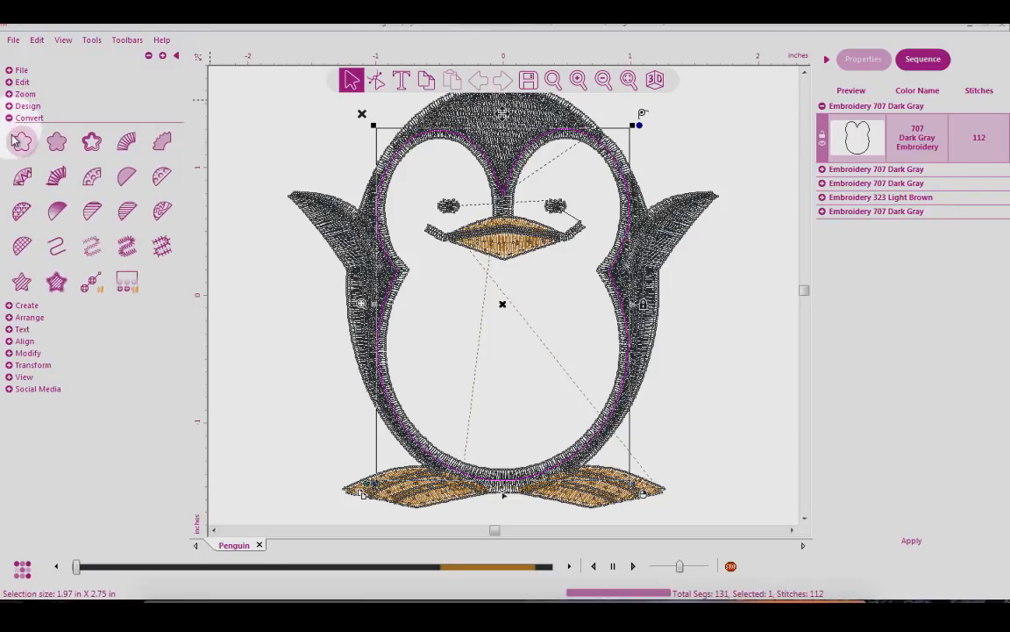
pyautogui.click(25, 284)
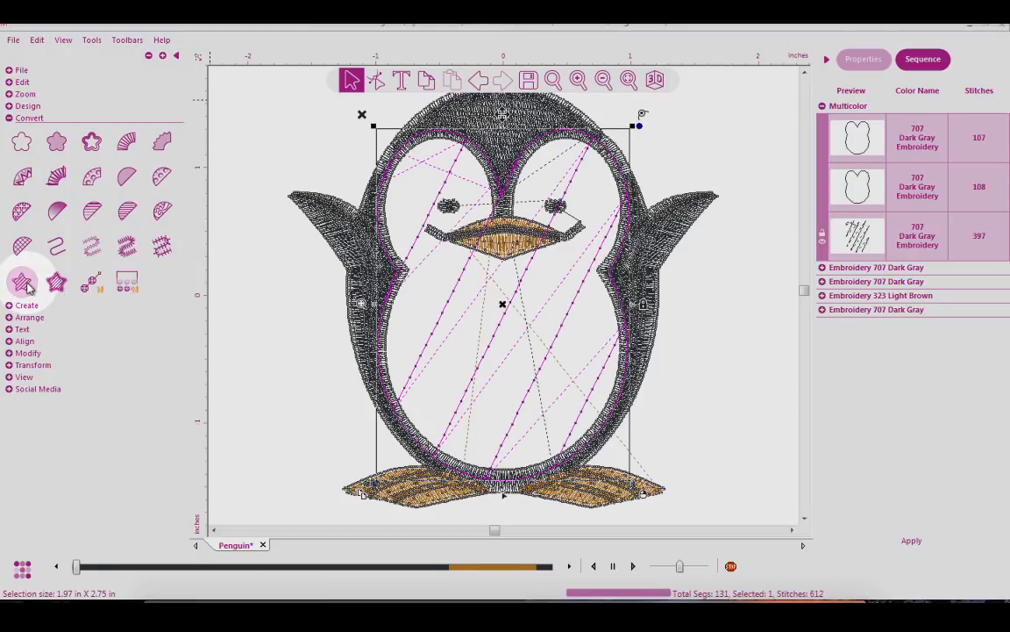
# Step: Show the design in 3D and compare its belly lines with the penguin photo in Preview before returning to Embellish
pyautogui.click(656, 80)
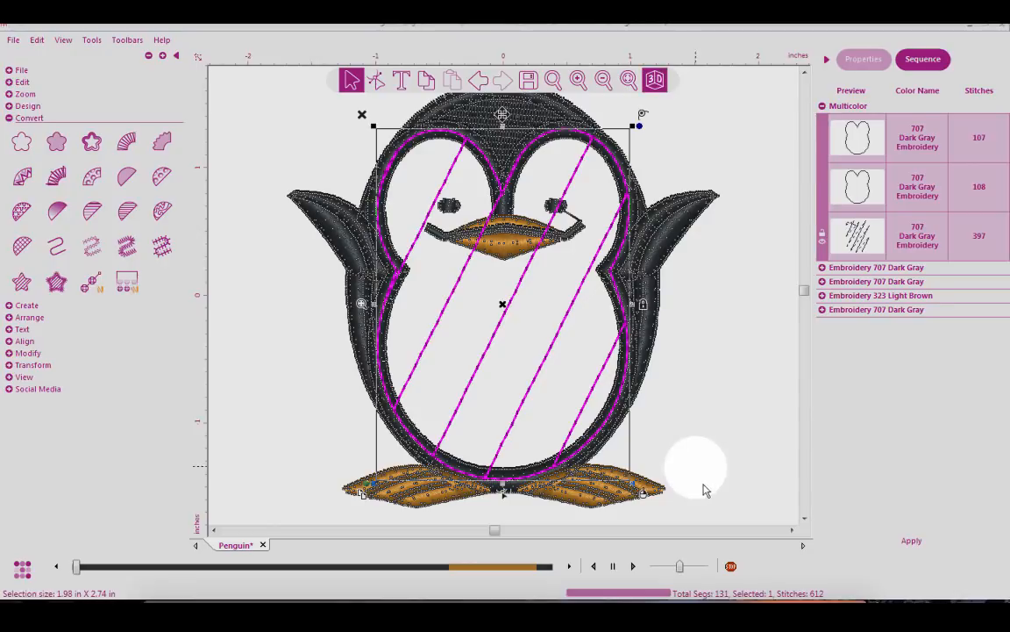
pyautogui.click(735, 568)
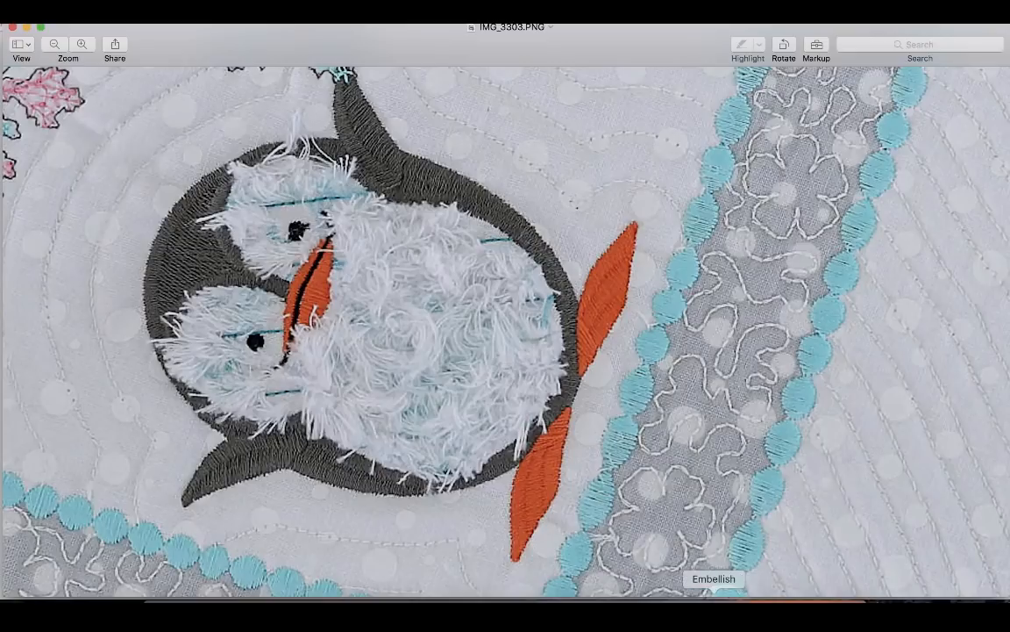
pyautogui.click(712, 610)
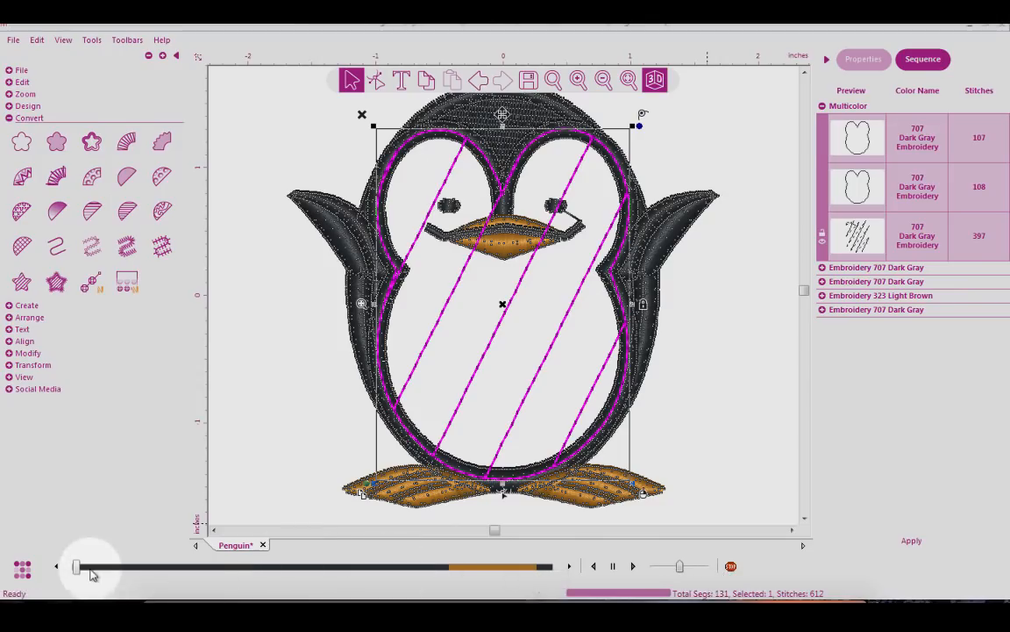
# Step: Simulate the stitch-out from the first belly outline through to the end of the penguin
pyautogui.click(24, 570)
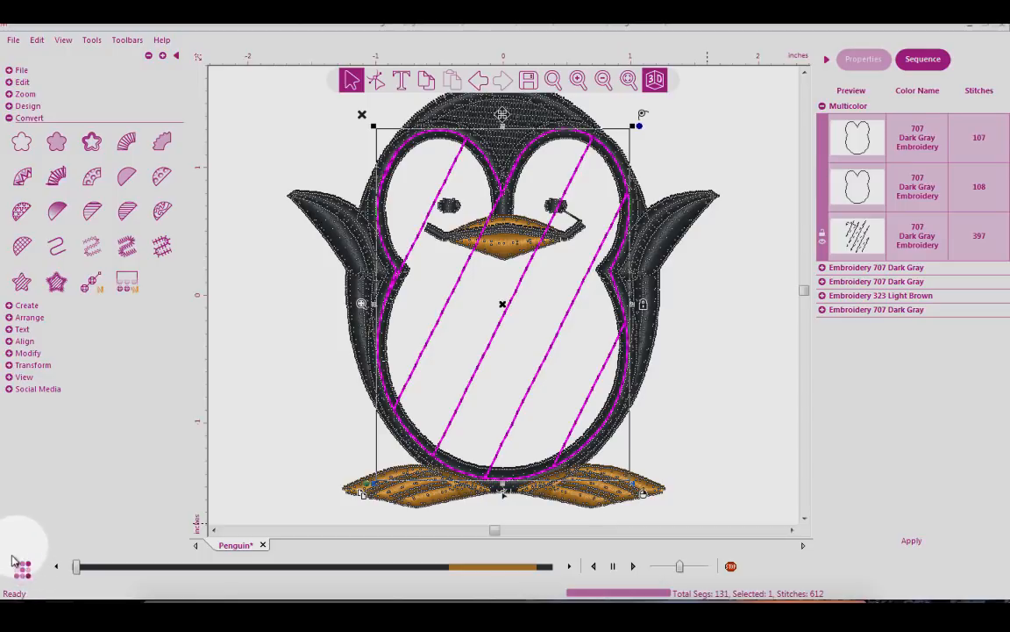
pyautogui.click(75, 566)
pyautogui.moveTo(75, 566); pyautogui.dragTo(83, 566)
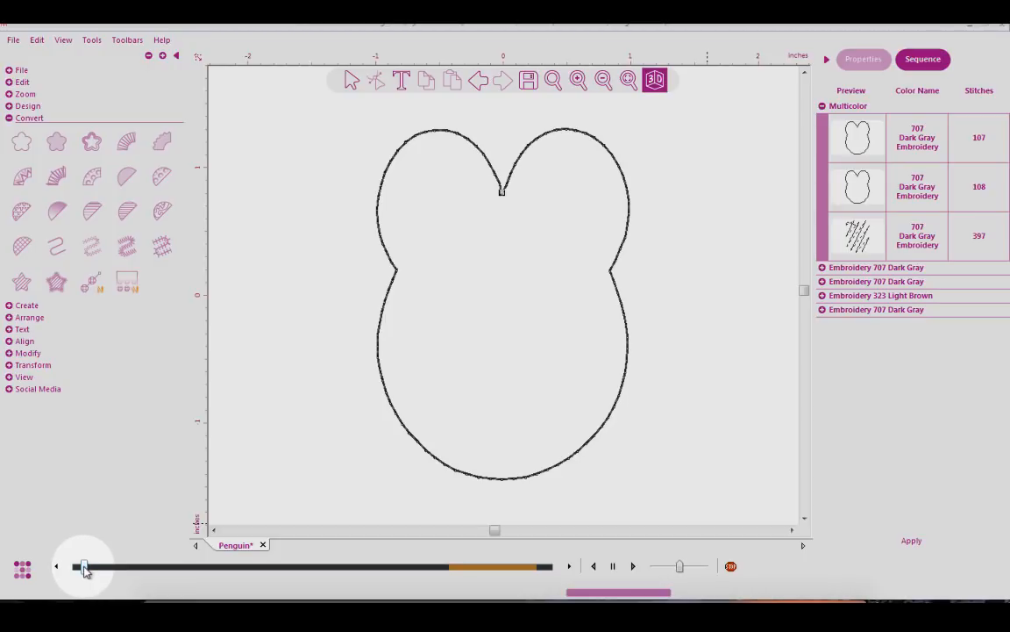
pyautogui.moveTo(83, 568); pyautogui.dragTo(172, 568)
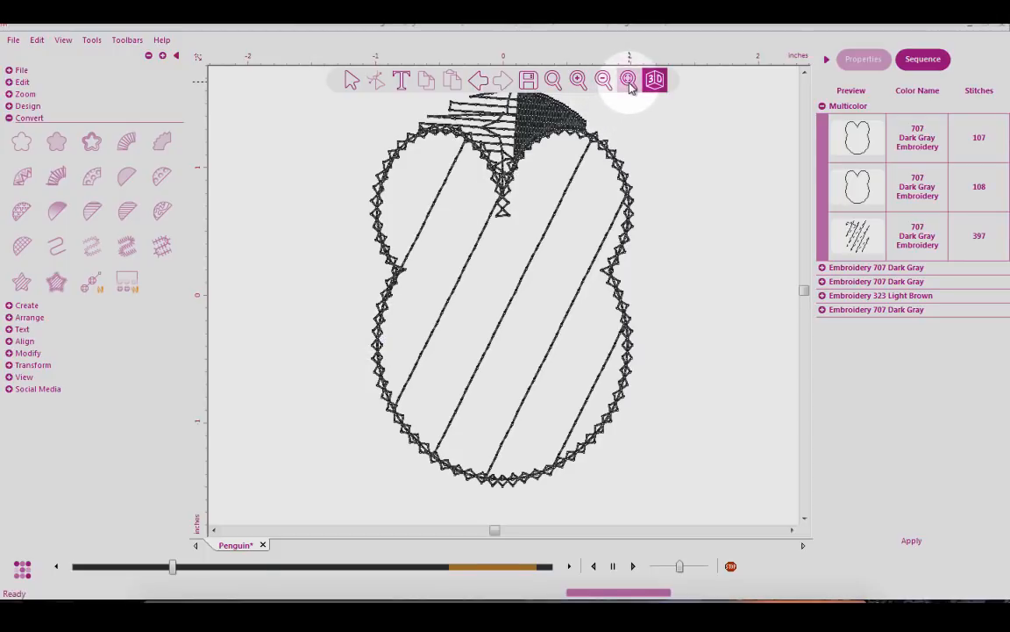
pyautogui.moveTo(173, 566); pyautogui.dragTo(617, 563)
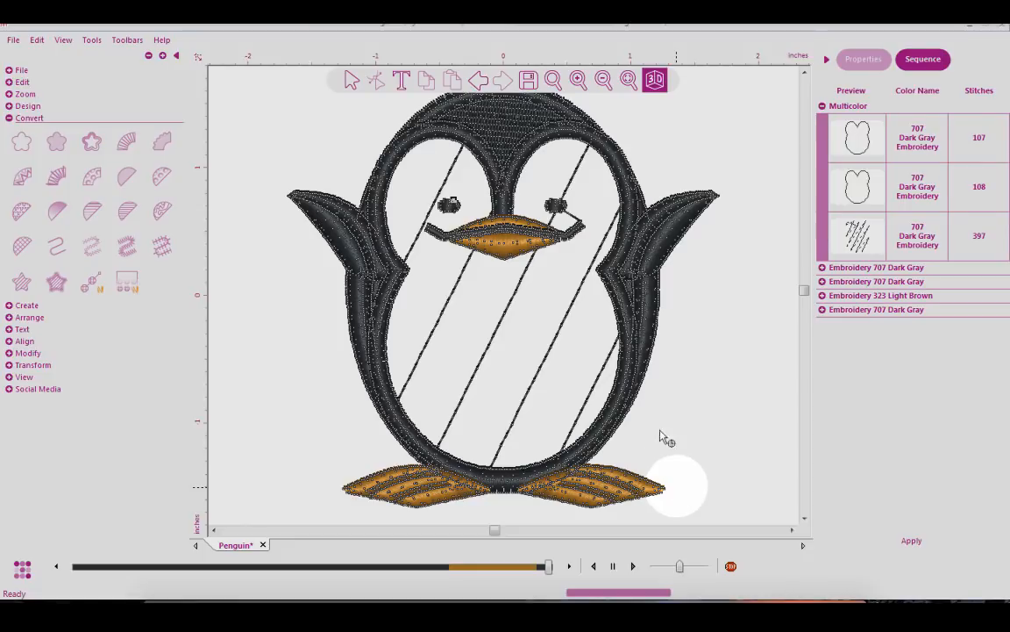
# Step: Leave the stitch simulation and select the whole penguin design with the Select tool
pyautogui.click(605, 80)
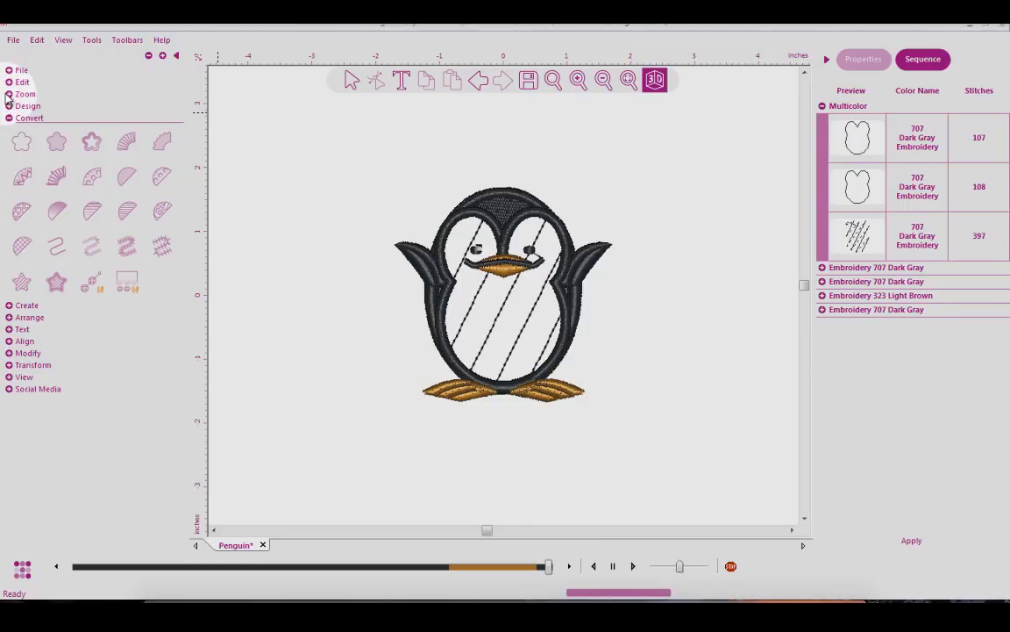
pyautogui.click(11, 354)
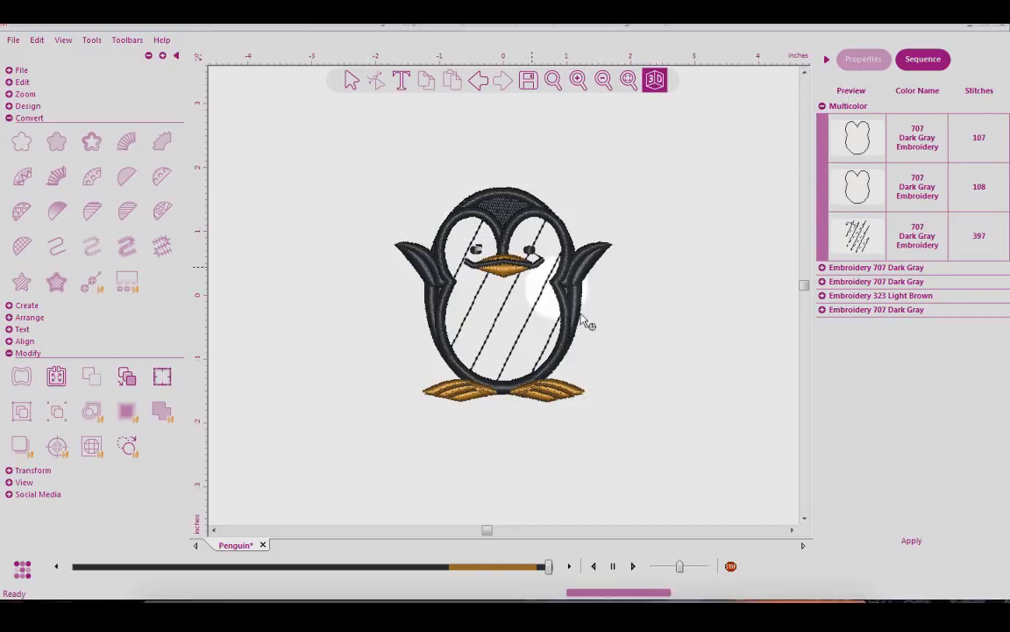
pyautogui.click(428, 205)
pyautogui.click(93, 411)
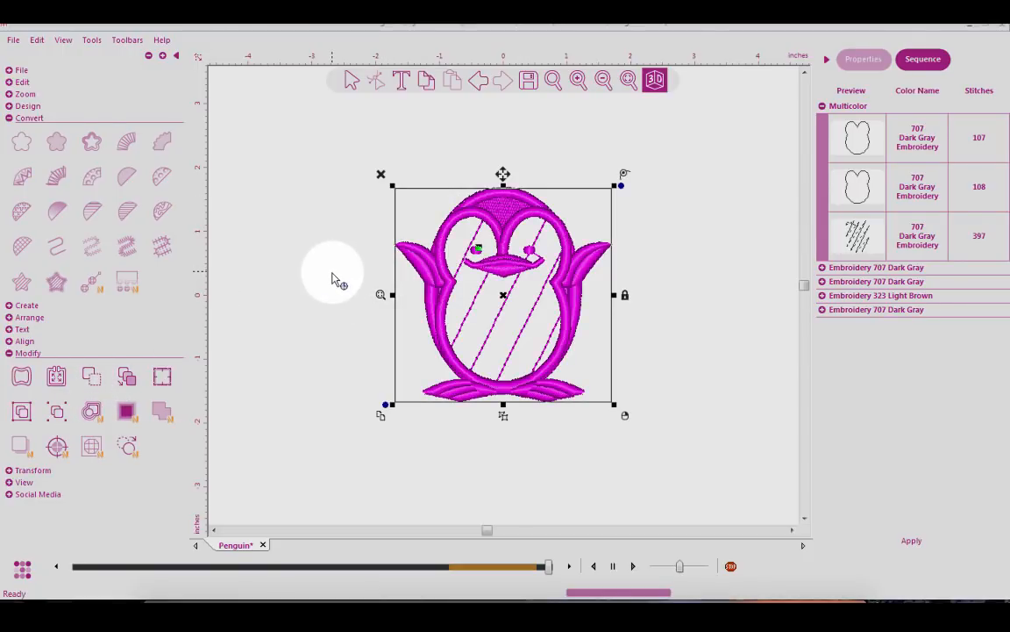
pyautogui.click(351, 79)
pyautogui.click(306, 197)
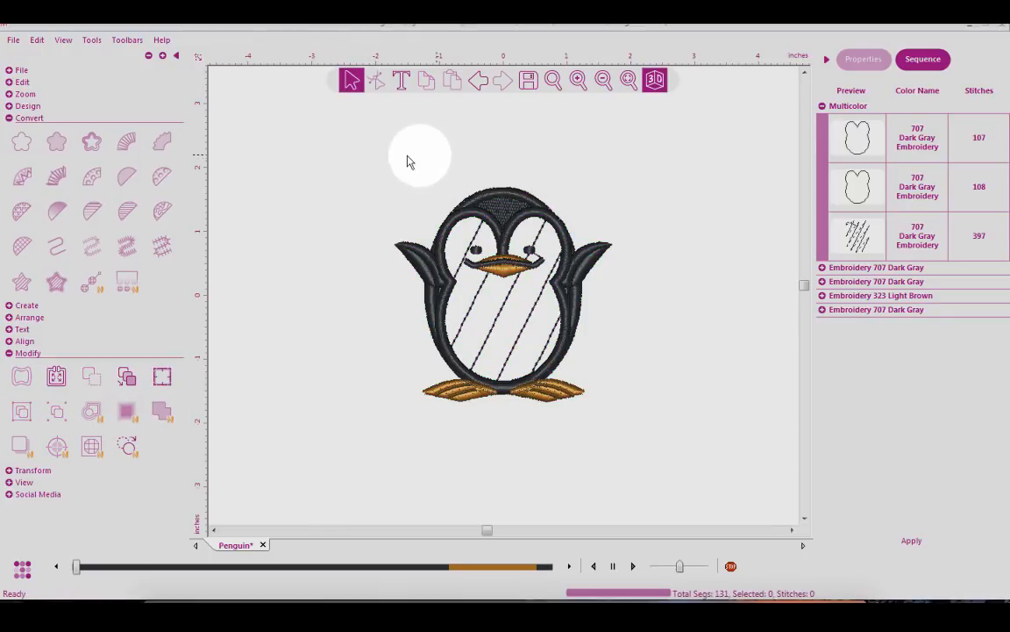
pyautogui.moveTo(329, 167)
pyautogui.mouseDown()
pyautogui.moveTo(621, 293)
pyautogui.moveTo(661, 457)
pyautogui.mouseUp()
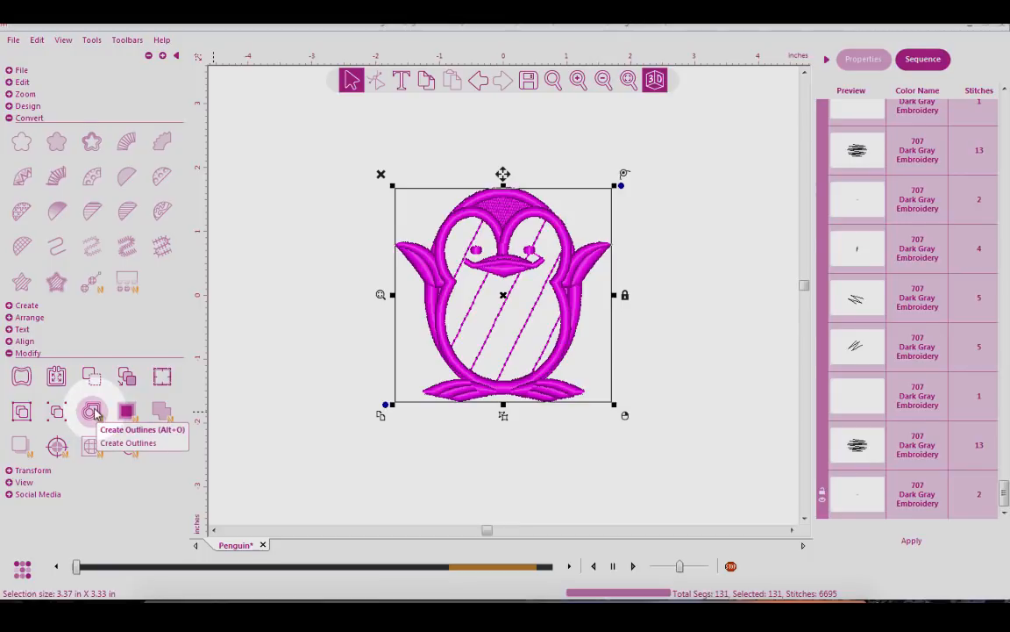
# Step: Create one cascade outline around the whole penguin with 1 ripple and 0.118 in spacing, keeping the selection
pyautogui.click(93, 411)
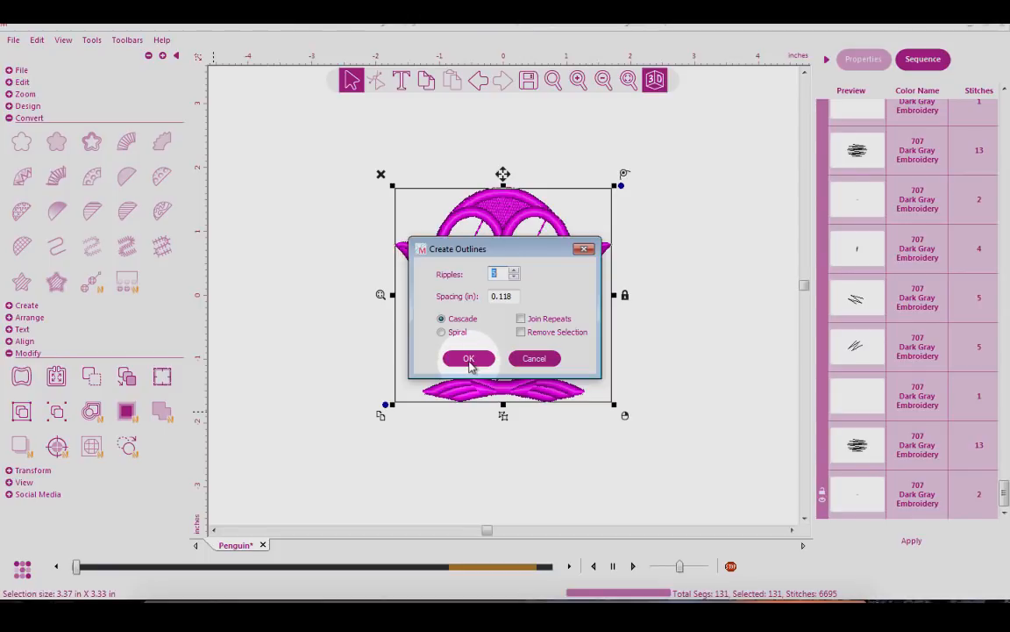
pyautogui.click(514, 277)
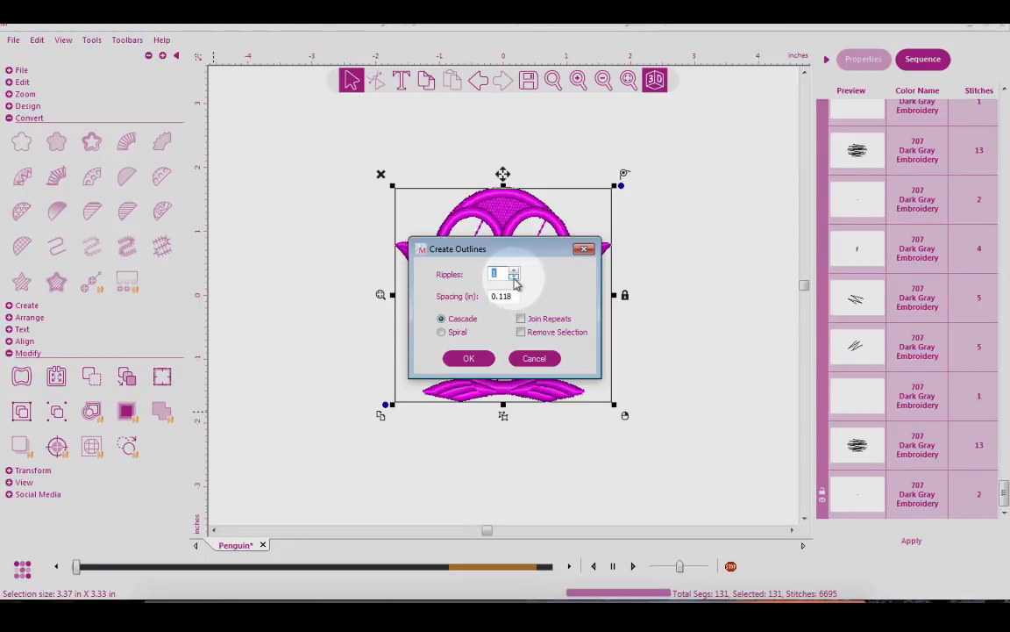
pyautogui.click(477, 359)
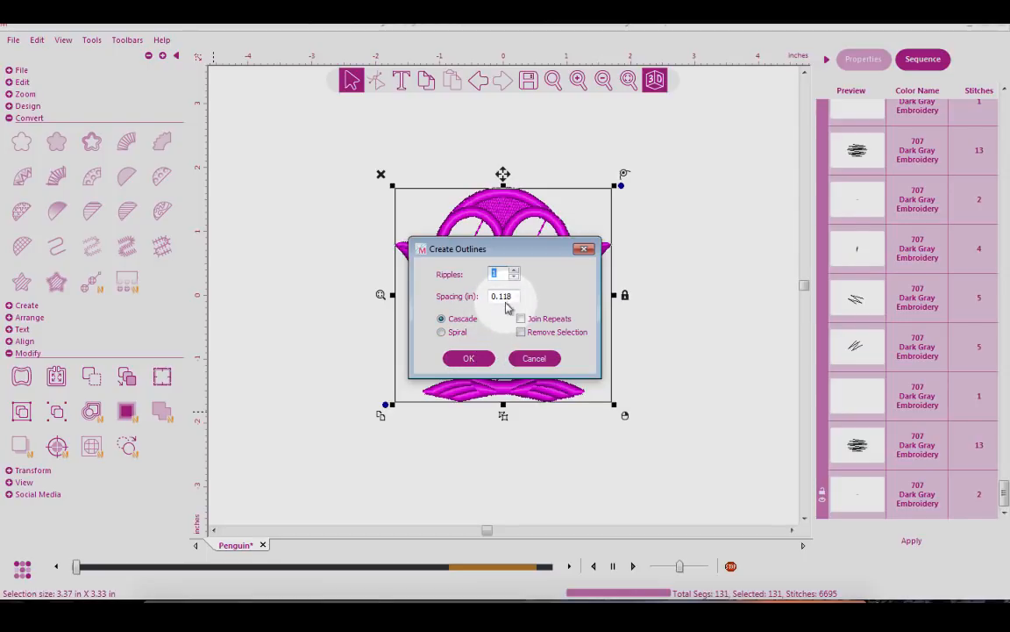
pyautogui.click(469, 360)
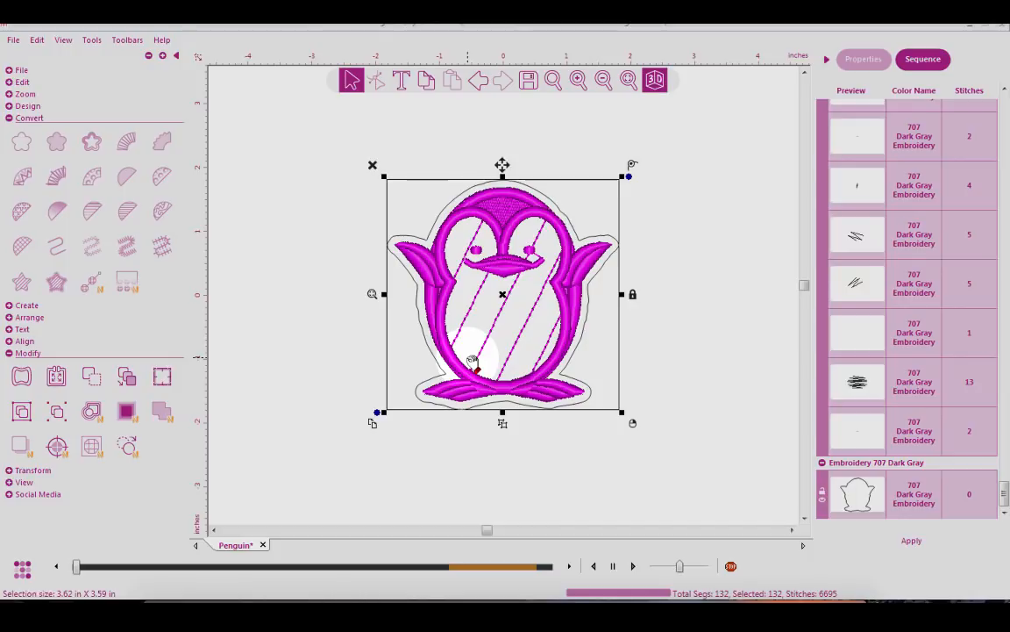
pyautogui.click(628, 79)
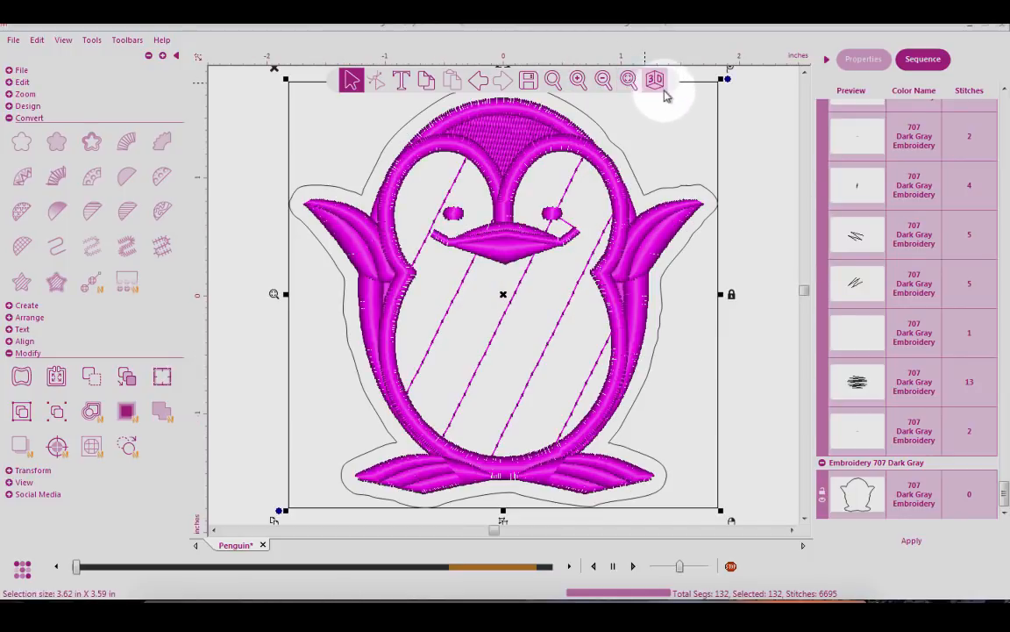
pyautogui.click(663, 90)
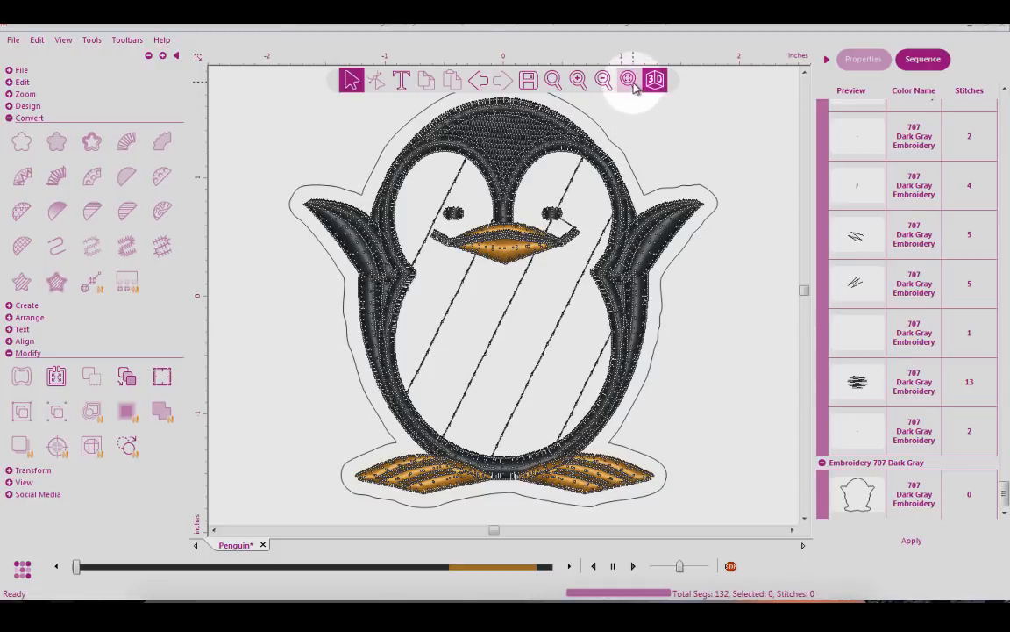
# Step: Draw a rectangle about 3.94 by 4.33 in over the penguin and color it 7046 Latte
pyautogui.click(604, 80)
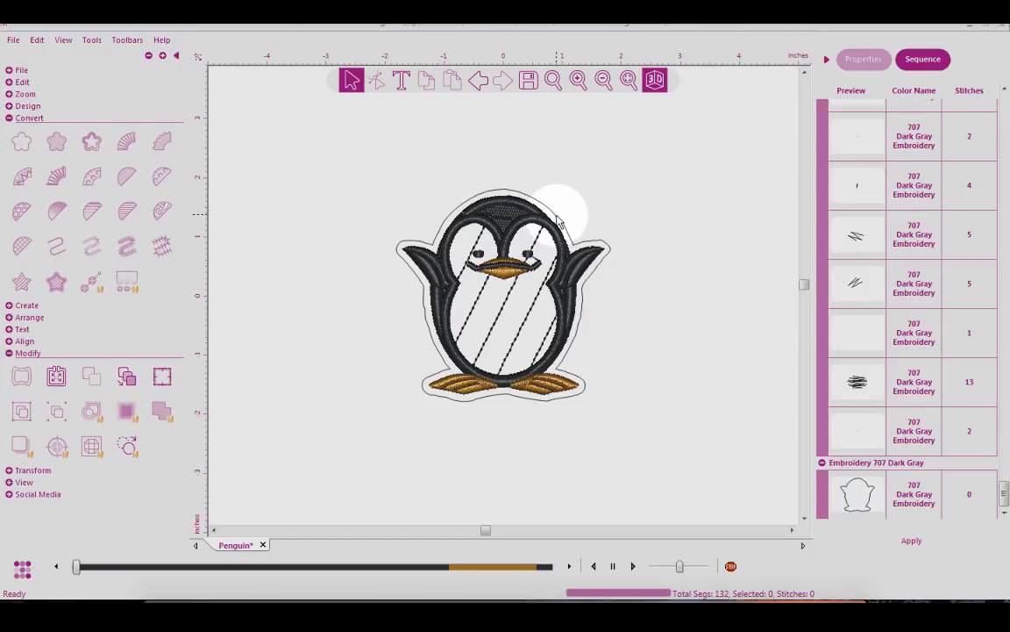
pyautogui.click(14, 108)
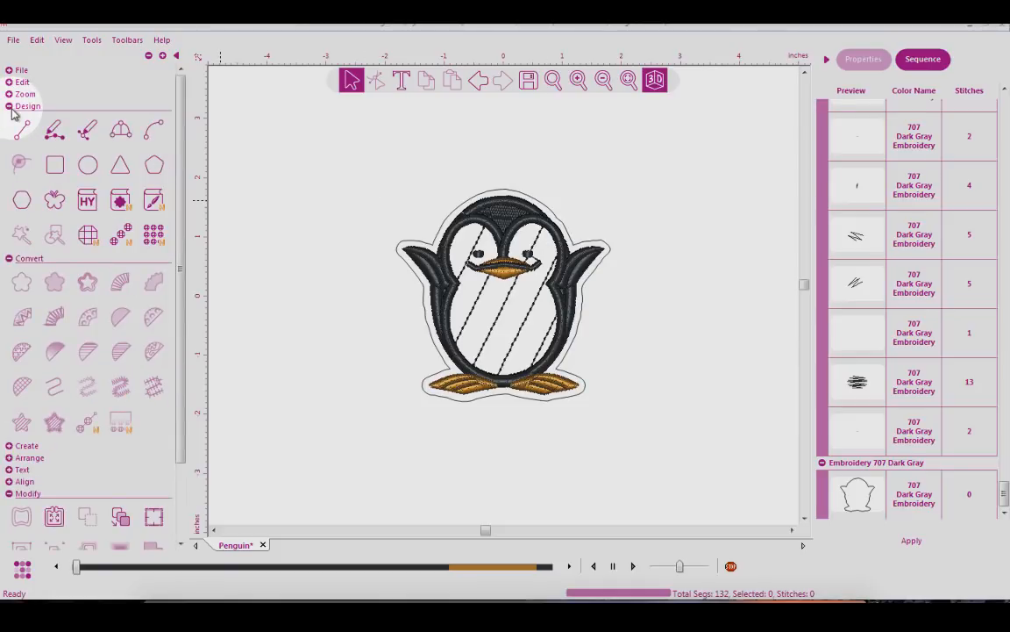
pyautogui.click(56, 166)
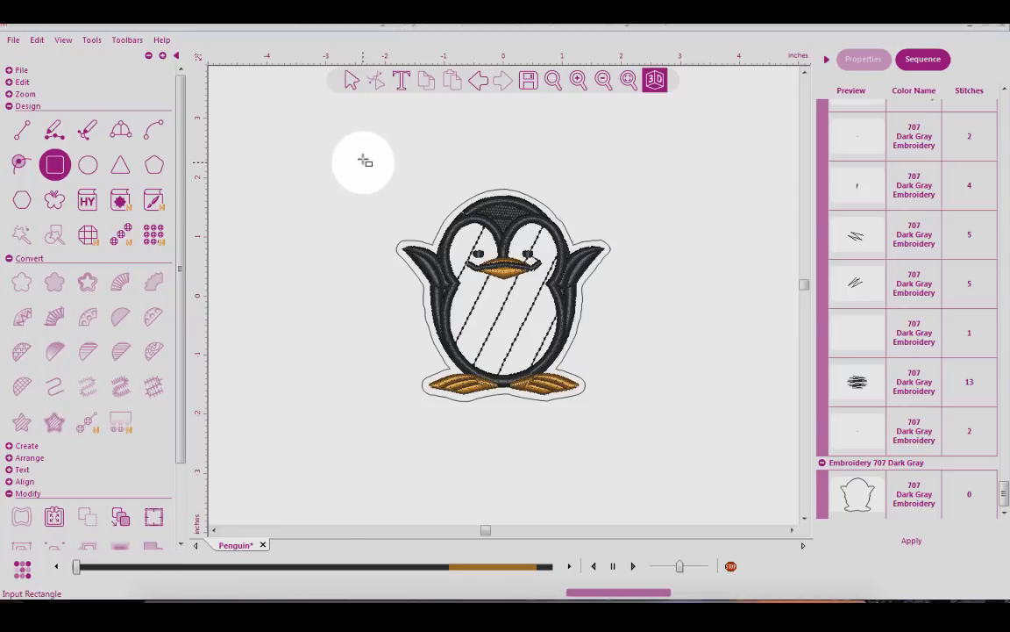
pyautogui.moveTo(363, 156); pyautogui.dragTo(588, 411)
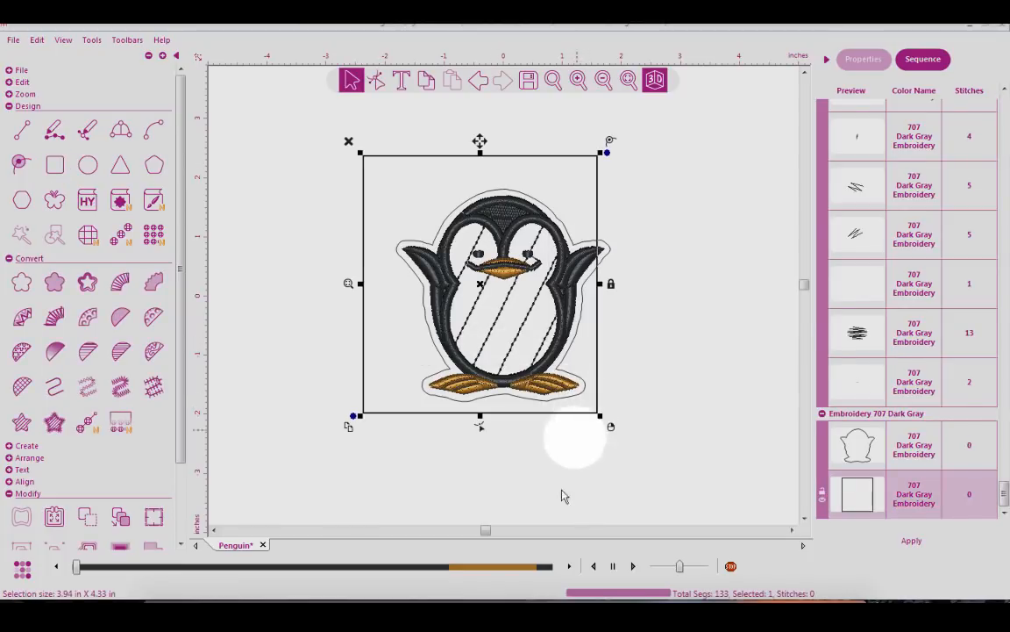
pyautogui.click(20, 569)
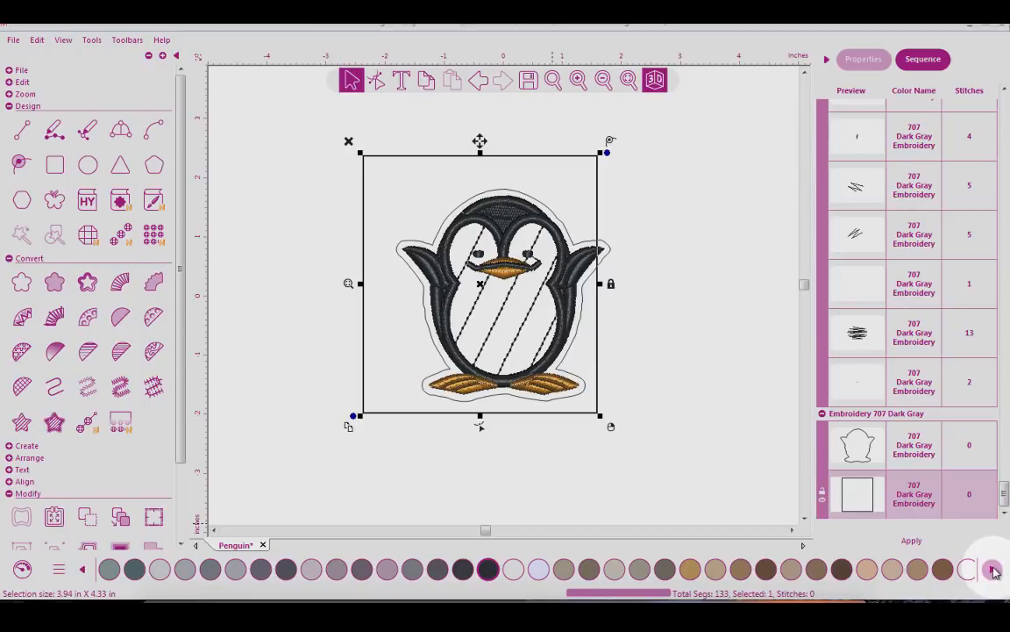
pyautogui.click(943, 568)
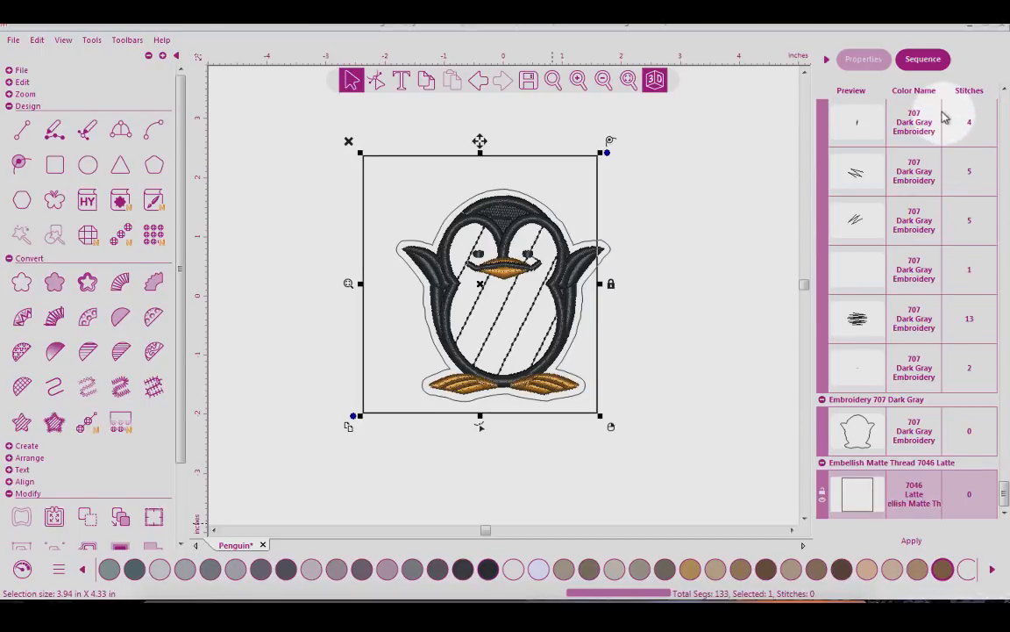
# Step: Enter 5 in for both the rectangle's width and height with the aspect ratio maintained, and apply the resize
pyautogui.click(868, 59)
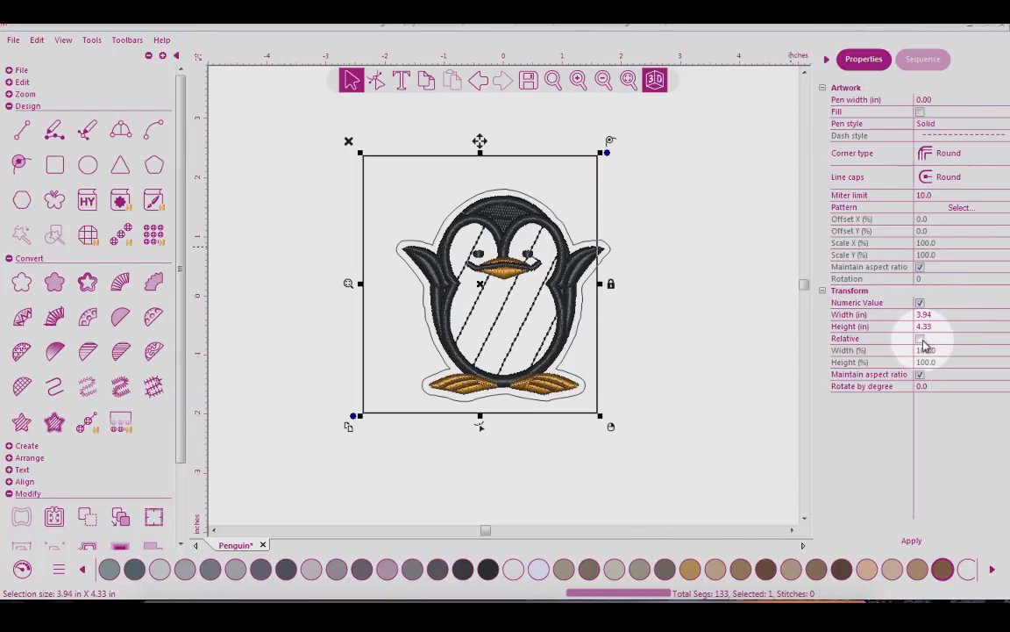
pyautogui.click(943, 255)
pyautogui.click(945, 244)
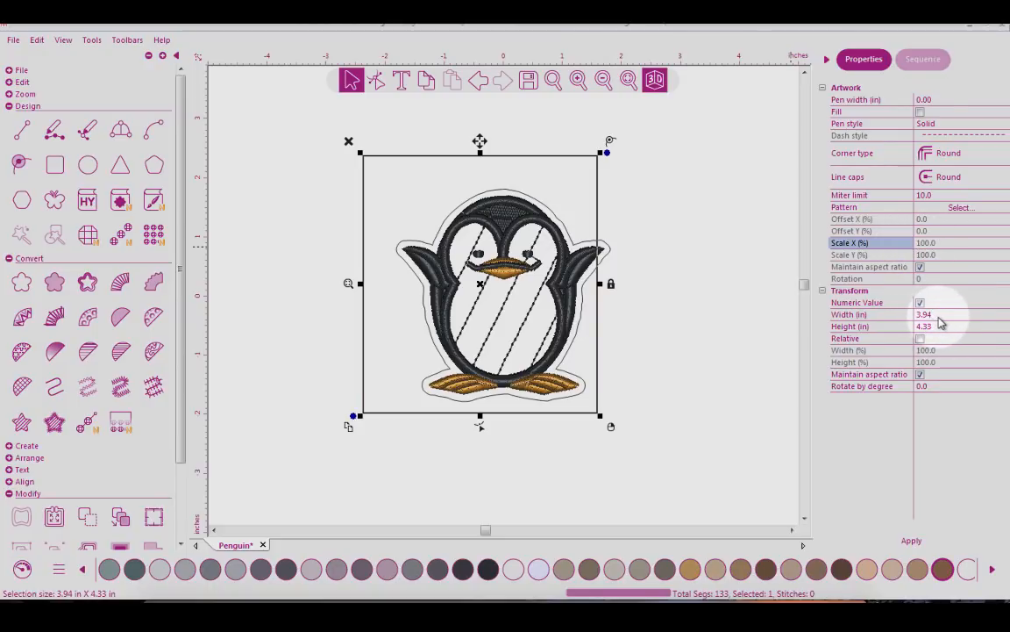
pyautogui.click(911, 317)
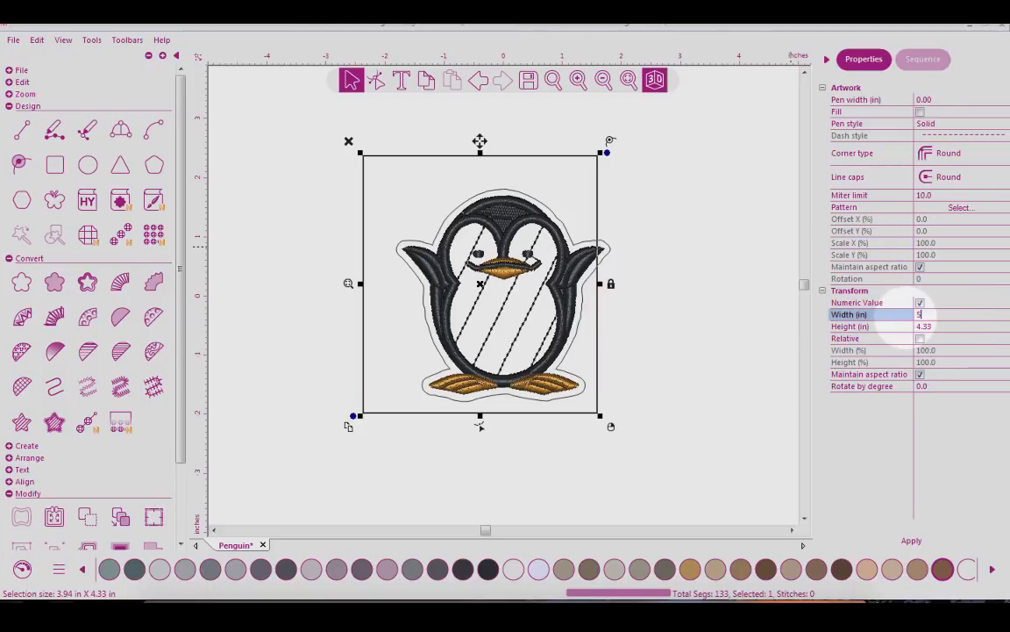
pyautogui.click(919, 327)
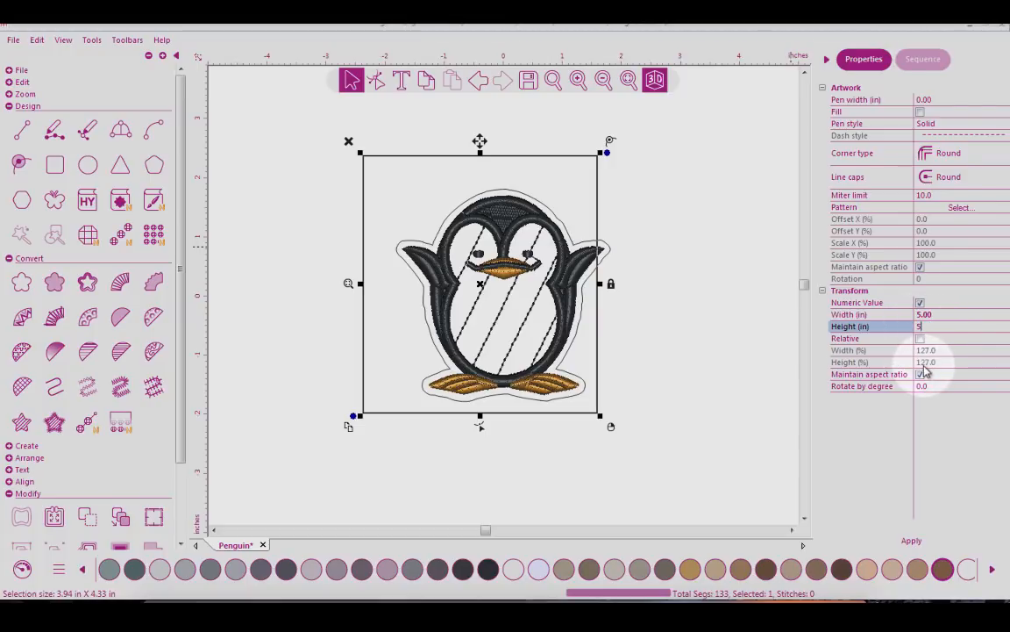
pyautogui.click(912, 540)
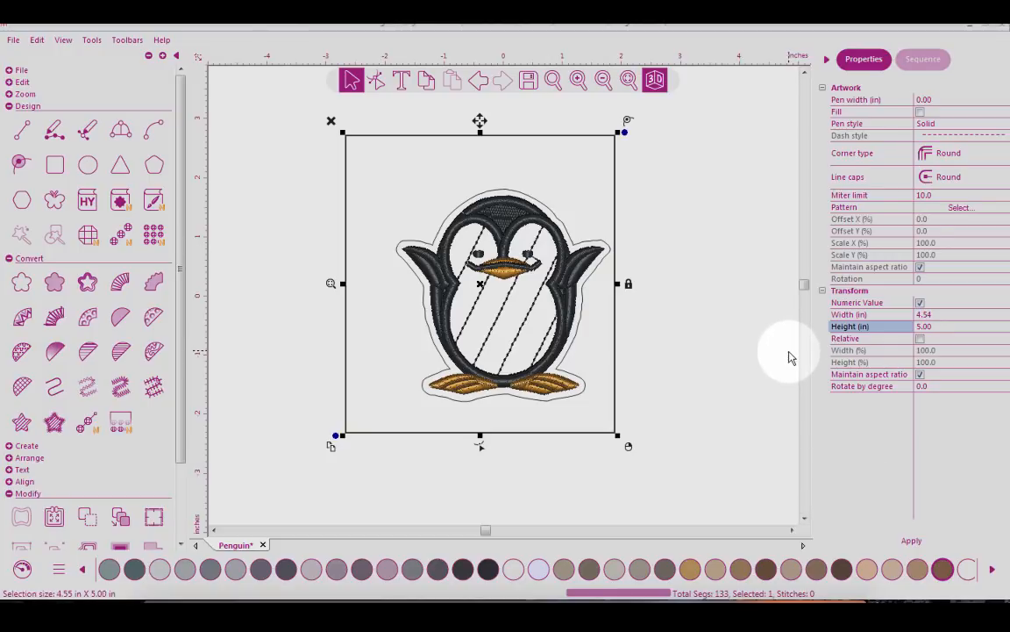
# Step: Move the rectangle away from the penguin, then group all penguin pieces together with the surrounding outline
pyautogui.moveTo(623, 133); pyautogui.dragTo(298, 240)
pyautogui.moveTo(330, 153); pyautogui.dragTo(675, 461)
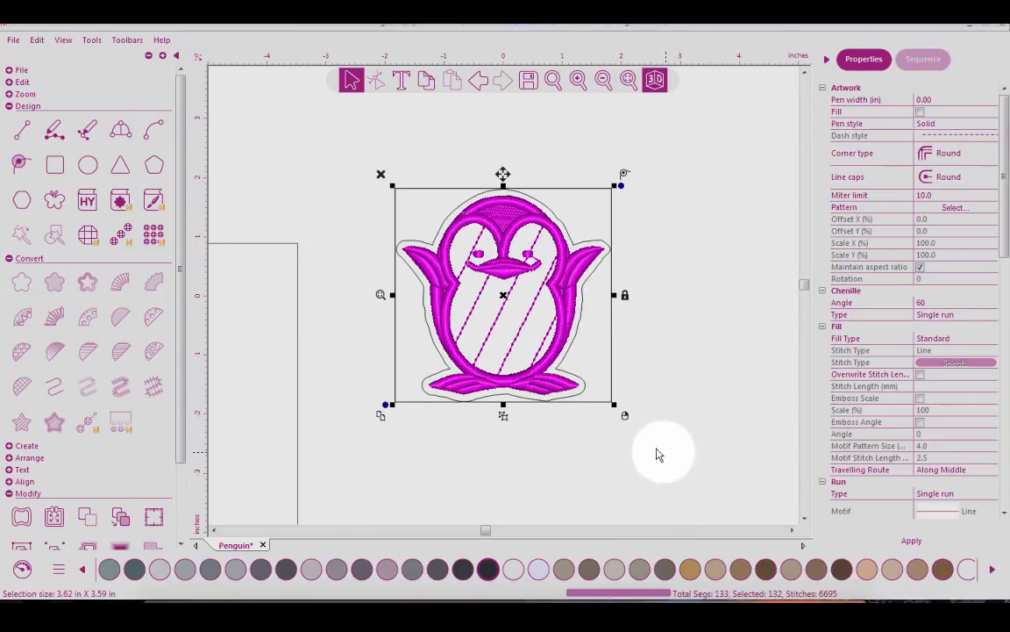
pyautogui.rightClick(625, 418)
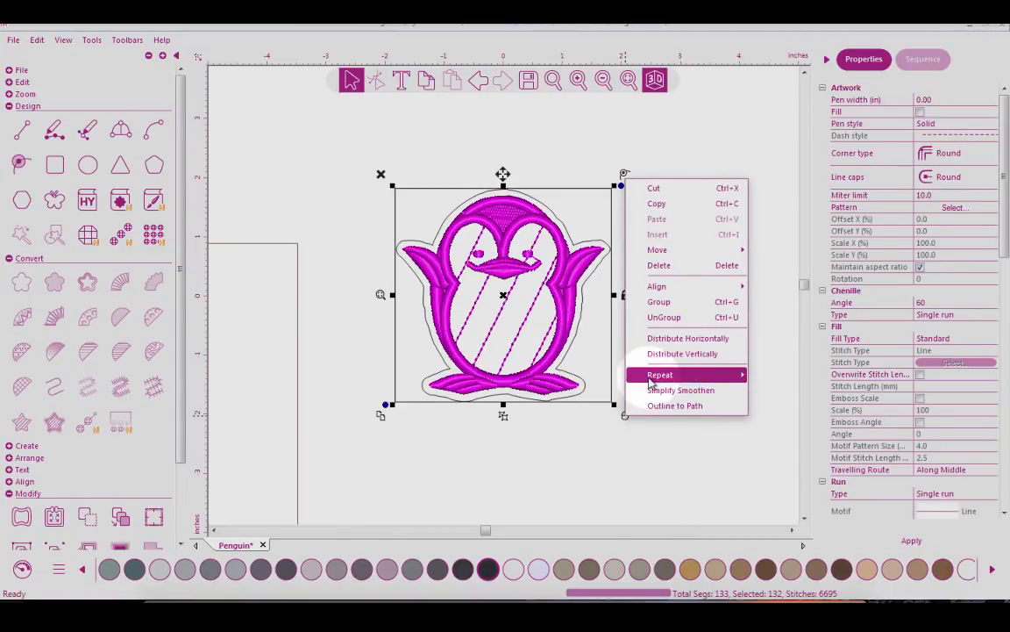
pyautogui.click(656, 302)
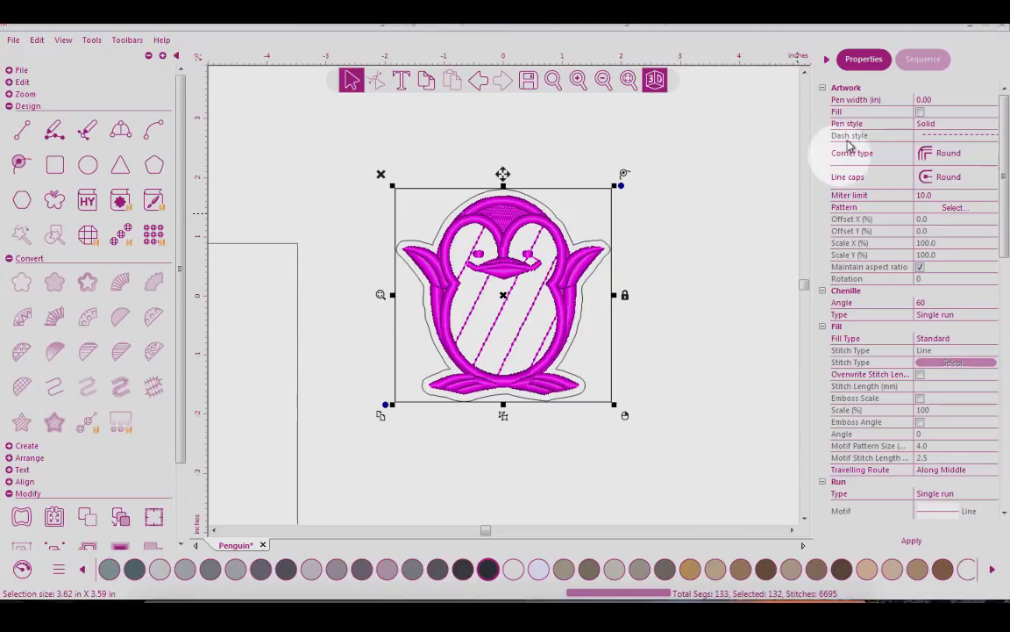
pyautogui.click(921, 62)
pyautogui.click(877, 60)
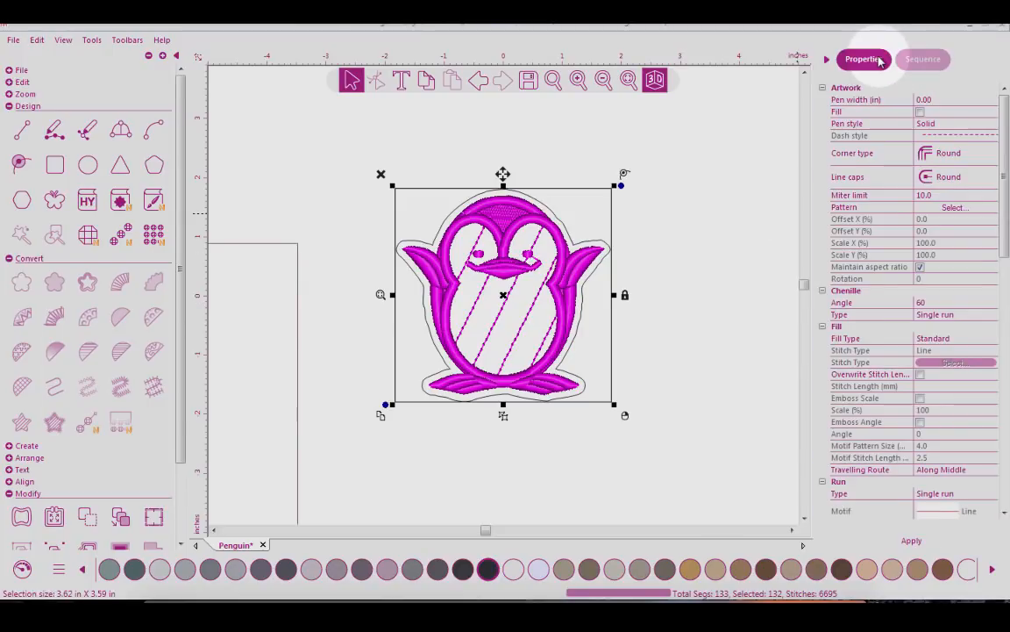
pyautogui.click(684, 166)
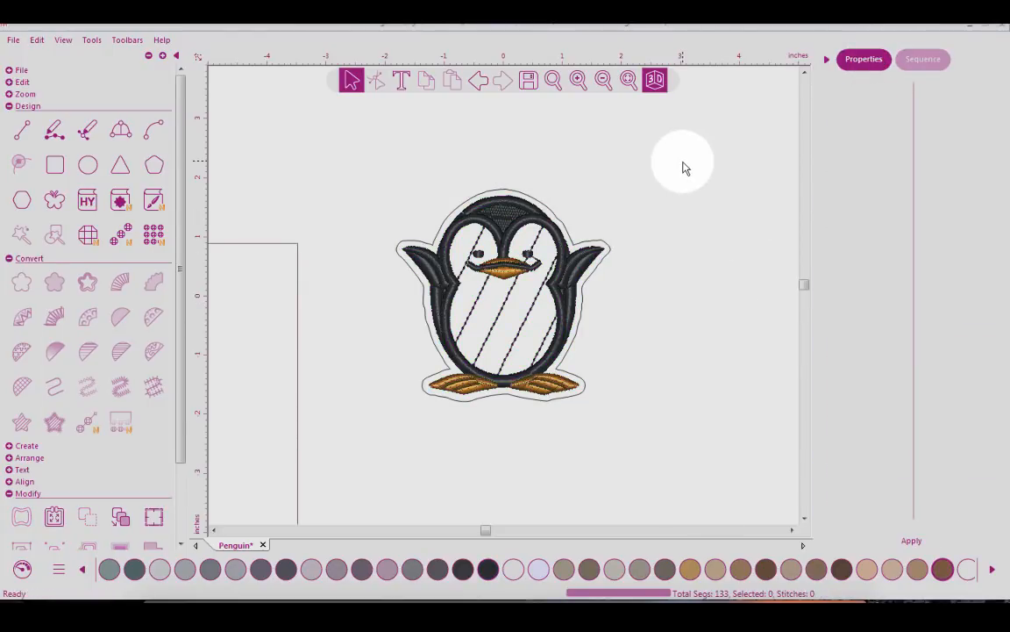
# Step: Select the whole design and center-align the penguin group with the rectangle
pyautogui.click(629, 80)
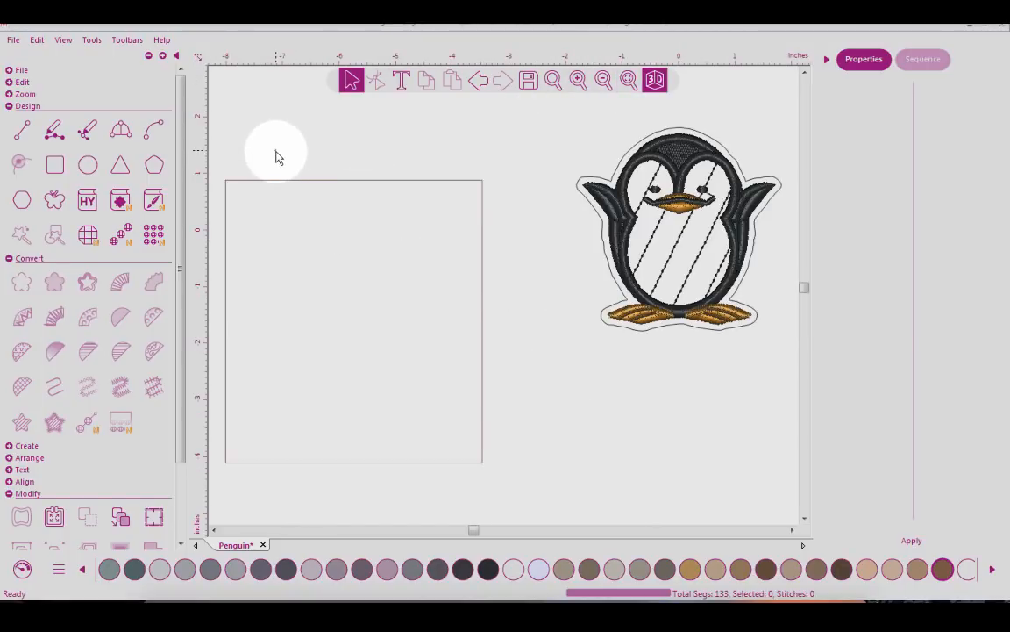
pyautogui.hotkey('ctrl', 'a')
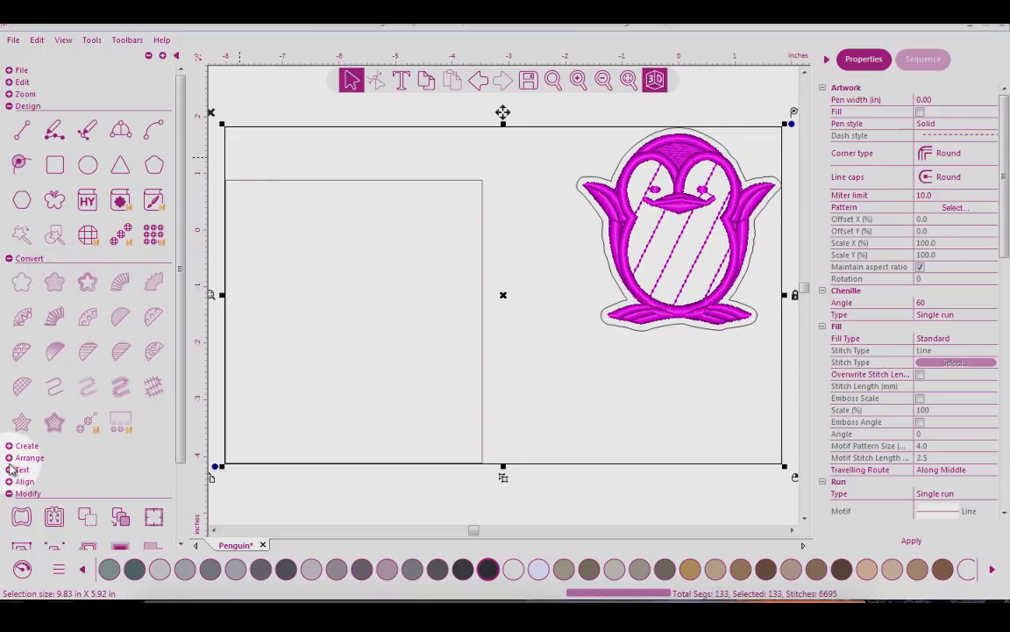
pyautogui.click(8, 481)
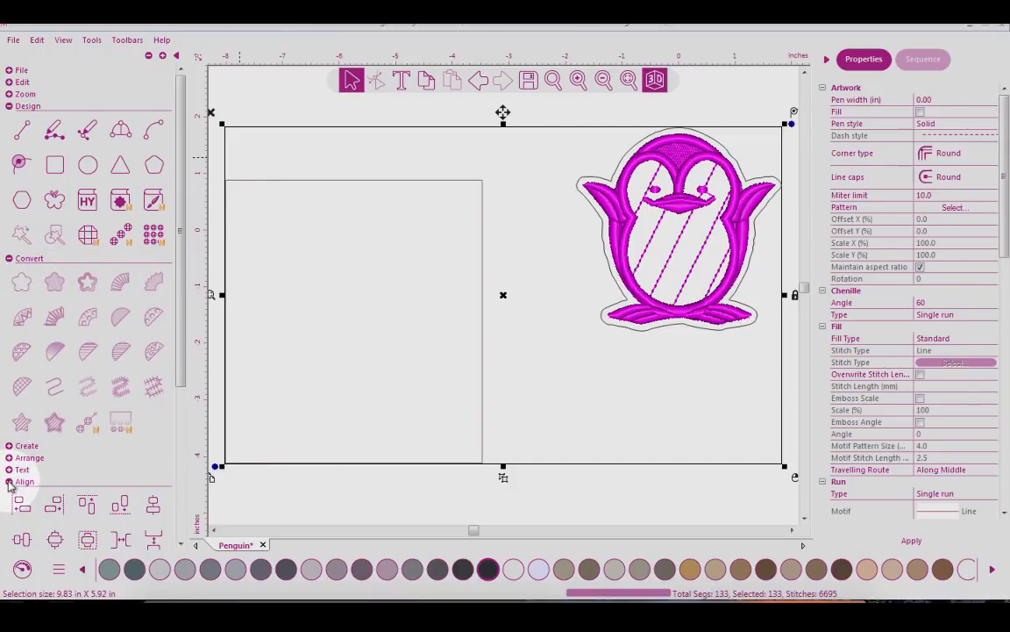
pyautogui.moveTo(184, 377); pyautogui.dragTo(169, 451)
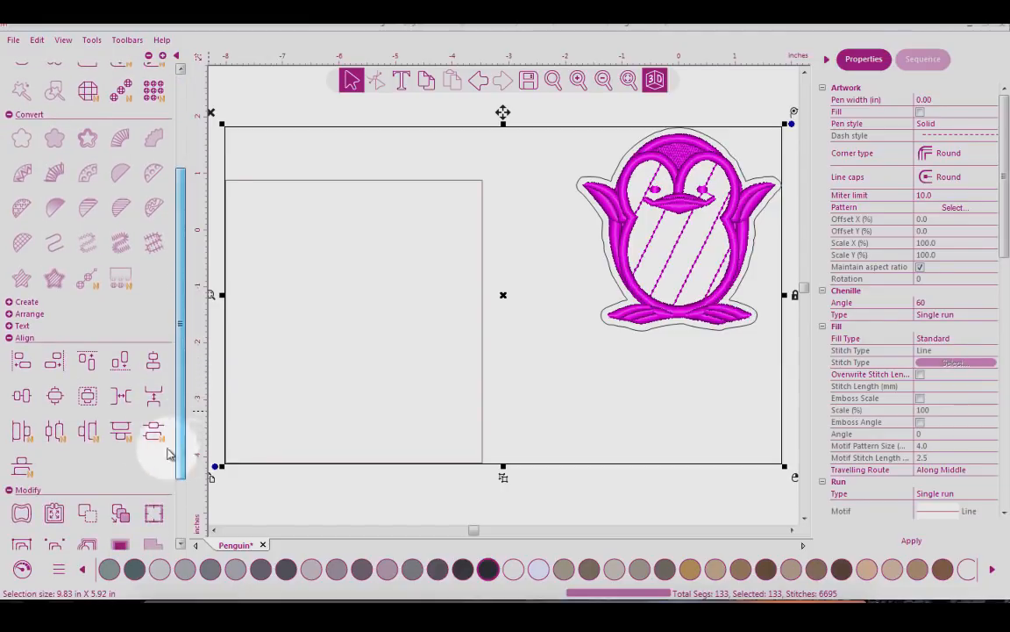
pyautogui.click(90, 401)
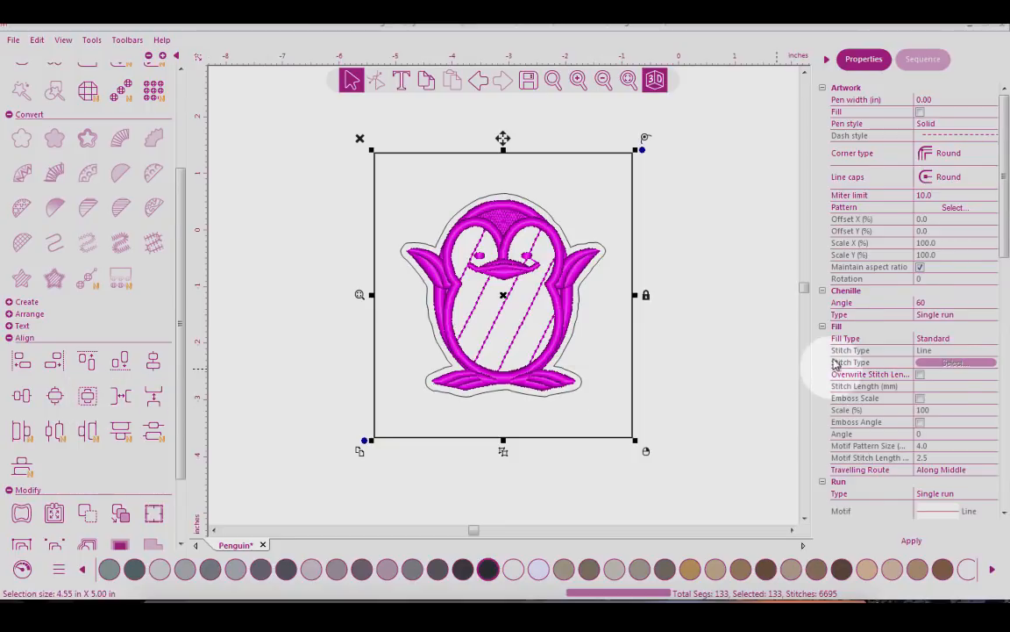
pyautogui.click(722, 305)
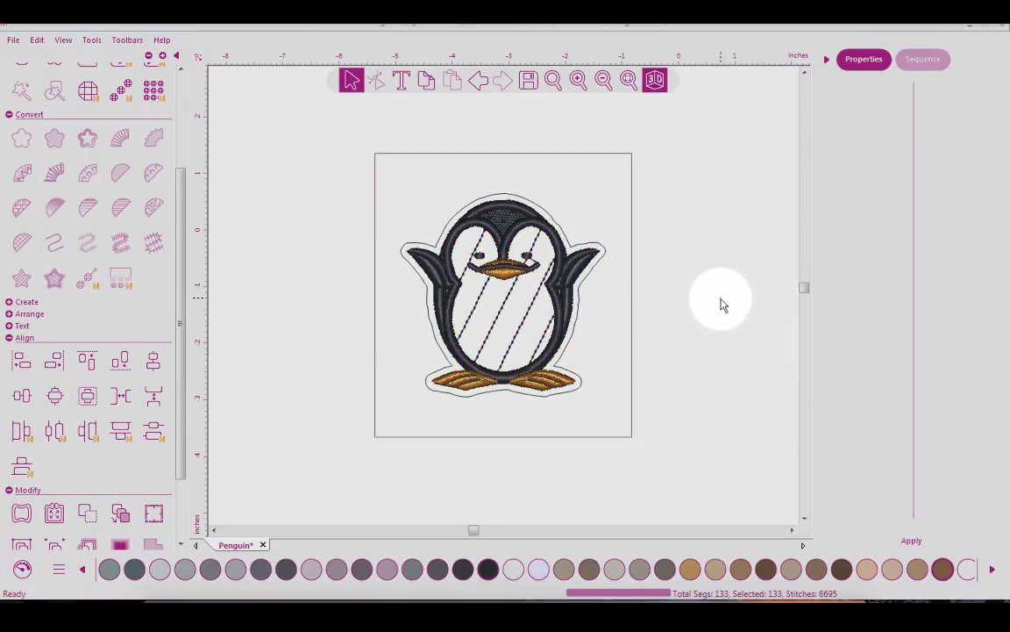
# Step: Set the rectangle's width to 5 in without maintaining the aspect ratio, then center-align the penguin group and rectangle again
pyautogui.click(635, 287)
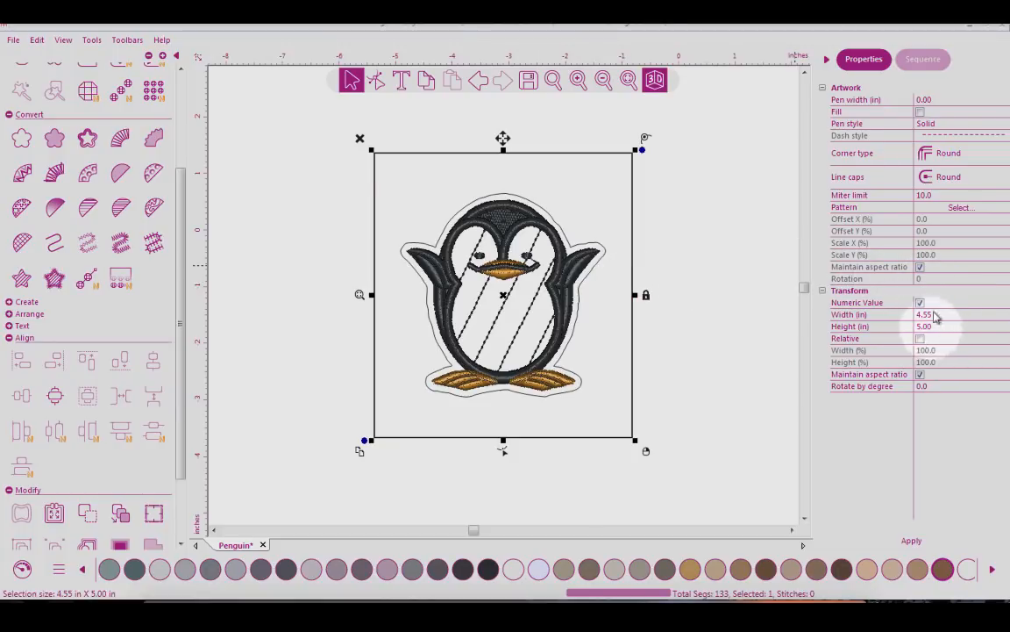
pyautogui.click(920, 267)
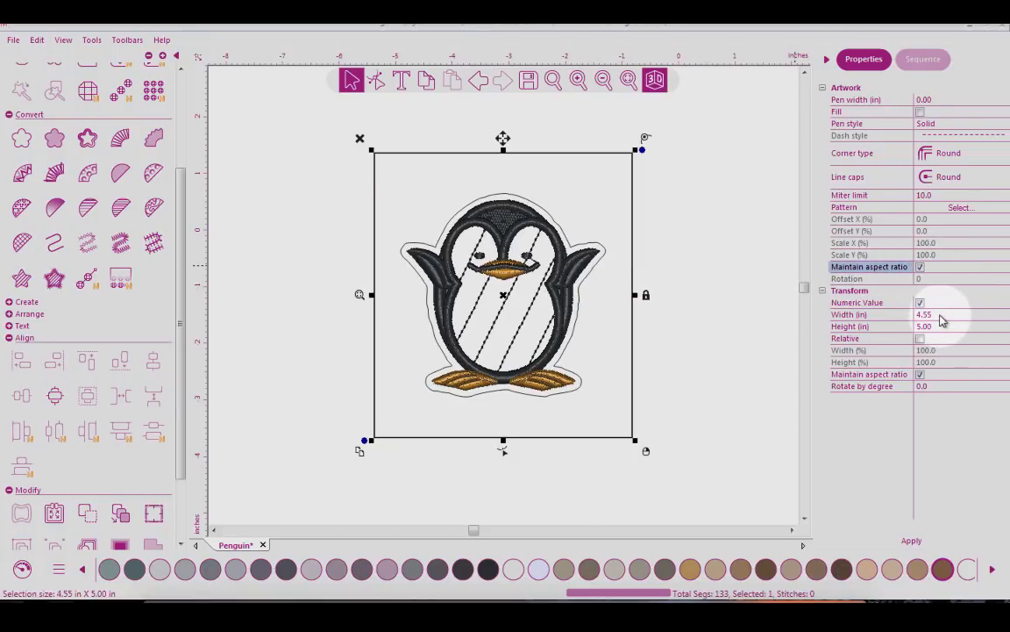
pyautogui.click(940, 317)
pyautogui.click(921, 268)
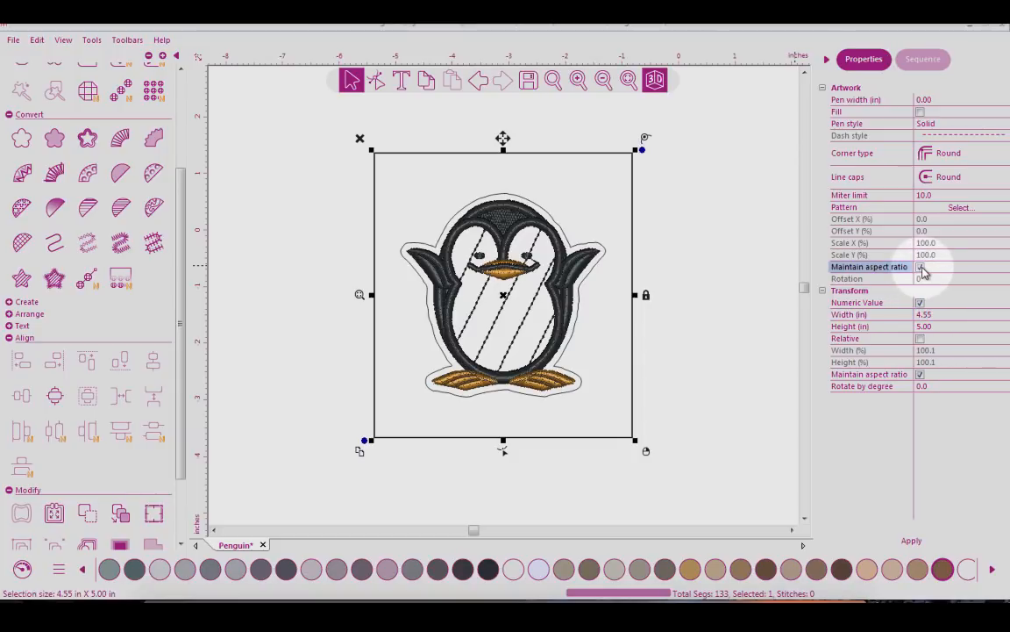
pyautogui.click(921, 375)
pyautogui.click(932, 315)
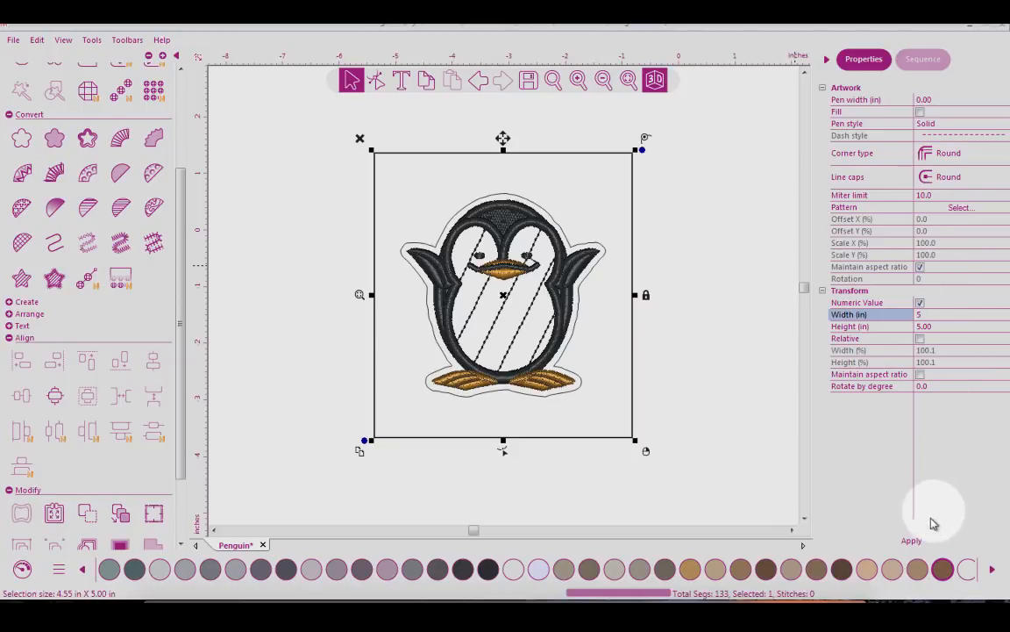
pyautogui.click(914, 541)
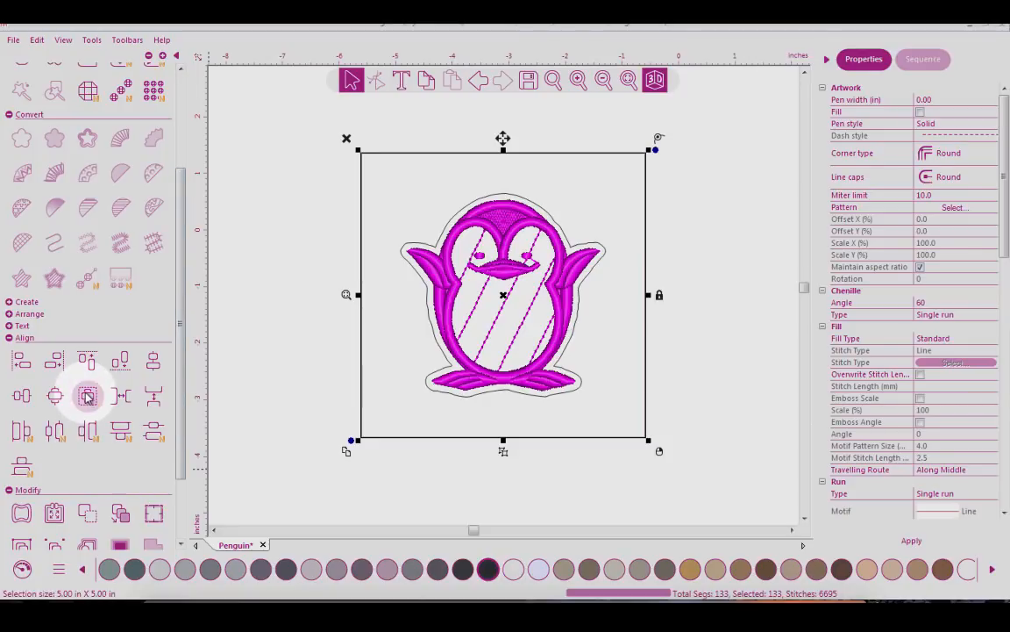
pyautogui.click(465, 127)
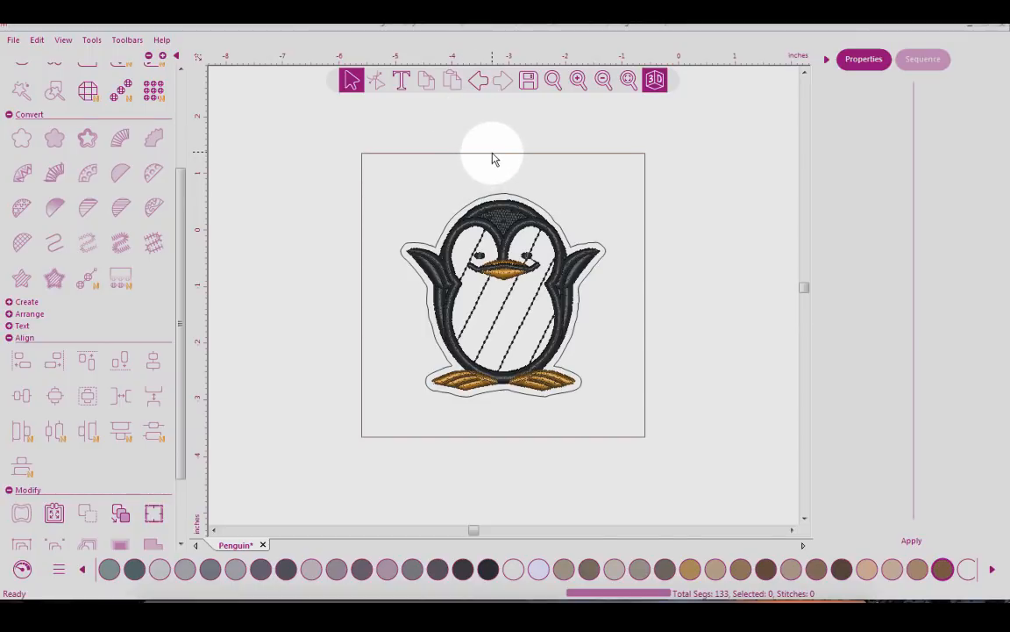
# Step: Duplicate the 5-inch rectangle, color the copy 4010 Castle Gray, and center-align all objects
pyautogui.click(493, 157)
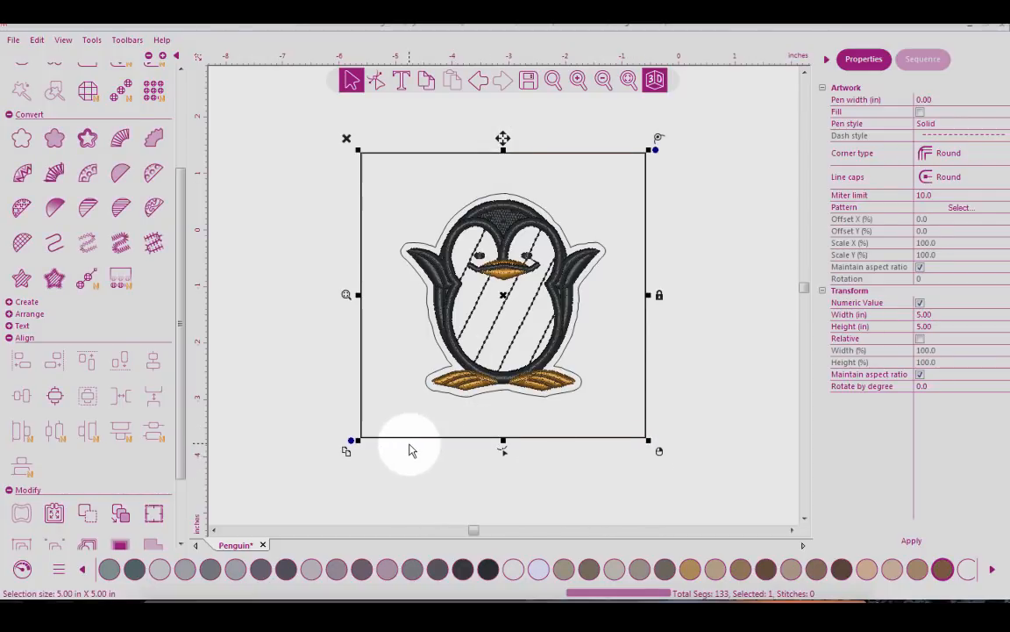
pyautogui.click(349, 450)
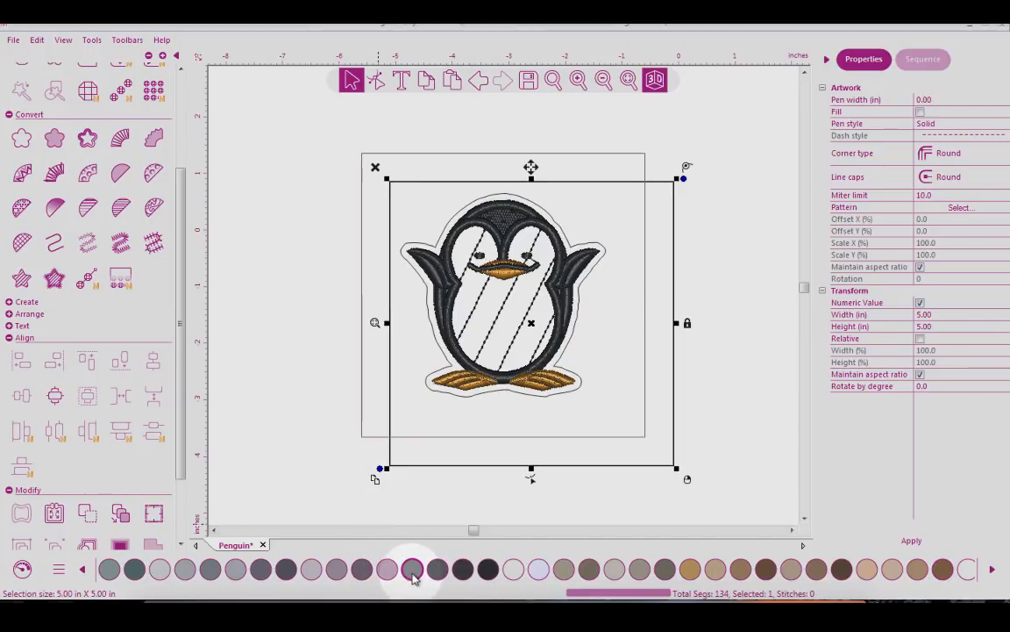
pyautogui.hotkey('ctrl', 'a')
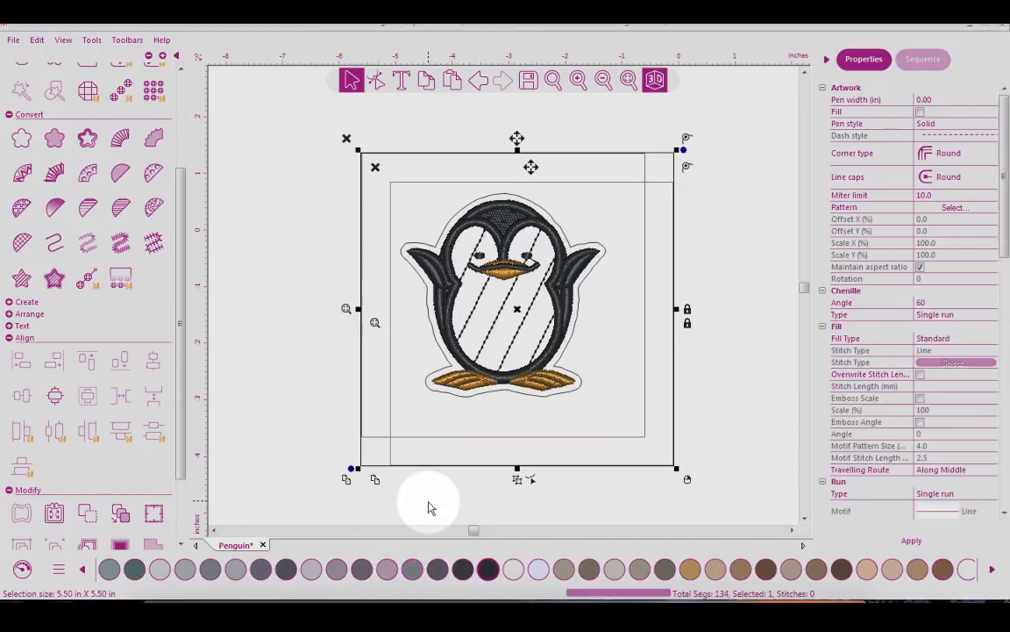
pyautogui.click(89, 398)
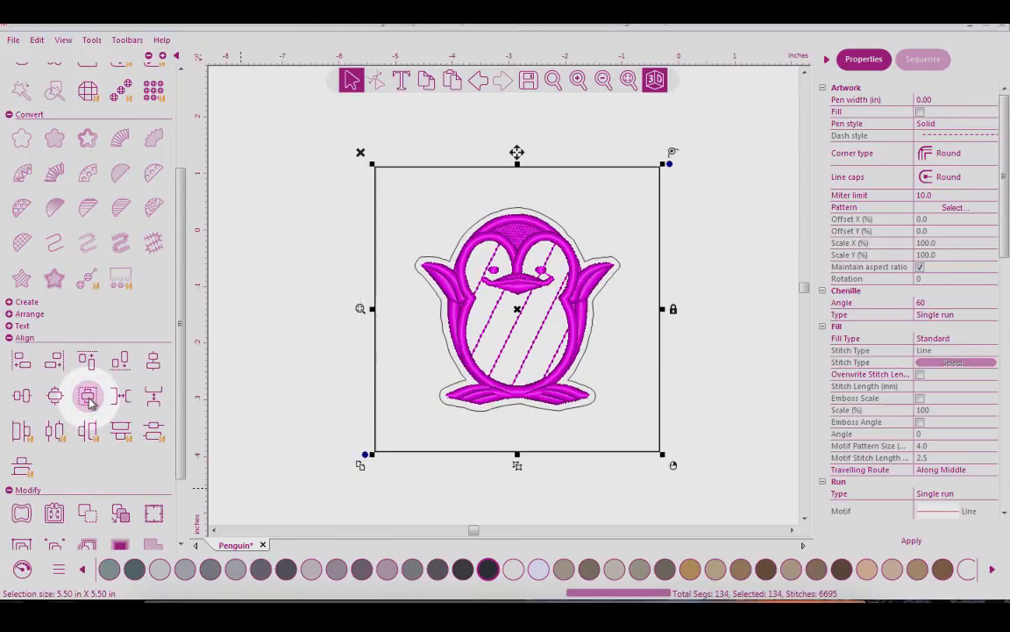
# Step: Show the stitching sequence with all of its color groups collapsed and every object visible
pyautogui.click(913, 61)
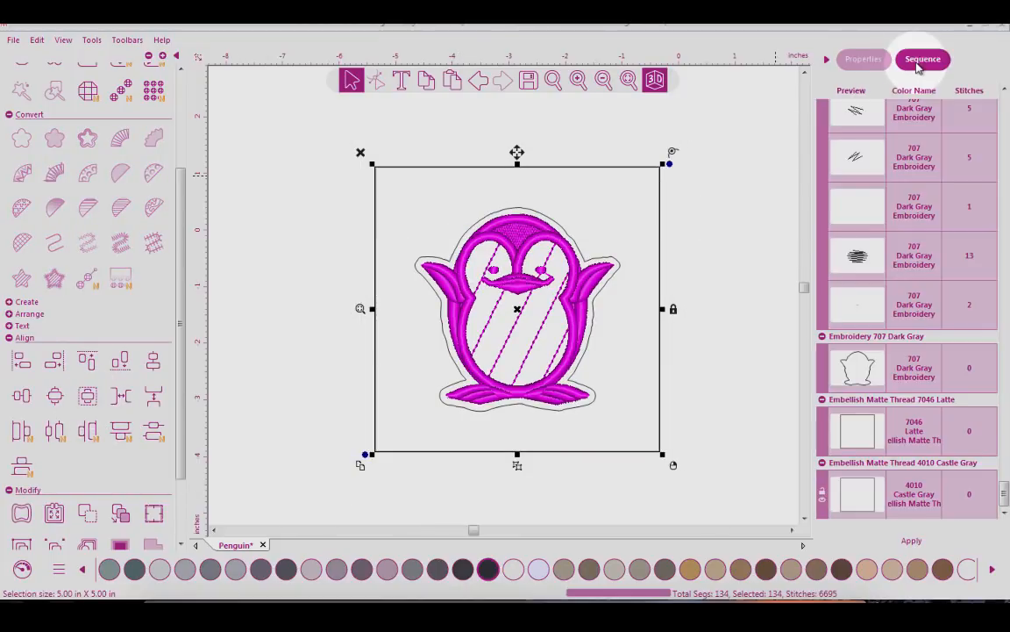
pyautogui.rightClick(857, 138)
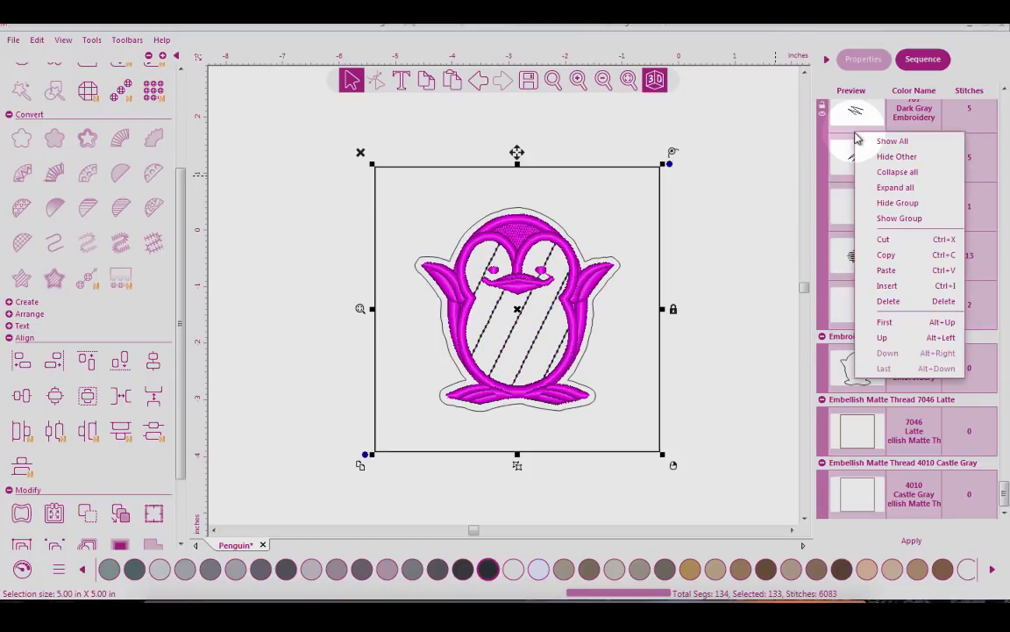
pyautogui.click(893, 203)
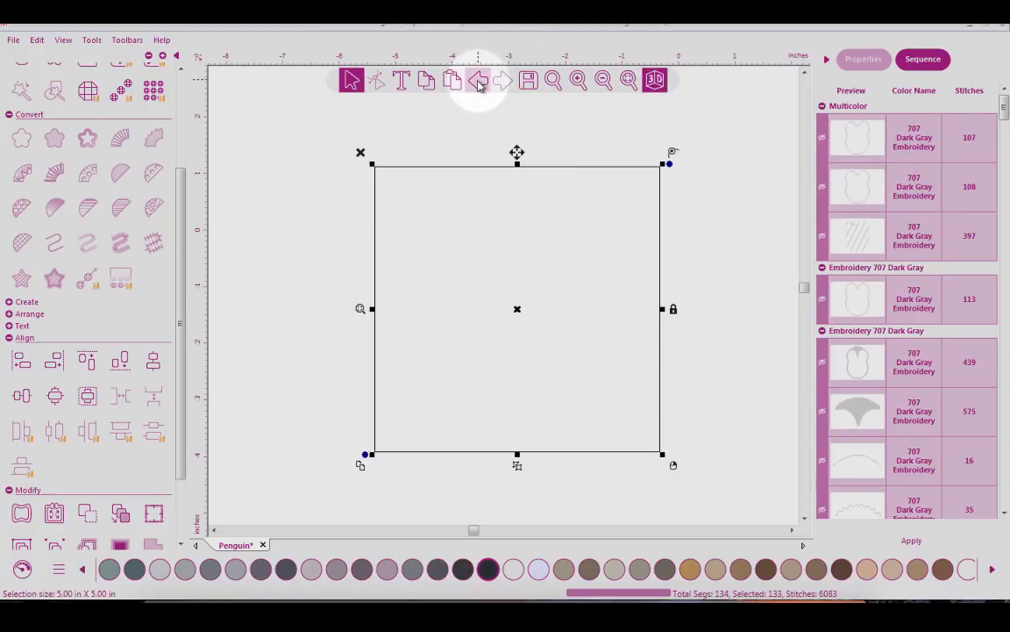
pyautogui.rightClick(906, 106)
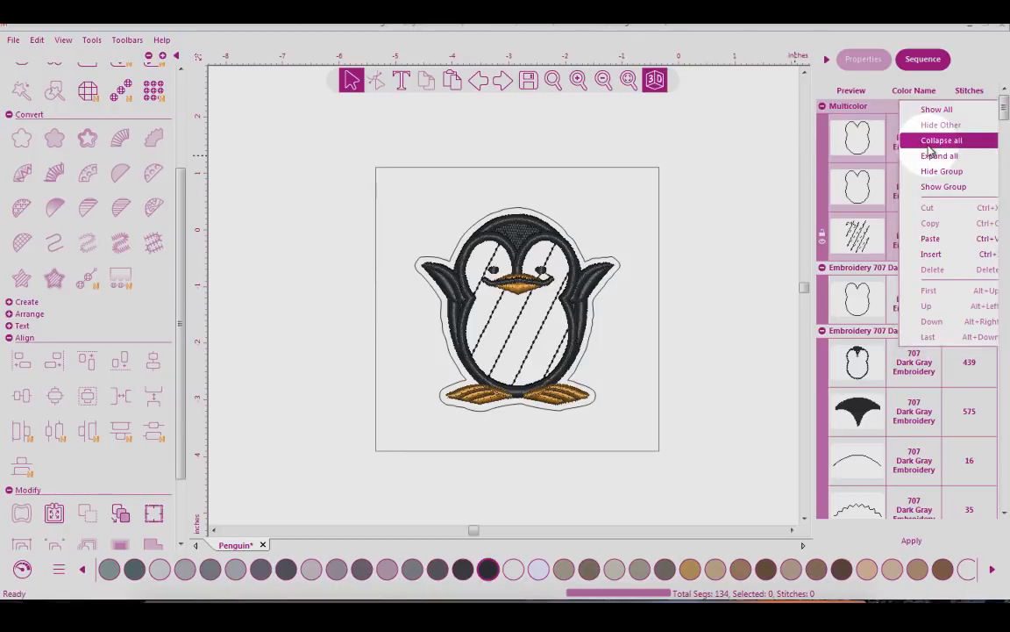
pyautogui.click(928, 143)
# Step: Expand both rectangles and the penguin outline in the sequence, and select the outline together with the 7046 Latte rectangle
pyautogui.click(839, 194)
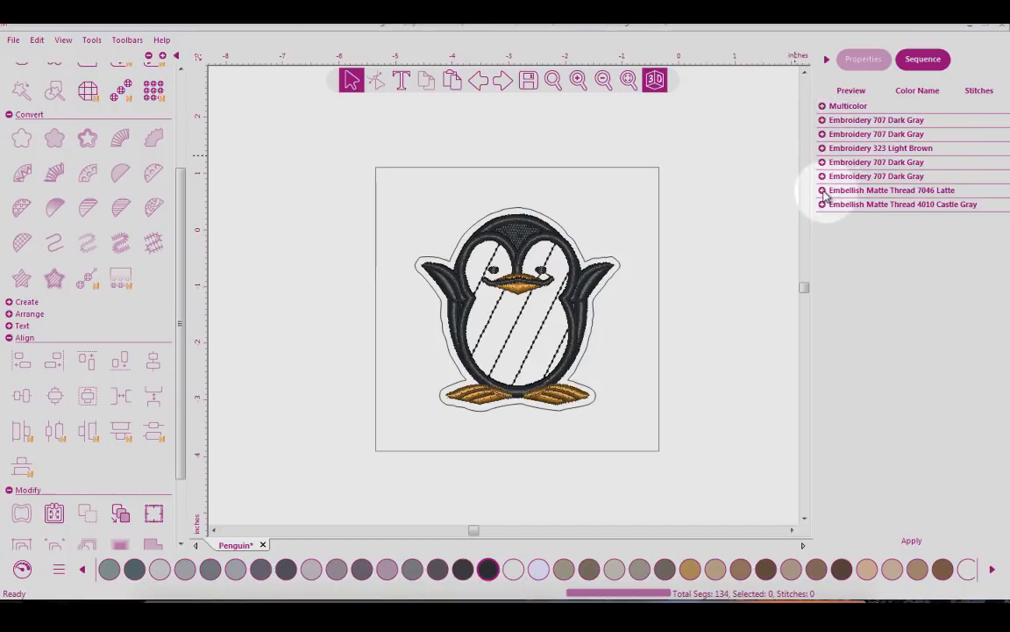
pyautogui.click(857, 220)
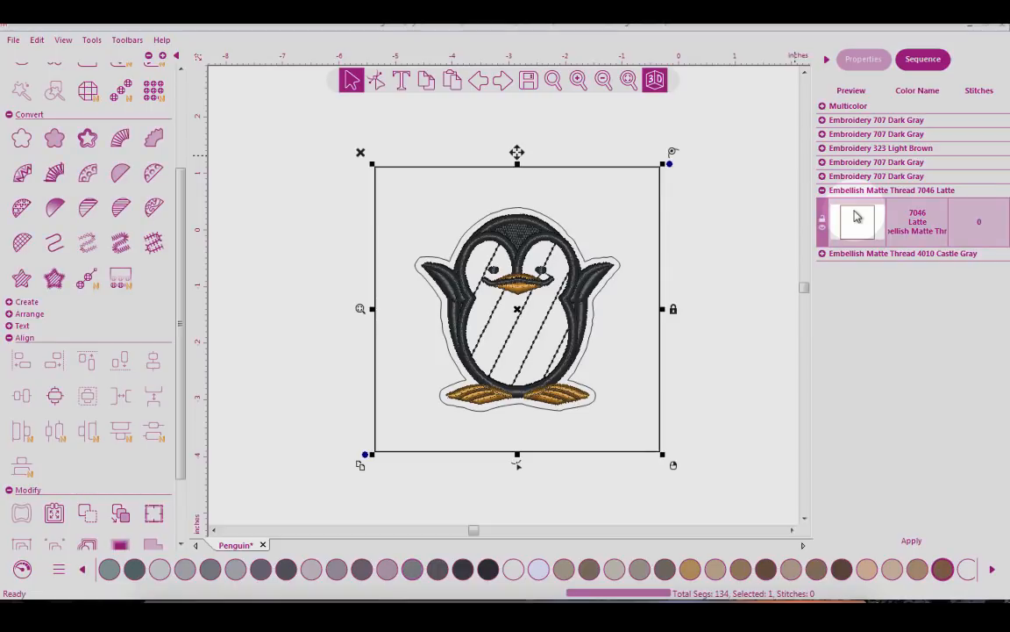
pyautogui.click(822, 254)
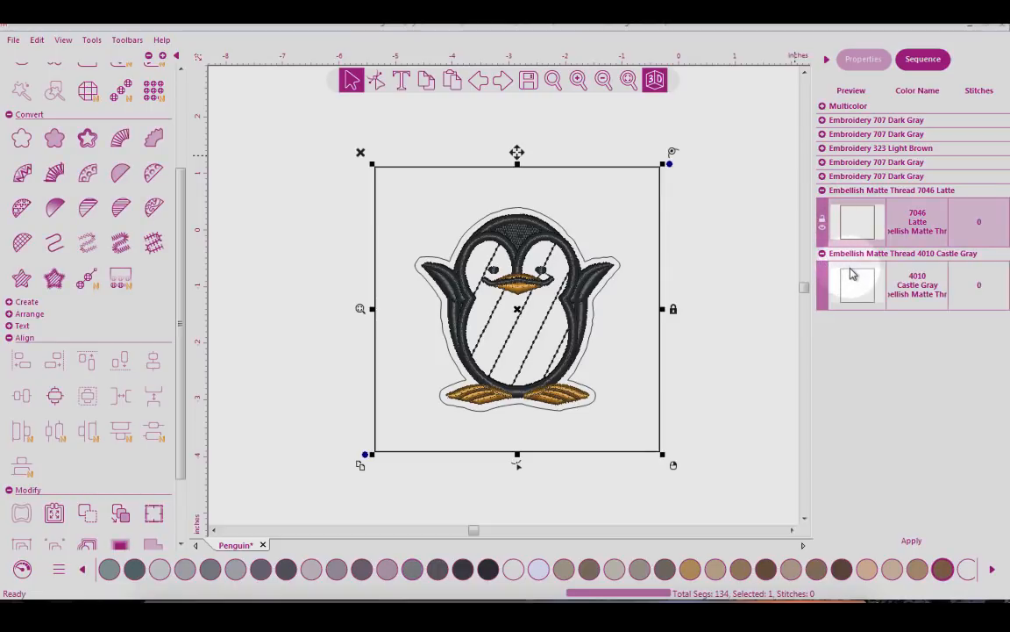
pyautogui.click(828, 283)
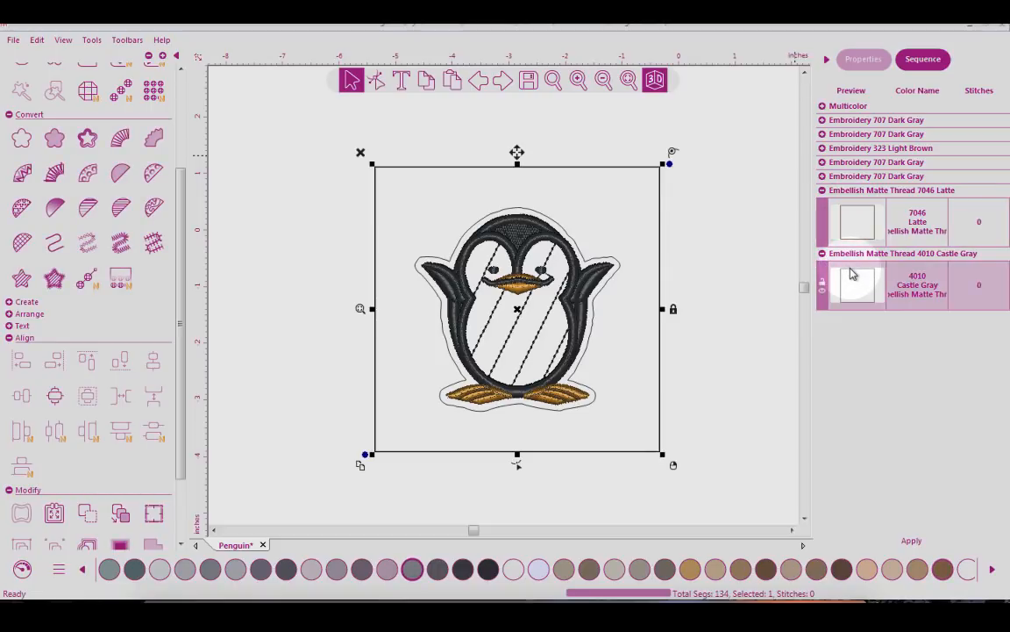
pyautogui.click(823, 177)
pyautogui.click(853, 201)
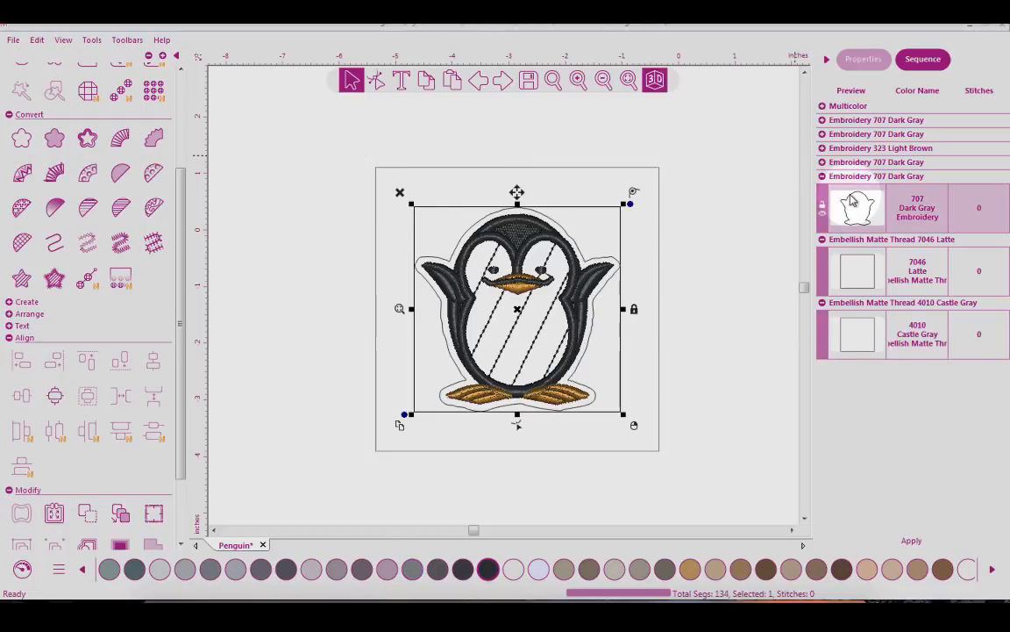
pyautogui.keyDown('ctrl'); pyautogui.click(858, 265); pyautogui.keyUp('ctrl')
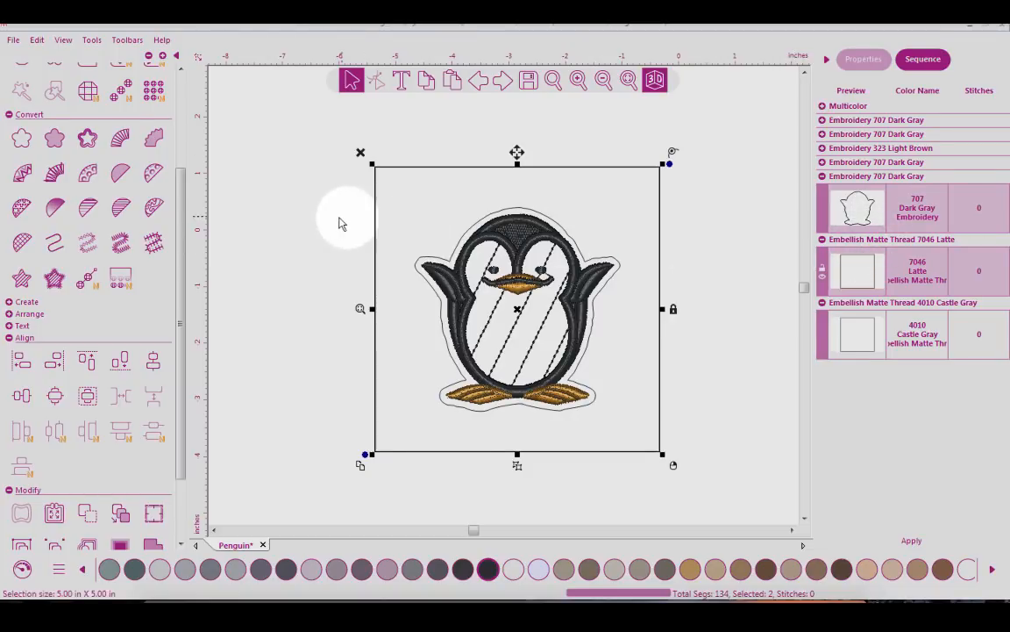
# Step: Collapse the 4010 Castle Gray group and combine the selected penguin outline and 7046 Latte rectangle into one shape
pyautogui.click(149, 55)
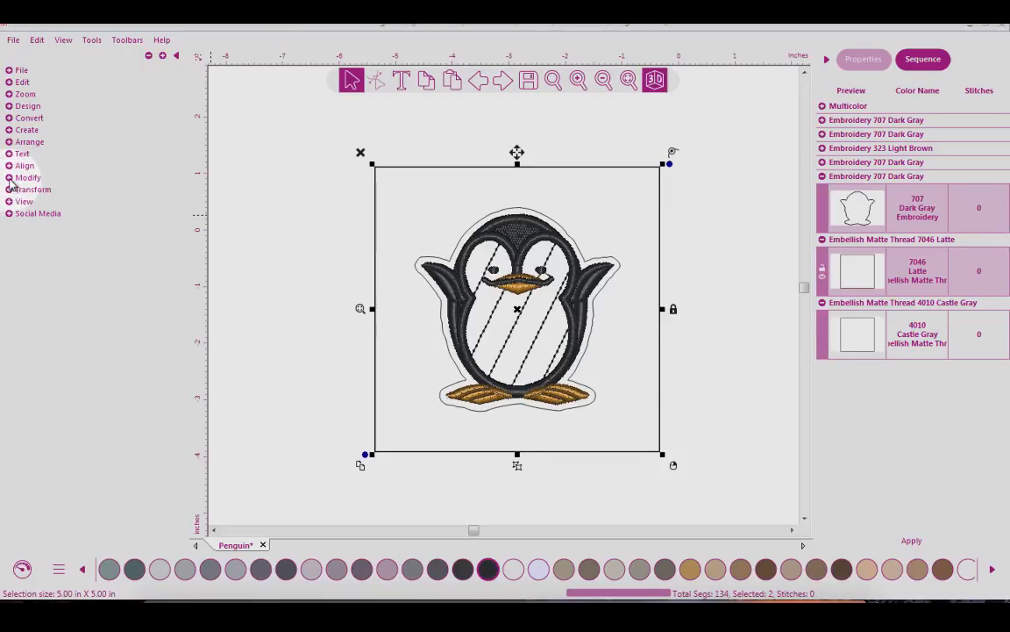
pyautogui.click(9, 178)
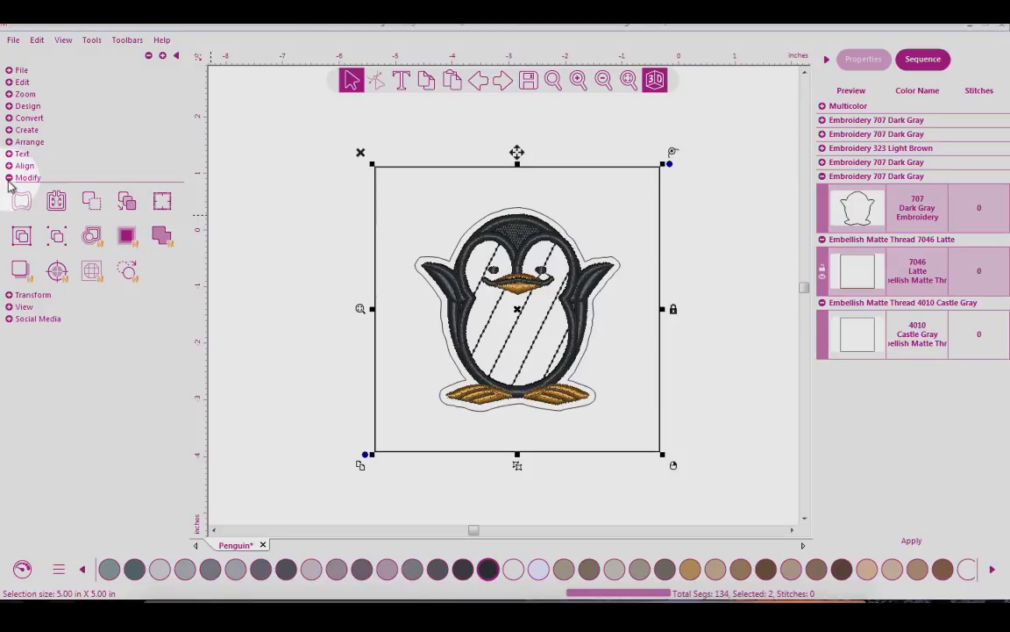
pyautogui.click(8, 294)
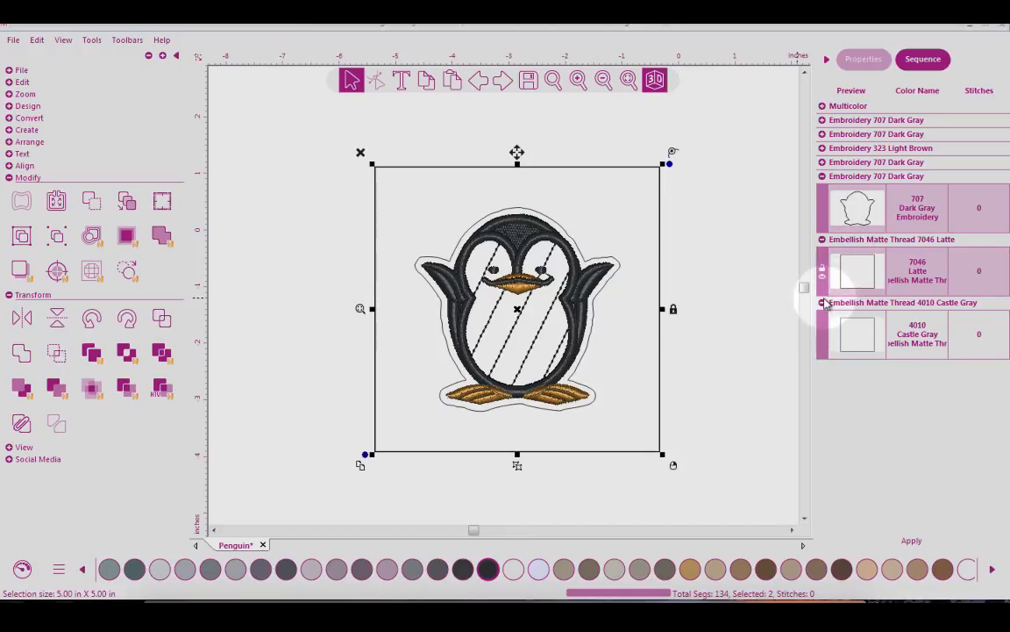
pyautogui.click(824, 302)
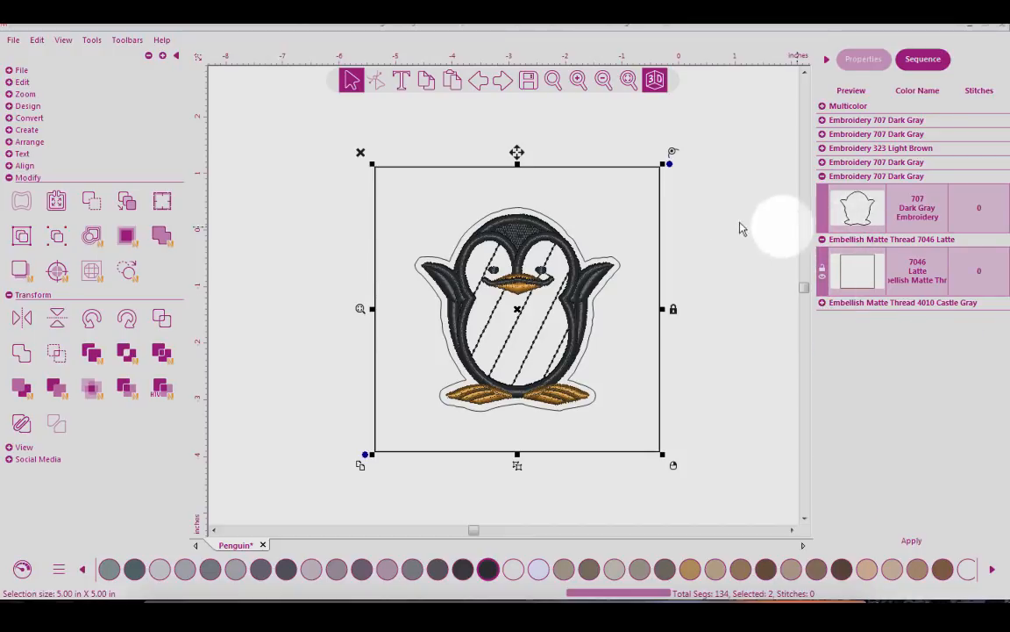
pyautogui.click(22, 424)
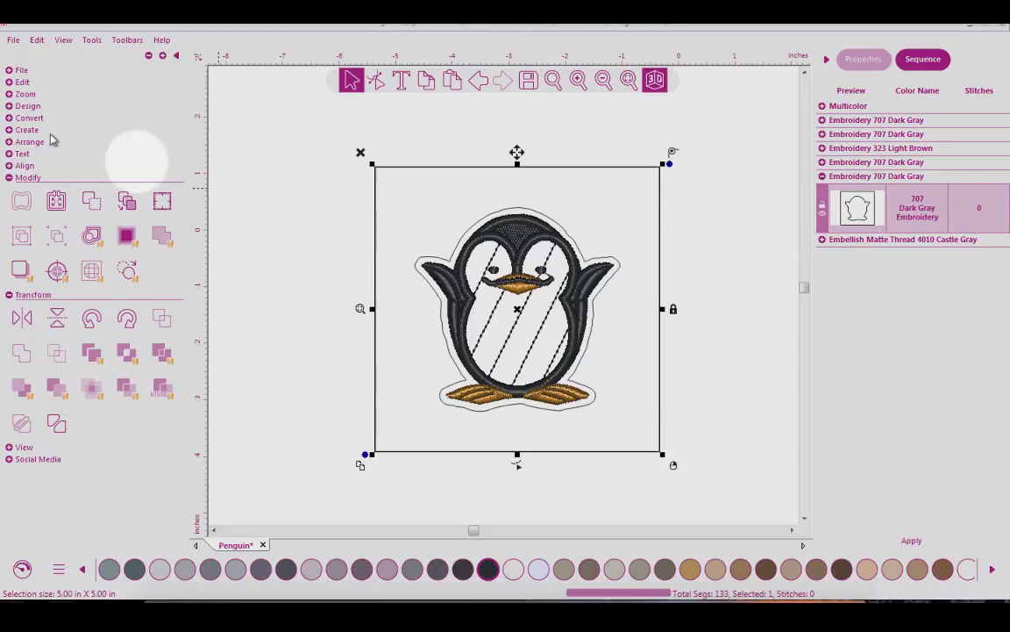
# Step: Convert the combined background shape to a Motif Fill and turn off the 3D view
pyautogui.click(9, 119)
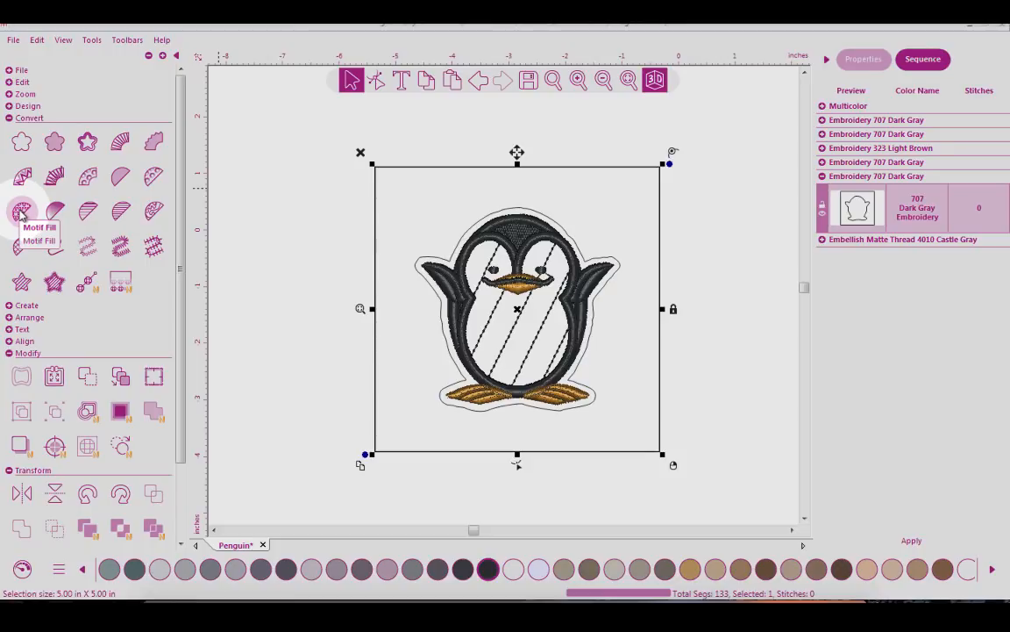
pyautogui.click(21, 210)
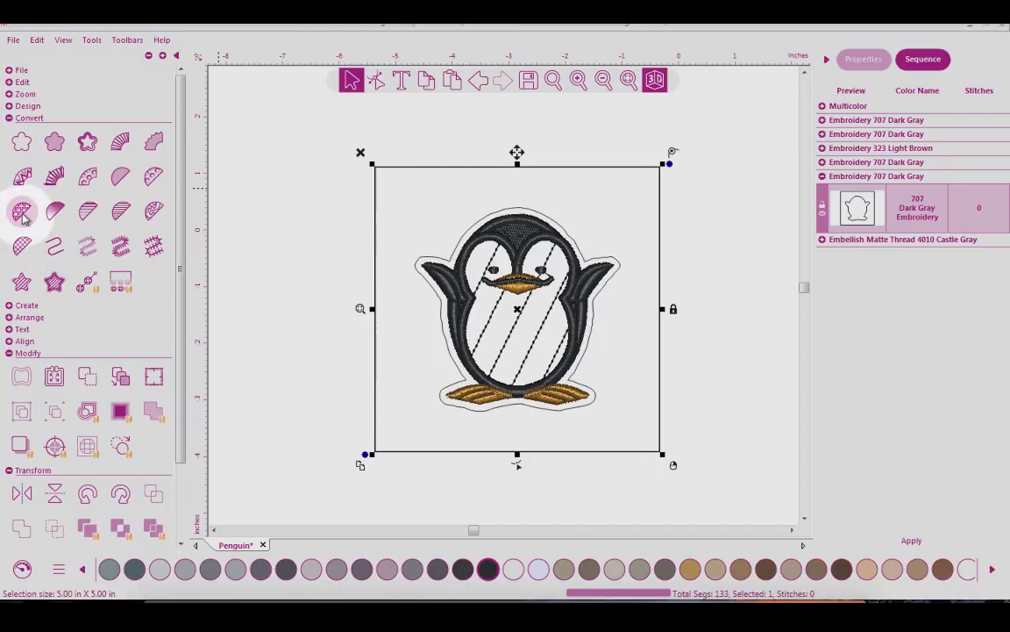
pyautogui.click(22, 212)
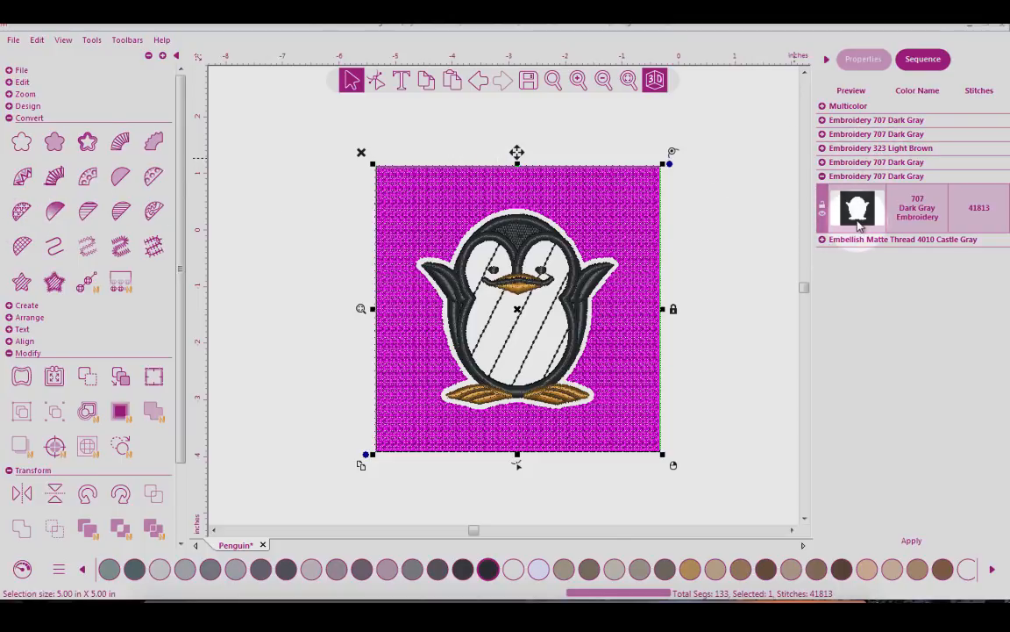
pyautogui.click(656, 79)
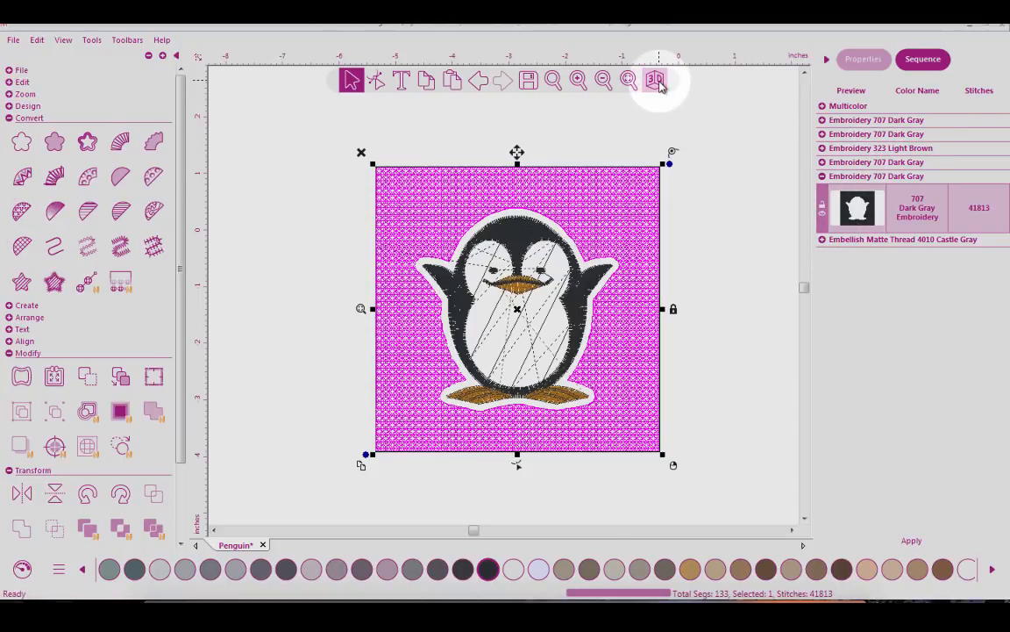
# Step: Set the background fill's Motif Pattern Size to 30 mm and apply it
pyautogui.click(864, 60)
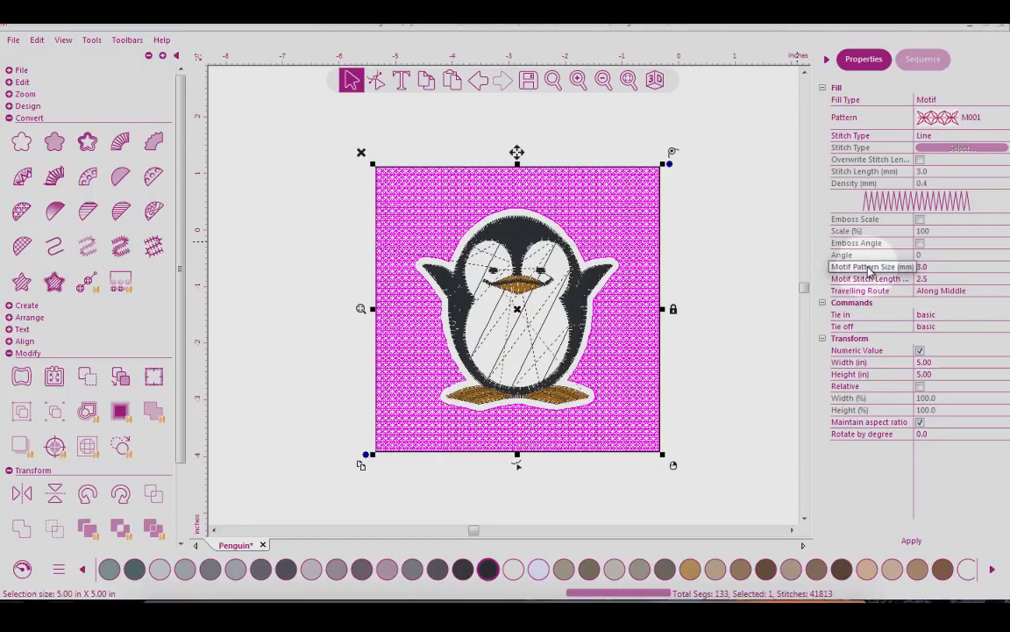
pyautogui.click(934, 268)
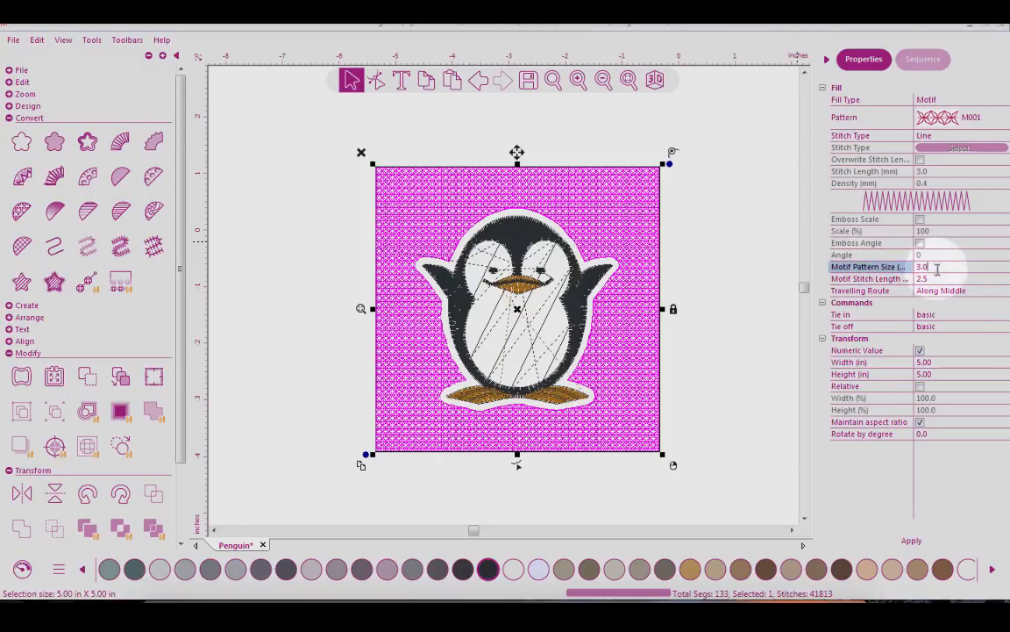
pyautogui.moveTo(936, 268); pyautogui.dragTo(912, 269)
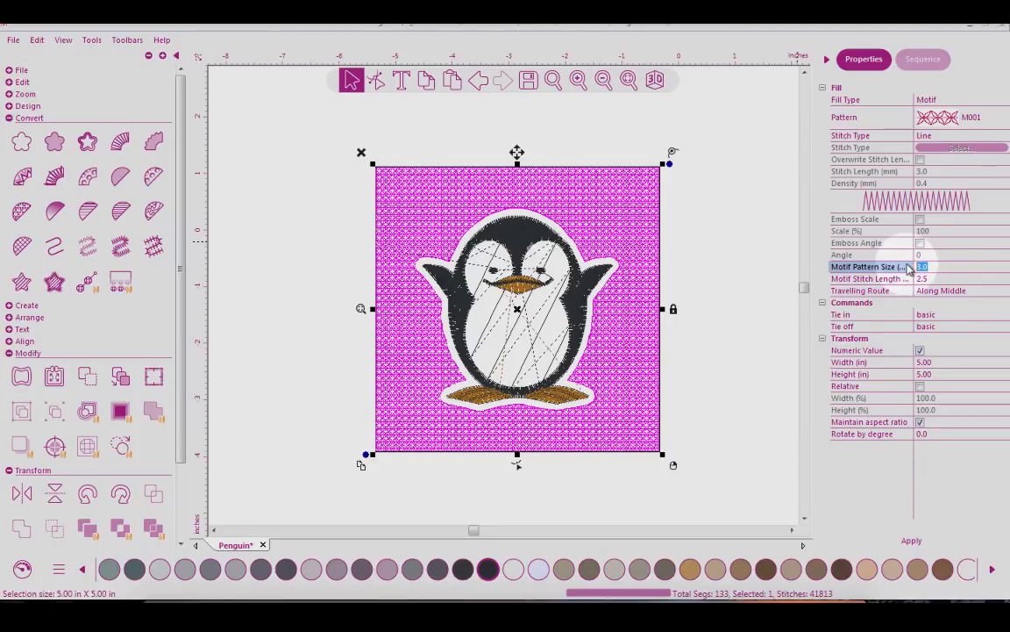
pyautogui.write('30')
pyautogui.click(912, 541)
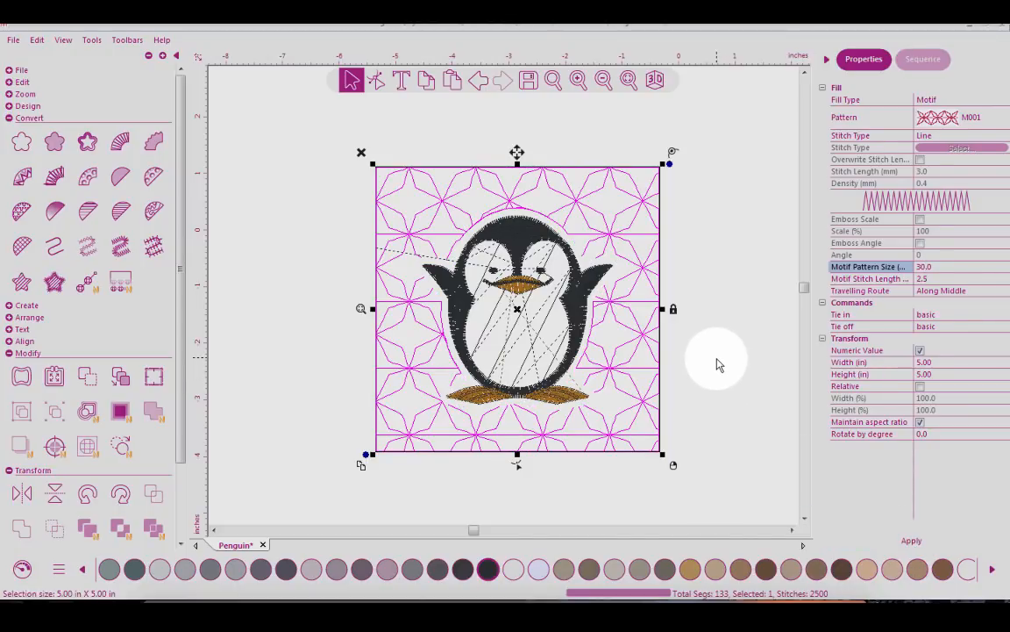
# Step: Change the background's motif fill pattern to M011 and apply it
pyautogui.click(988, 118)
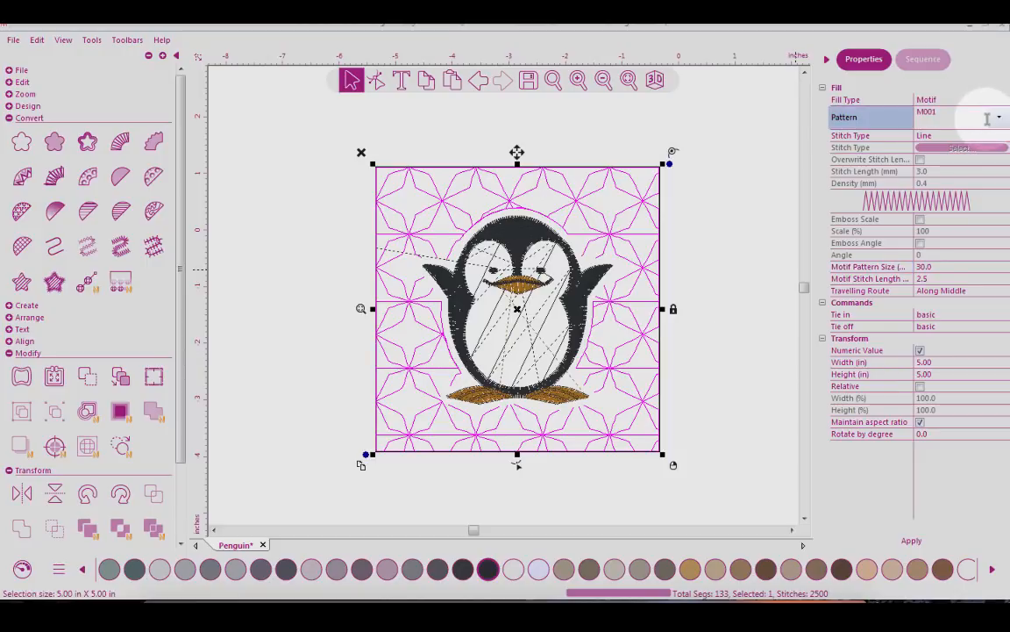
pyautogui.click(999, 116)
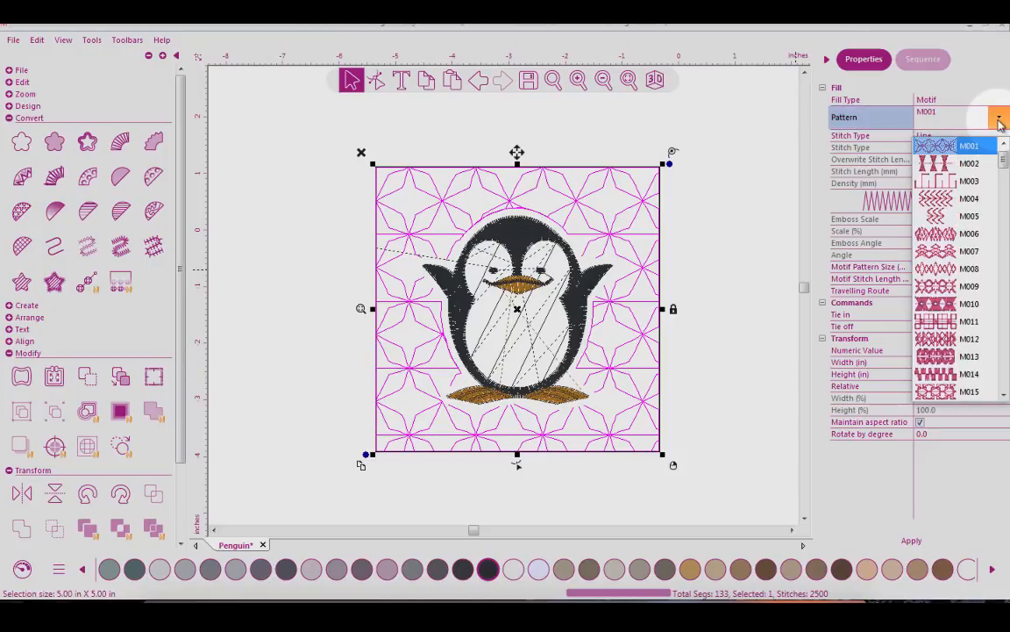
pyautogui.click(939, 321)
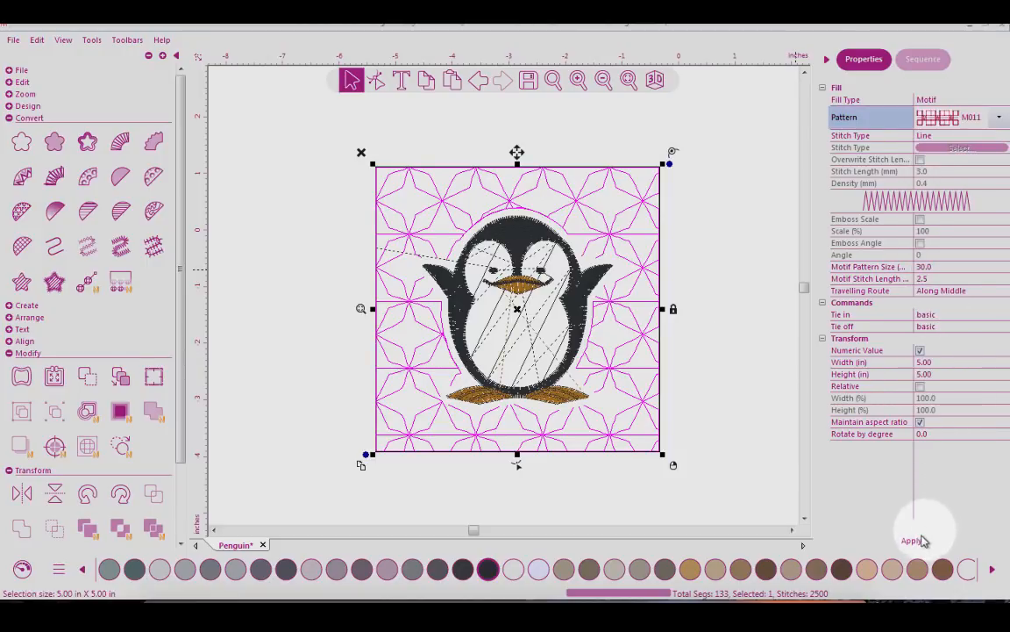
pyautogui.click(923, 540)
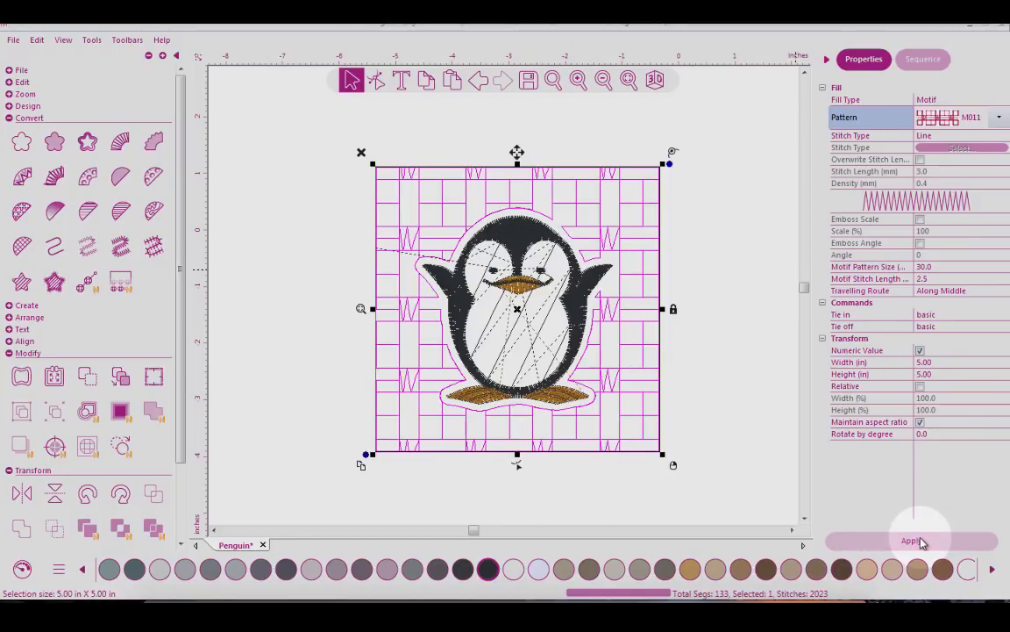
# Step: Switch the background's motif fill to pattern M020 and apply the change
pyautogui.click(1000, 118)
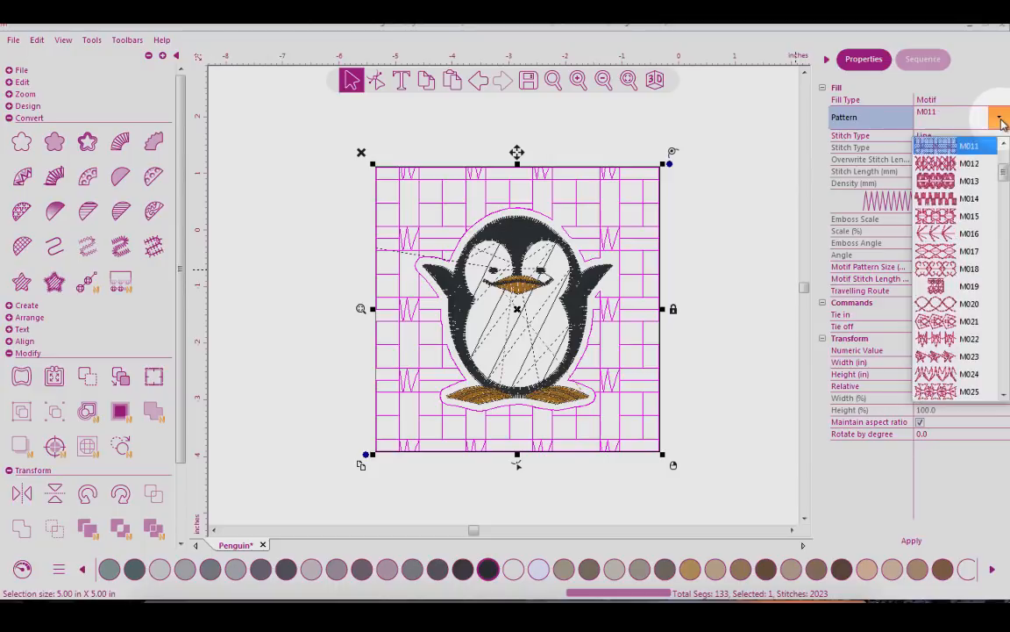
pyautogui.click(937, 303)
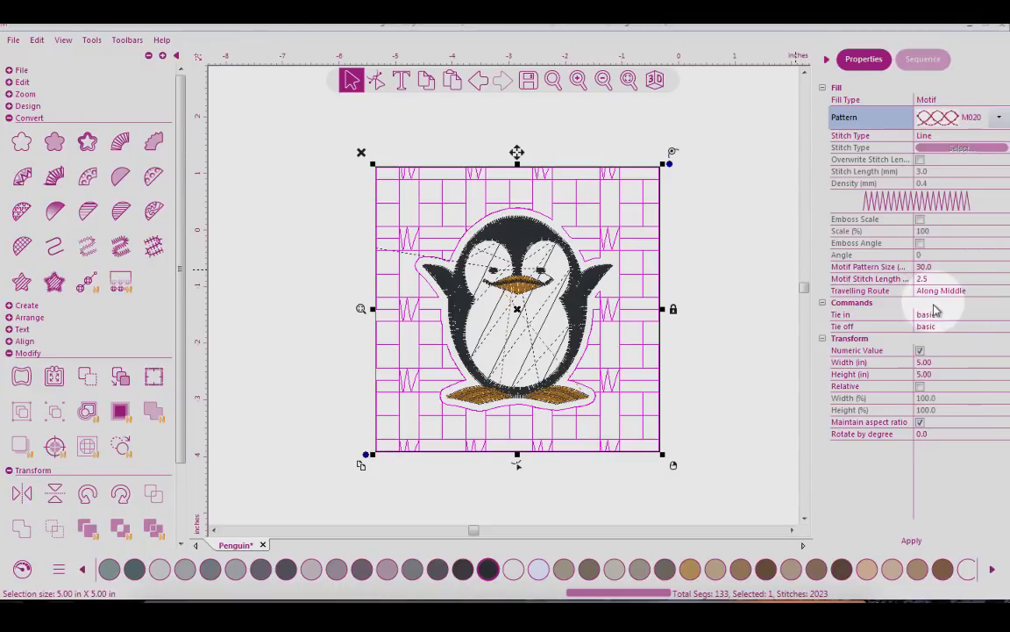
pyautogui.click(914, 540)
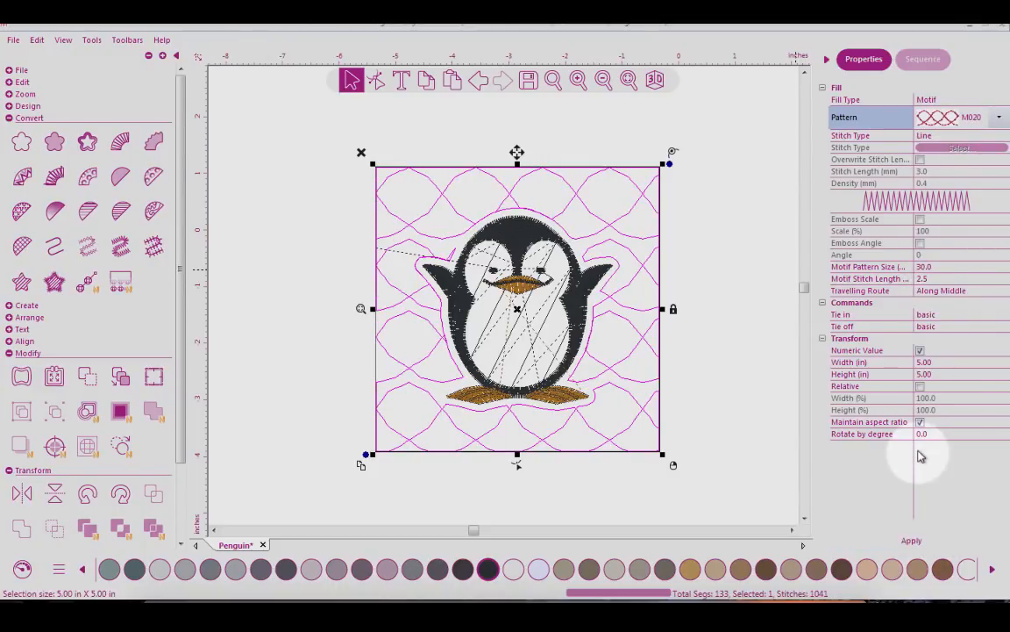
# Step: Choose motif pattern M097 for the background fill and apply it
pyautogui.click(999, 119)
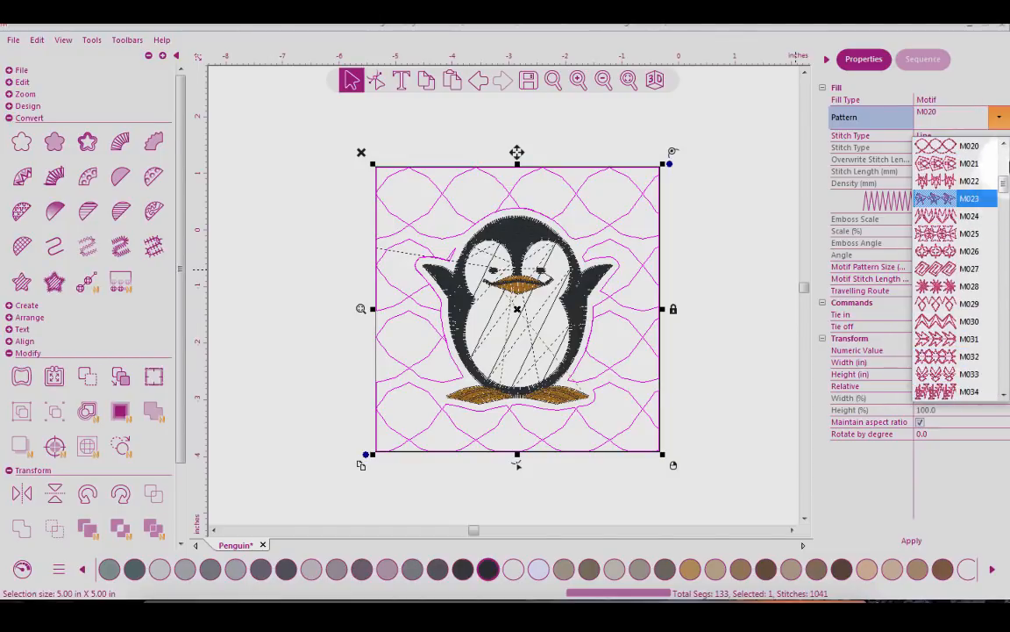
pyautogui.moveTo(1003, 184); pyautogui.dragTo(1001, 272)
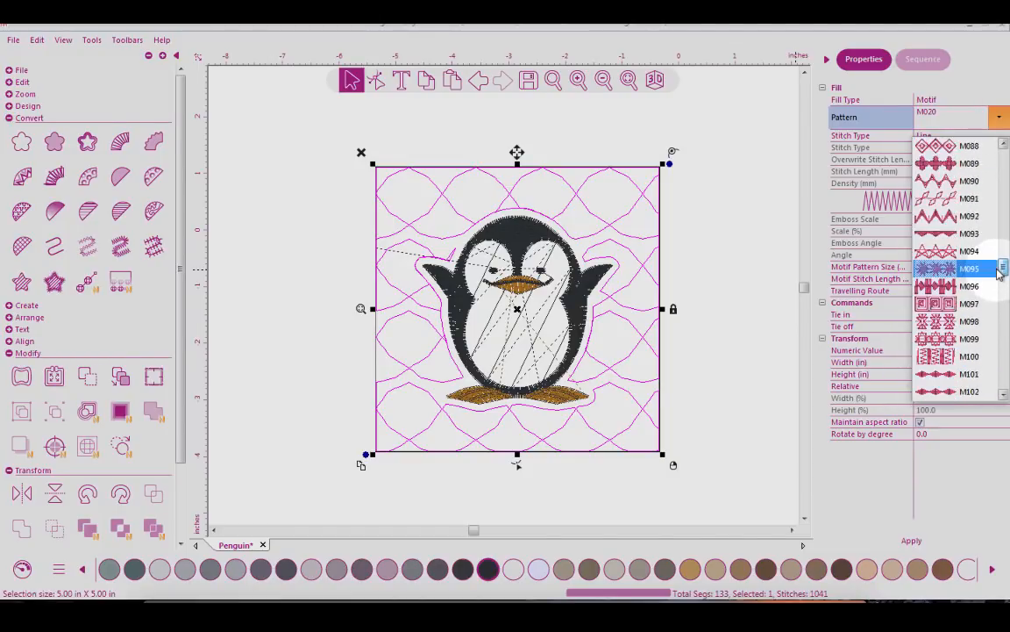
pyautogui.click(937, 304)
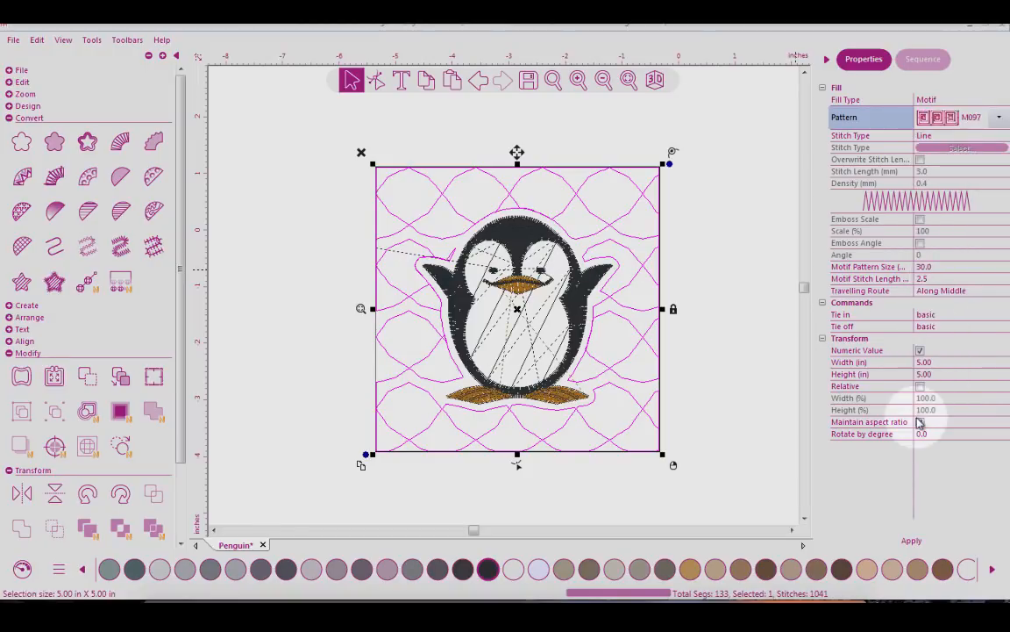
pyautogui.click(919, 422)
pyautogui.click(911, 539)
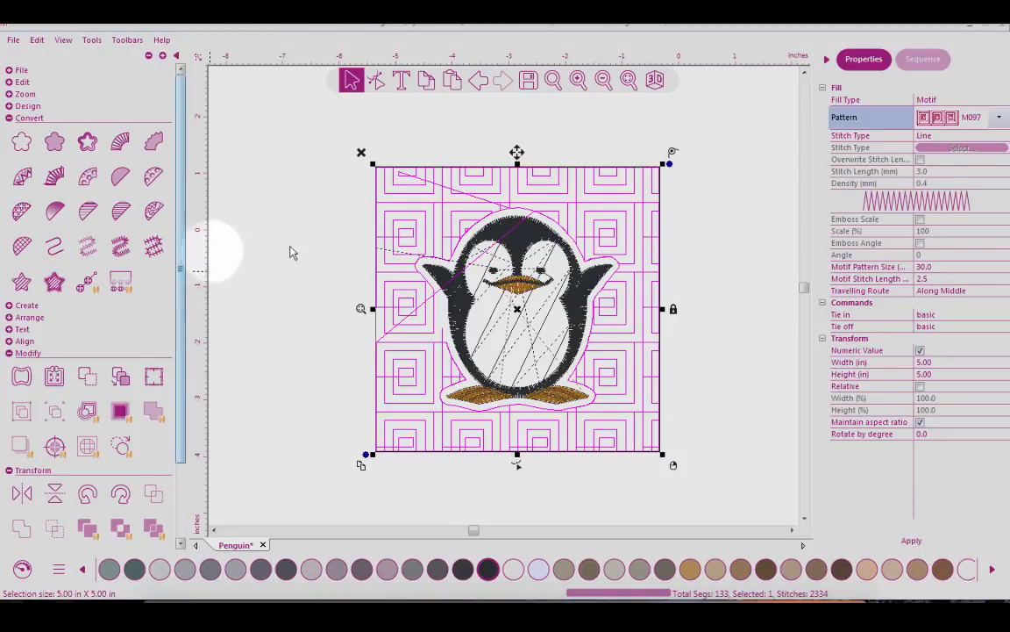
# Step: Expand the 4010 Castle Gray group in the sequence, select its rectangle and convert it to a run stitch
pyautogui.click(918, 67)
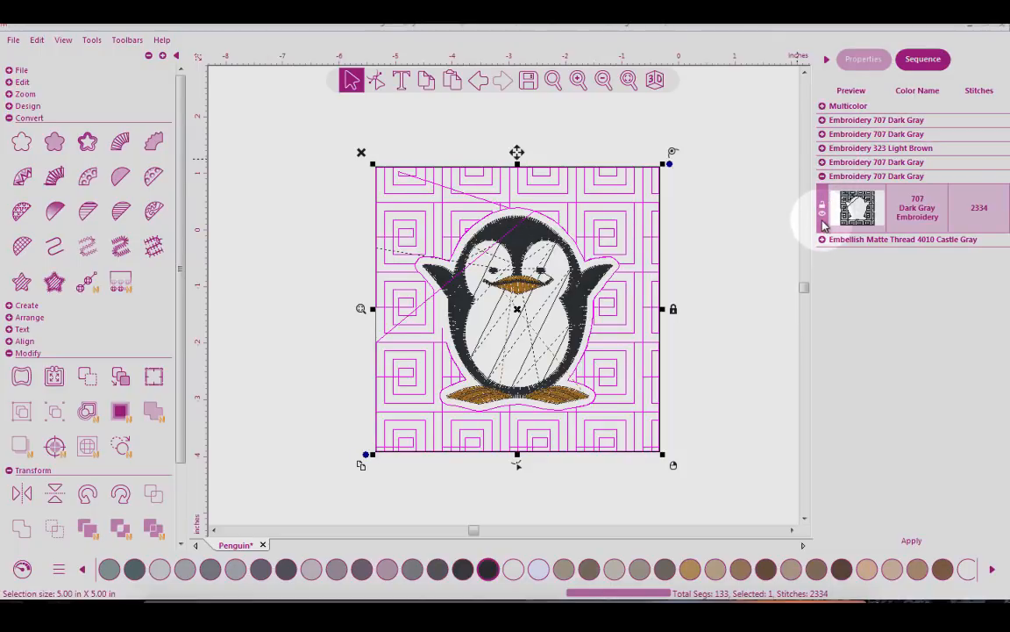
pyautogui.click(822, 239)
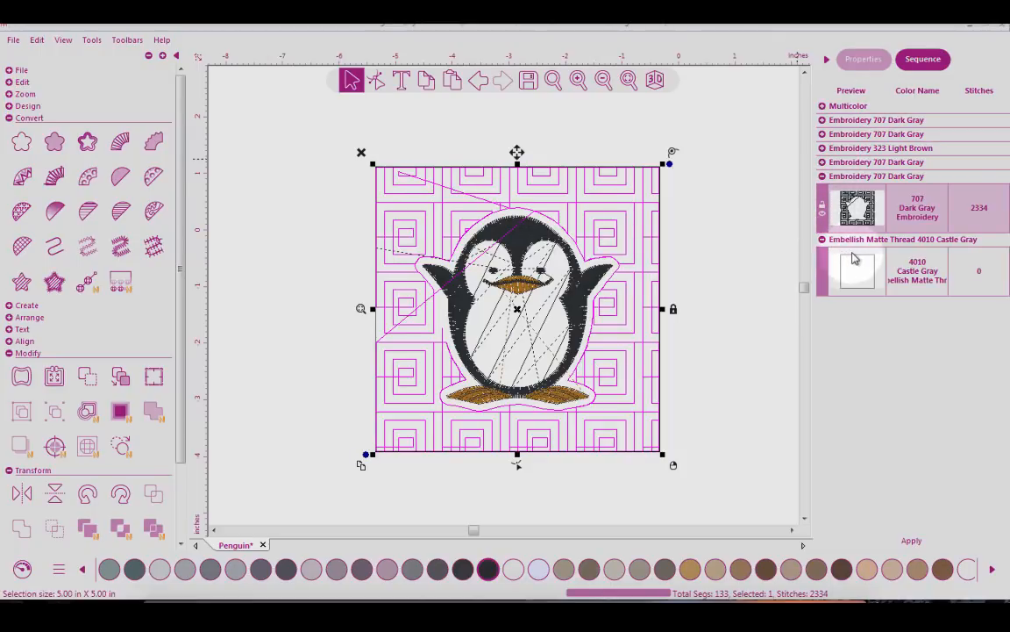
pyautogui.click(855, 259)
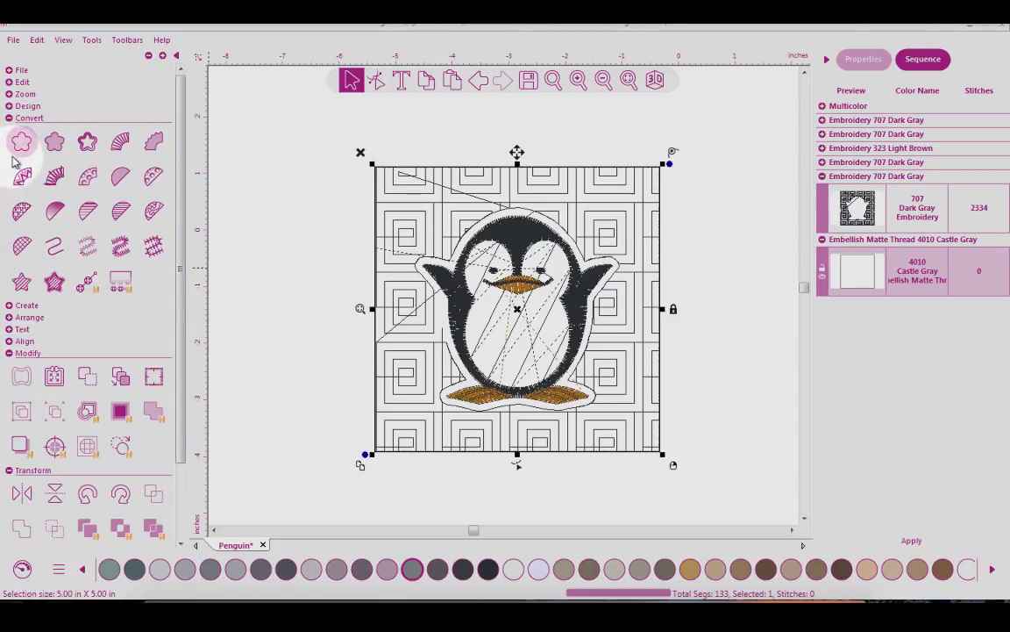
pyautogui.click(53, 252)
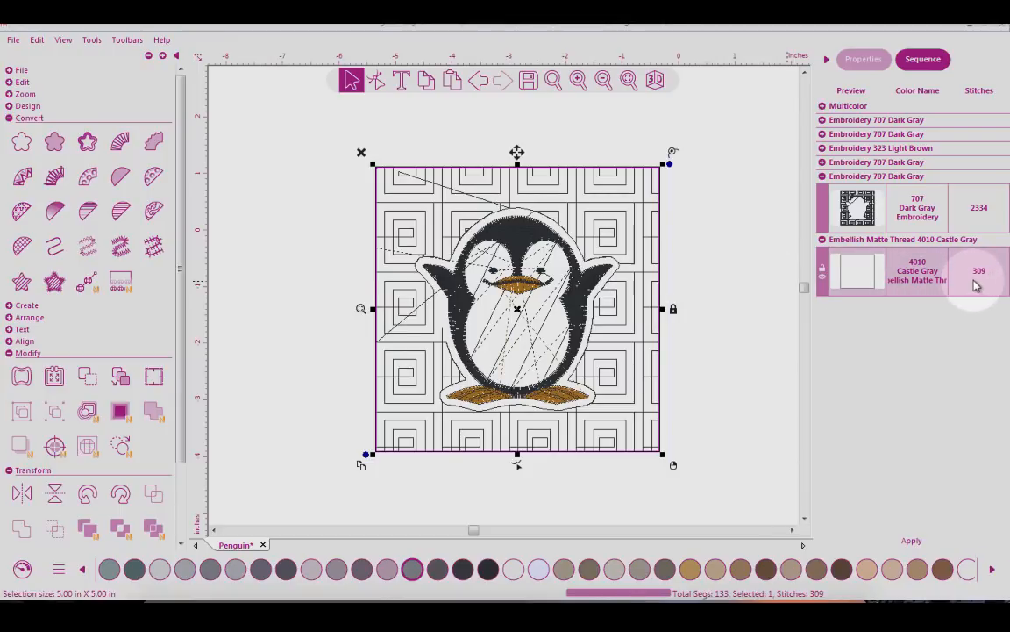
# Step: Select the 707 Dark Gray background shape and try a stipple fill and a horizontal line fill on it
pyautogui.click(918, 224)
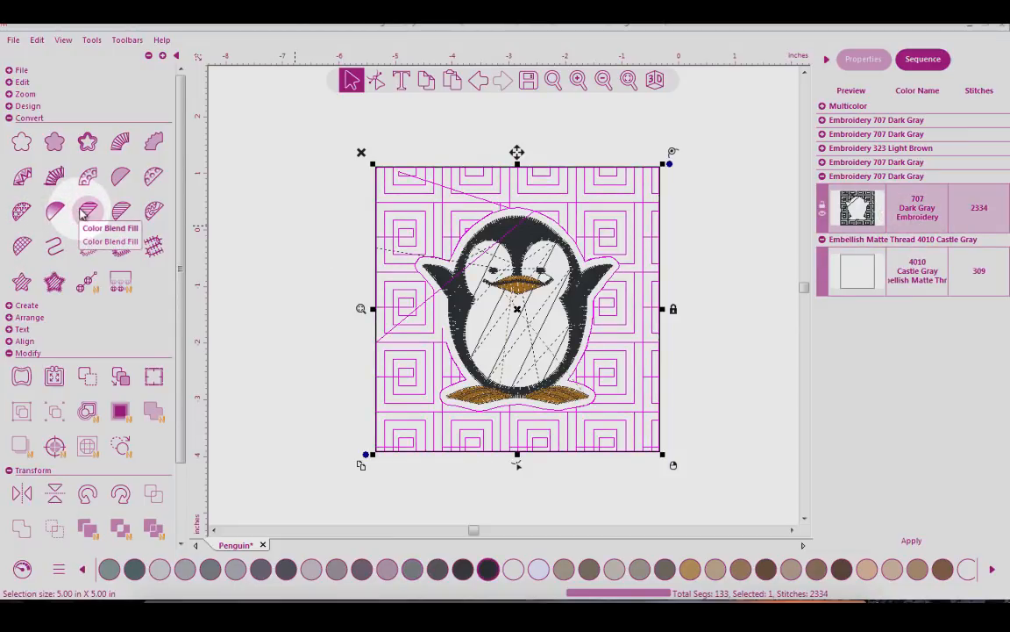
pyautogui.click(149, 211)
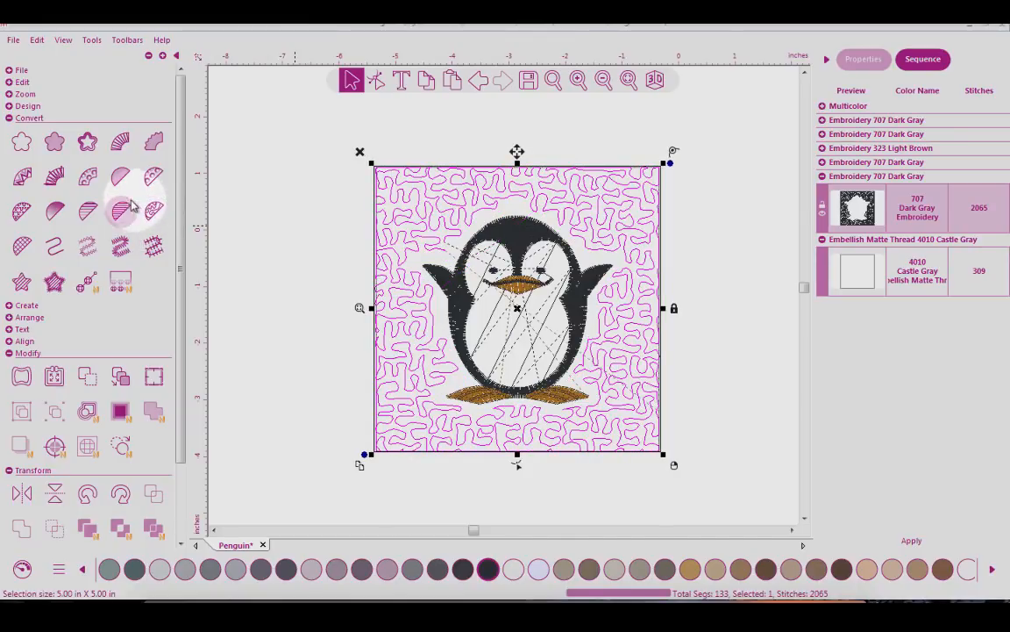
pyautogui.click(121, 213)
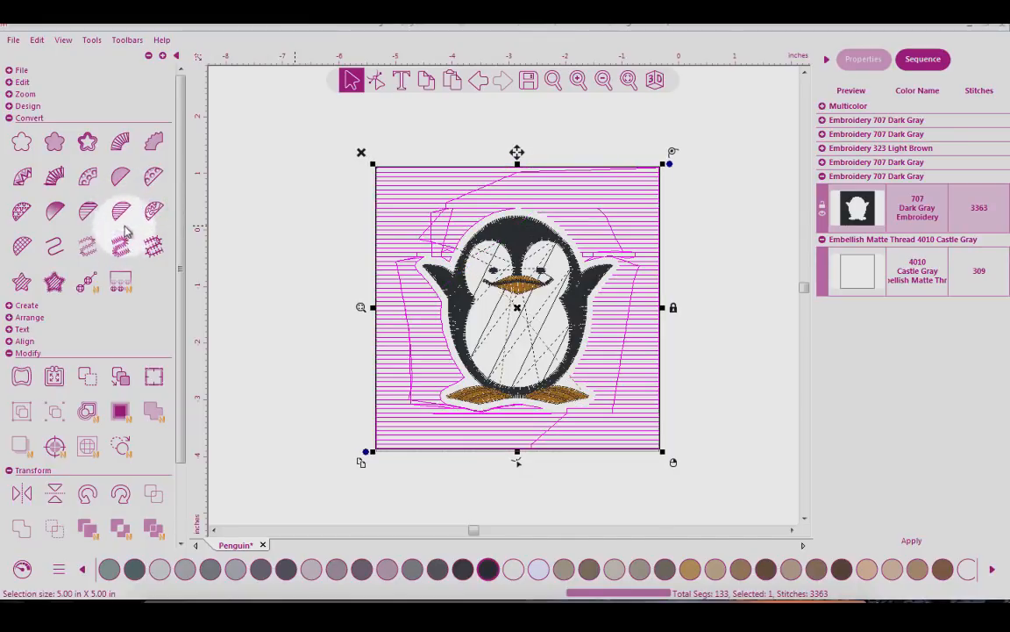
# Step: Convert the penguin's background shape to a gradient fill and deselect it
pyautogui.click(56, 215)
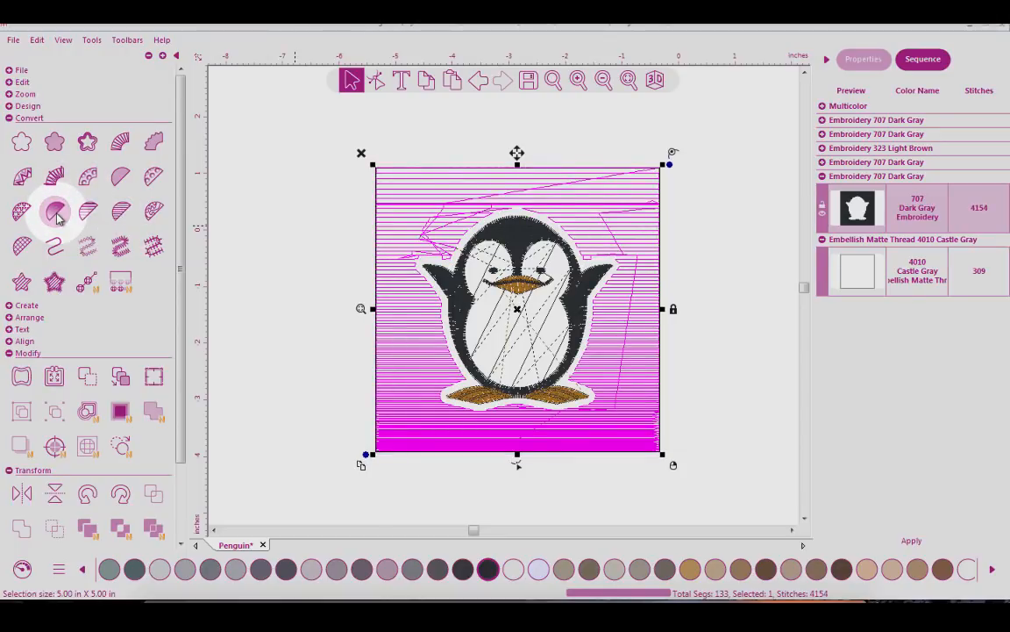
pyautogui.click(526, 130)
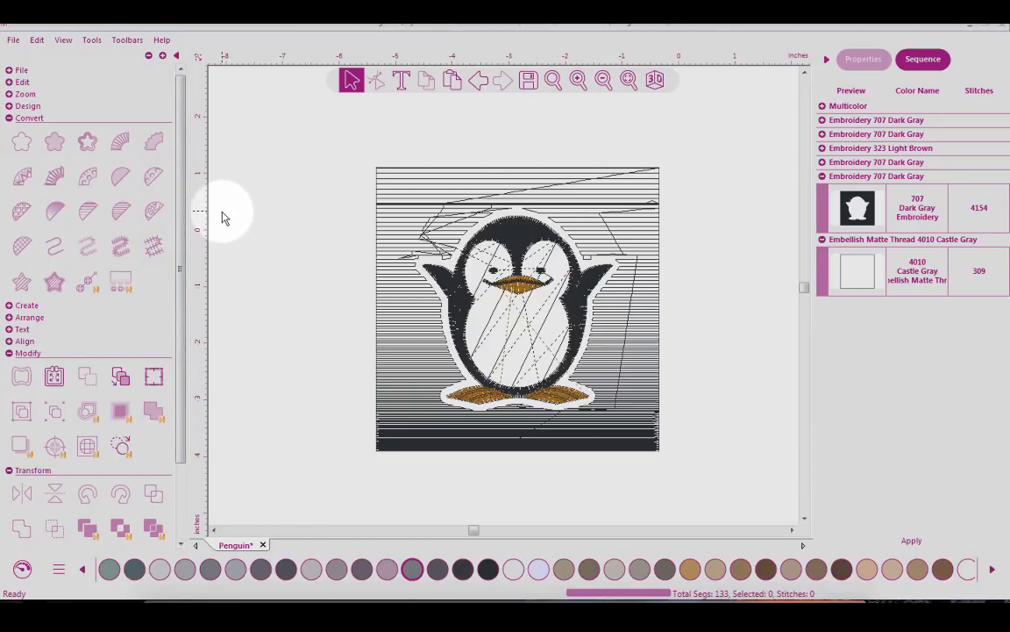
# Step: Create a new blank design and collapse all the tool groups
pyautogui.click(10, 71)
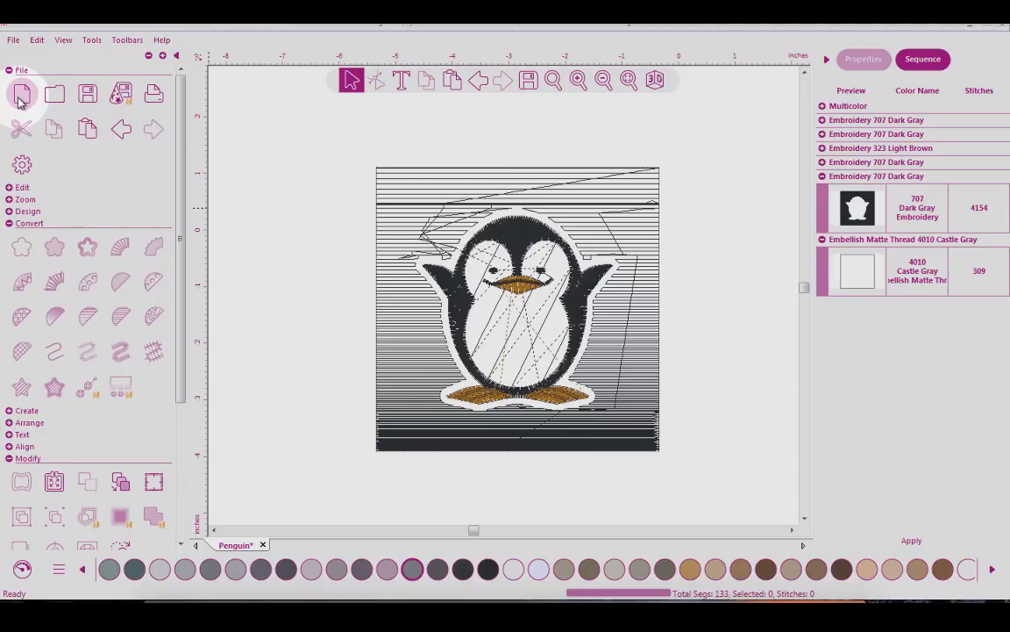
pyautogui.click(22, 97)
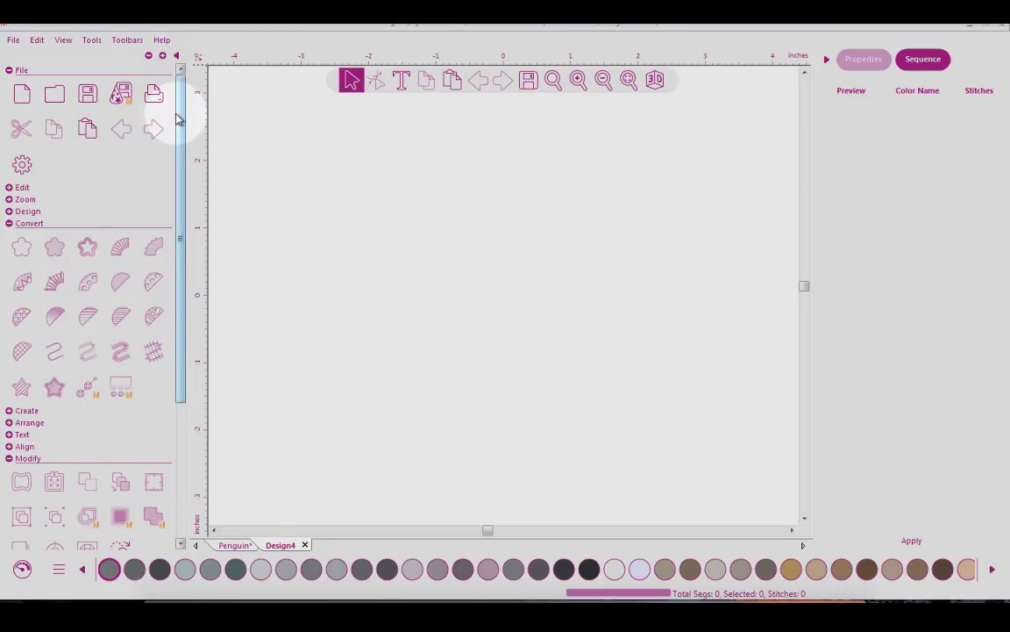
pyautogui.click(148, 56)
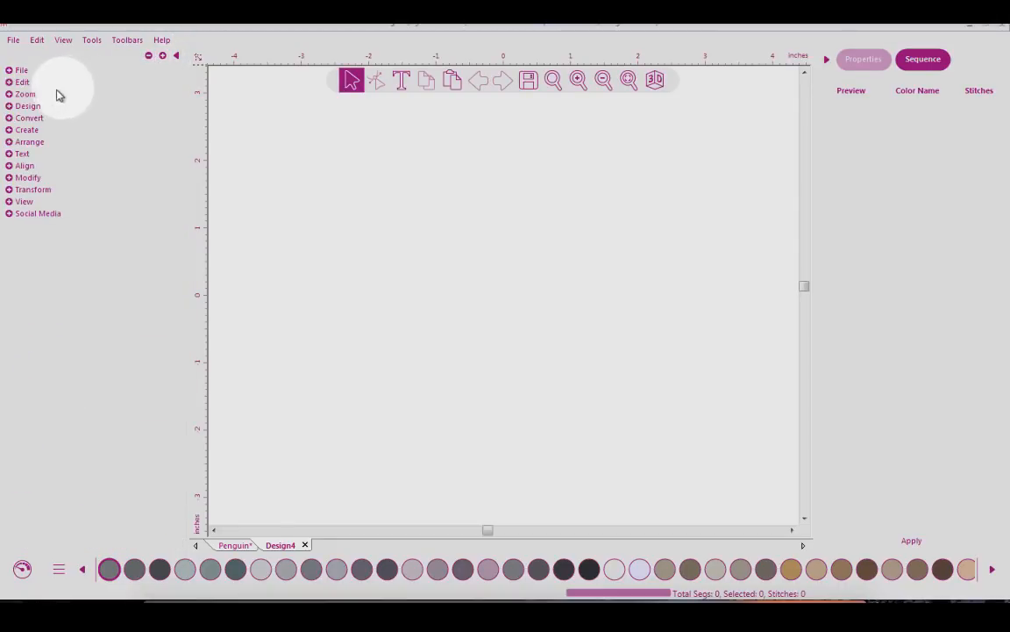
# Step: Expand the Convert and Create tool groups and open the Auto 3d Fabric Texture Tool
pyautogui.click(11, 121)
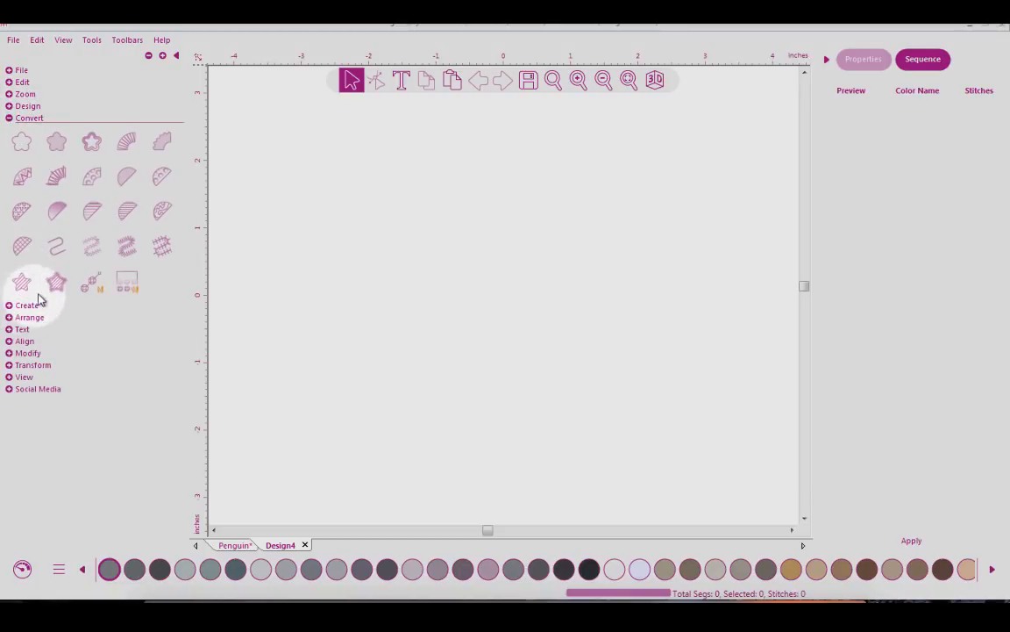
pyautogui.click(10, 305)
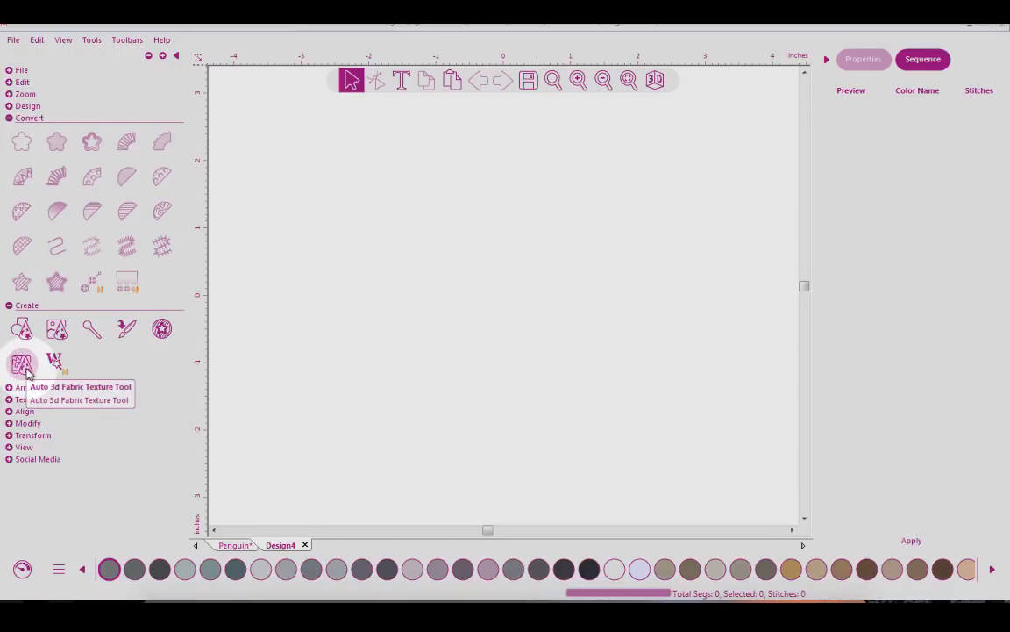
pyautogui.click(22, 365)
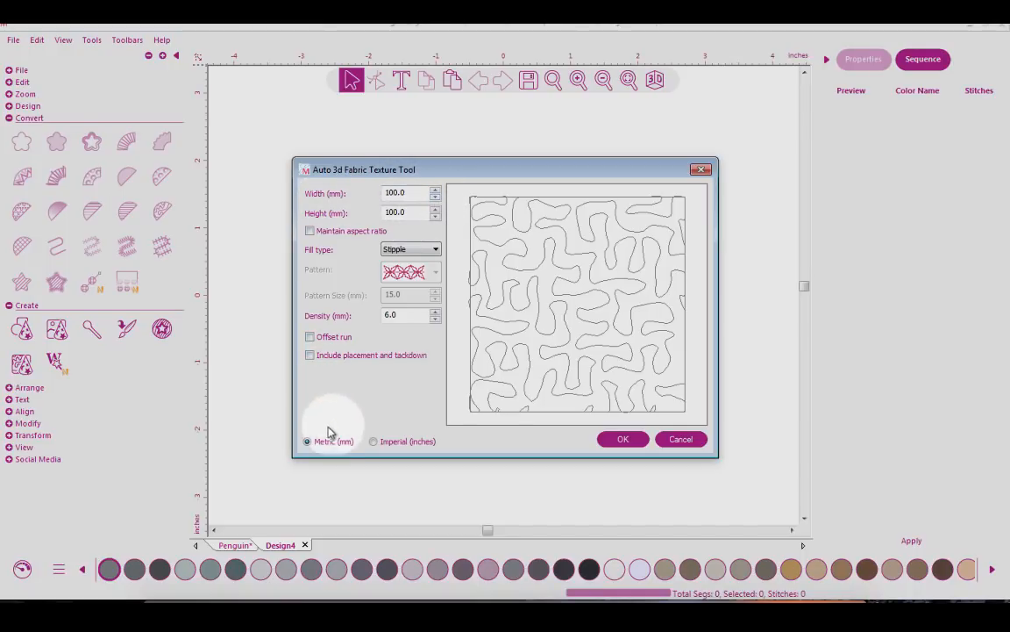
# Step: Switch the fabric texture to imperial units and set its width and height to 8 inches each
pyautogui.click(373, 441)
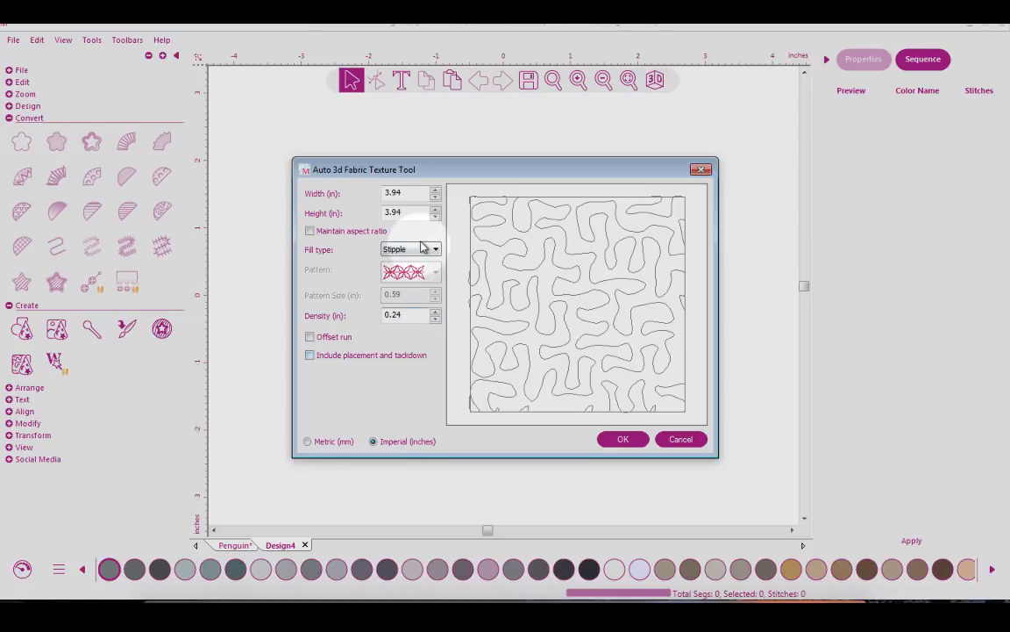
pyautogui.moveTo(412, 193); pyautogui.dragTo(367, 201)
pyautogui.write('8')
pyautogui.press('Tab')
pyautogui.write('8')
pyautogui.press('Tab')
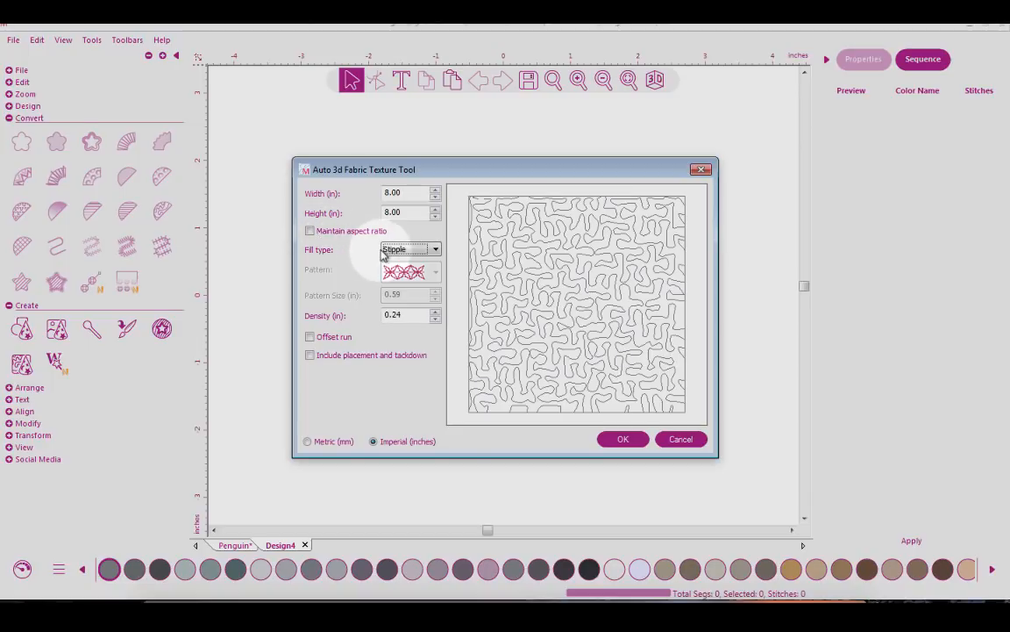
# Step: Set the fabric texture's fill type to Motif
pyautogui.click(439, 251)
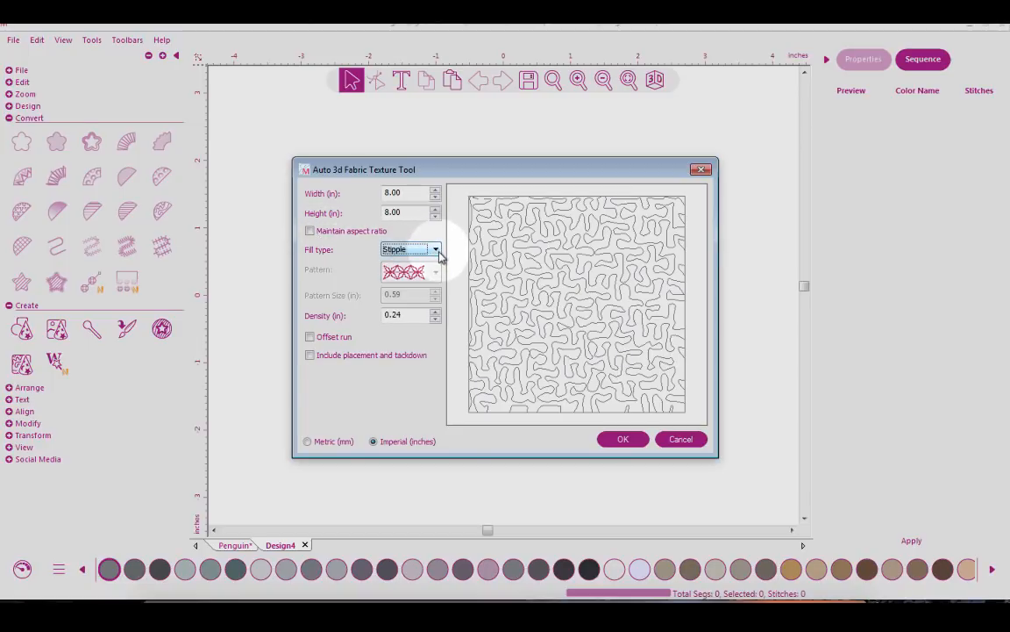
pyautogui.click(437, 253)
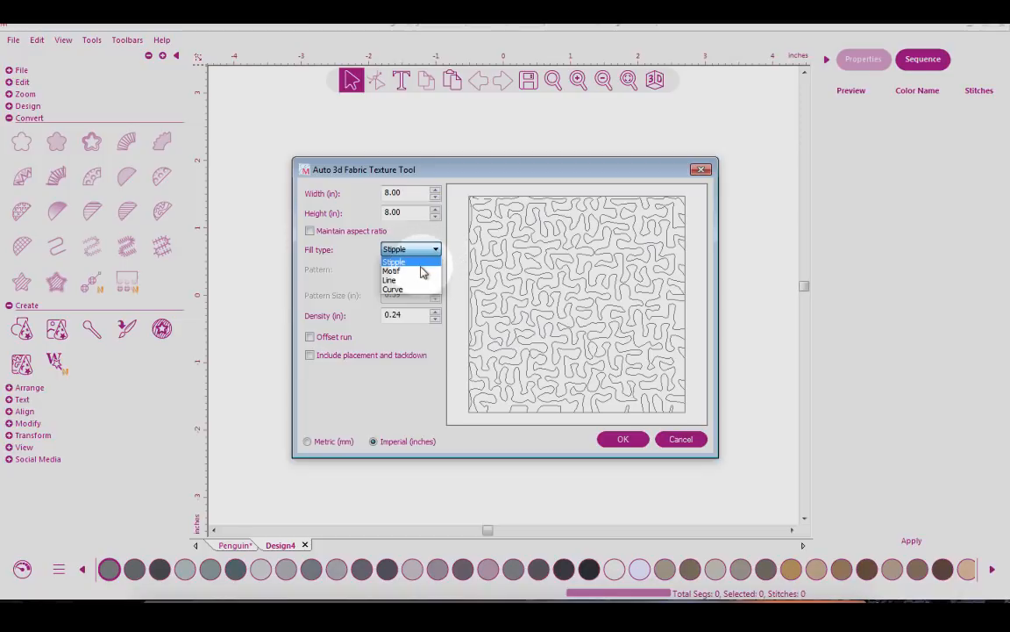
pyautogui.click(419, 270)
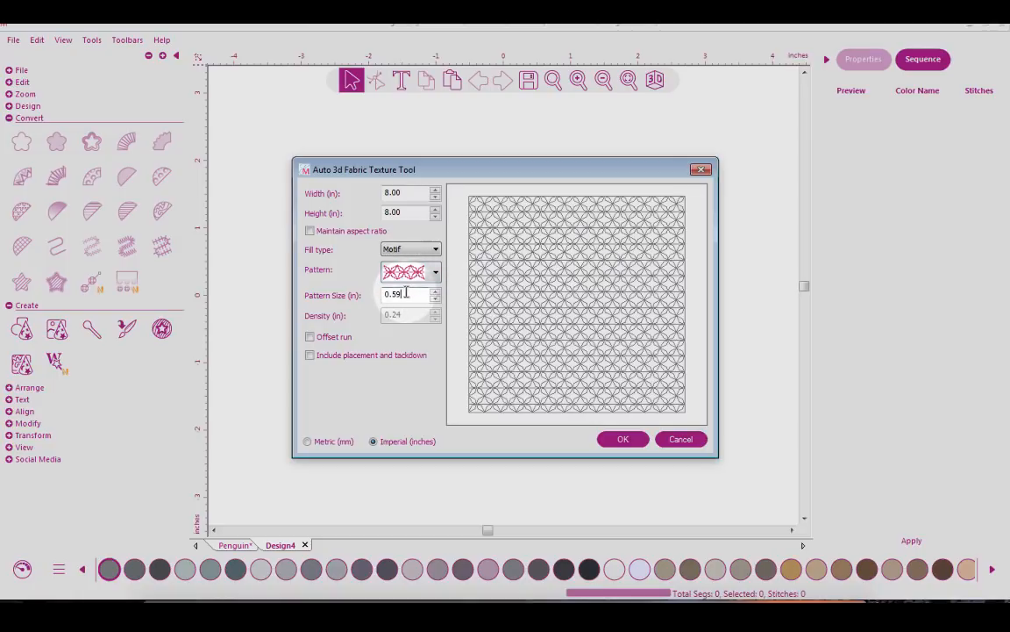
# Step: Try a Pattern Size of 5 inches for the motif texture
pyautogui.moveTo(402, 295); pyautogui.dragTo(373, 294)
pyautogui.write('5')
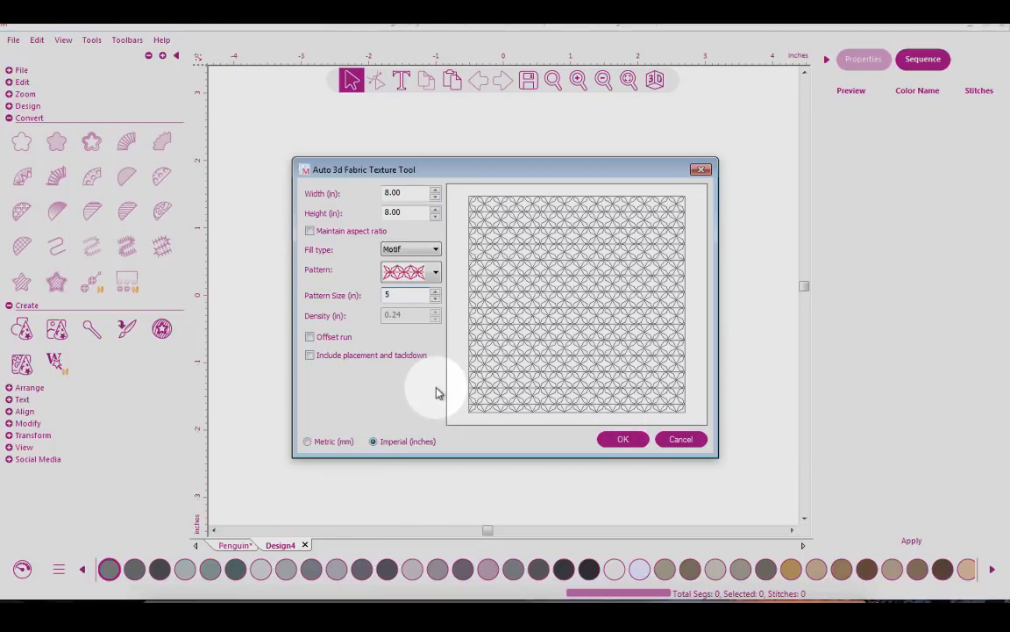
pyautogui.hotkey('shift', 'Tab')
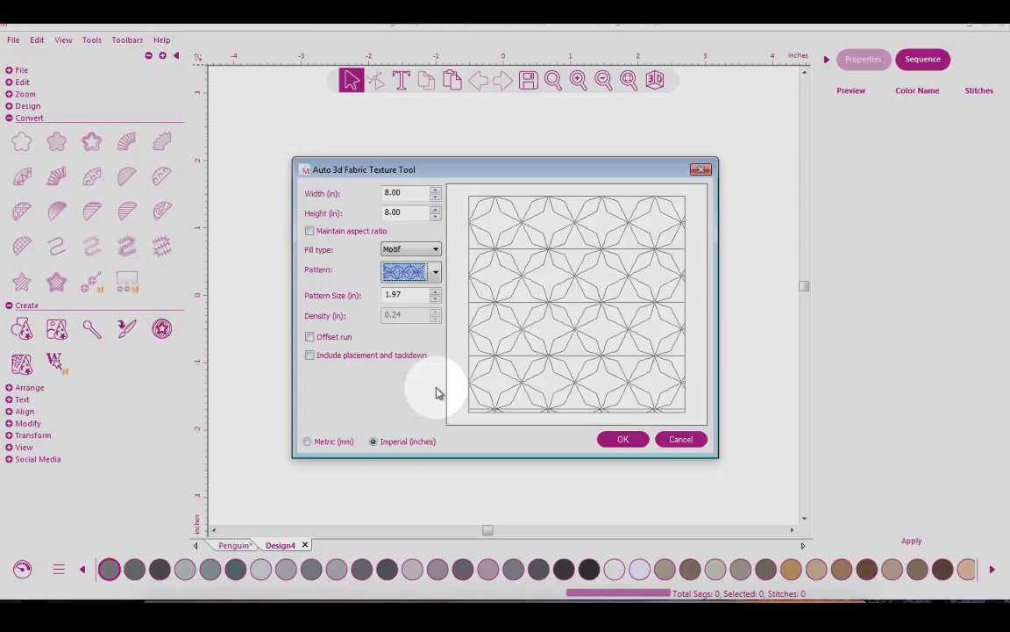
# Step: Set the motif texture's Pattern Size to 1 inch
pyautogui.moveTo(405, 295); pyautogui.dragTo(377, 298)
pyautogui.write('1')
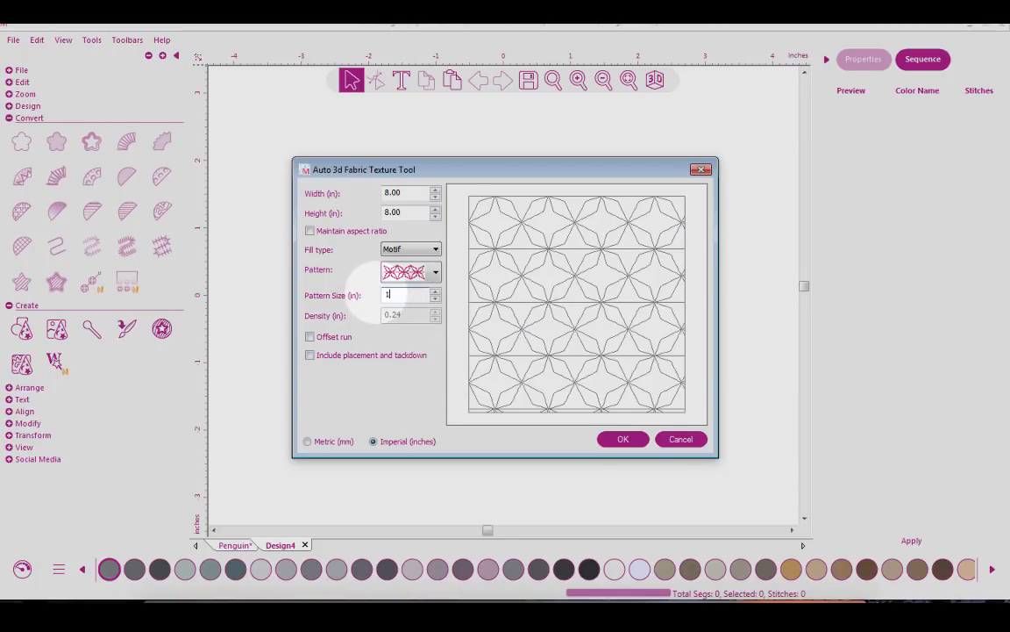
pyautogui.hotkey('shift', 'Tab')
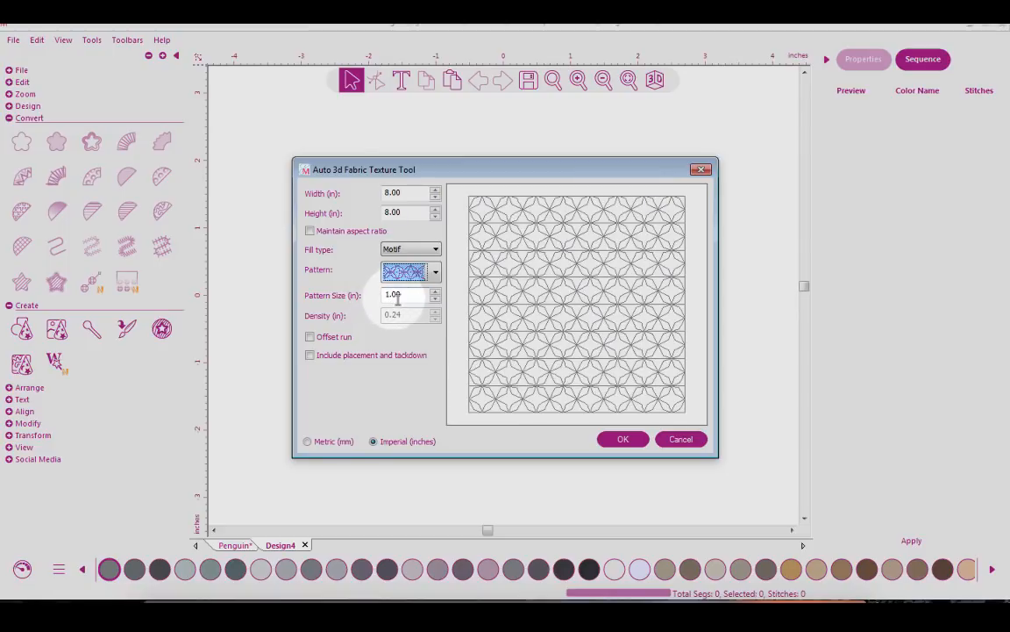
# Step: Keep the Motif fill type and change the motif pattern to the squared octagonal lattice
pyautogui.click(428, 252)
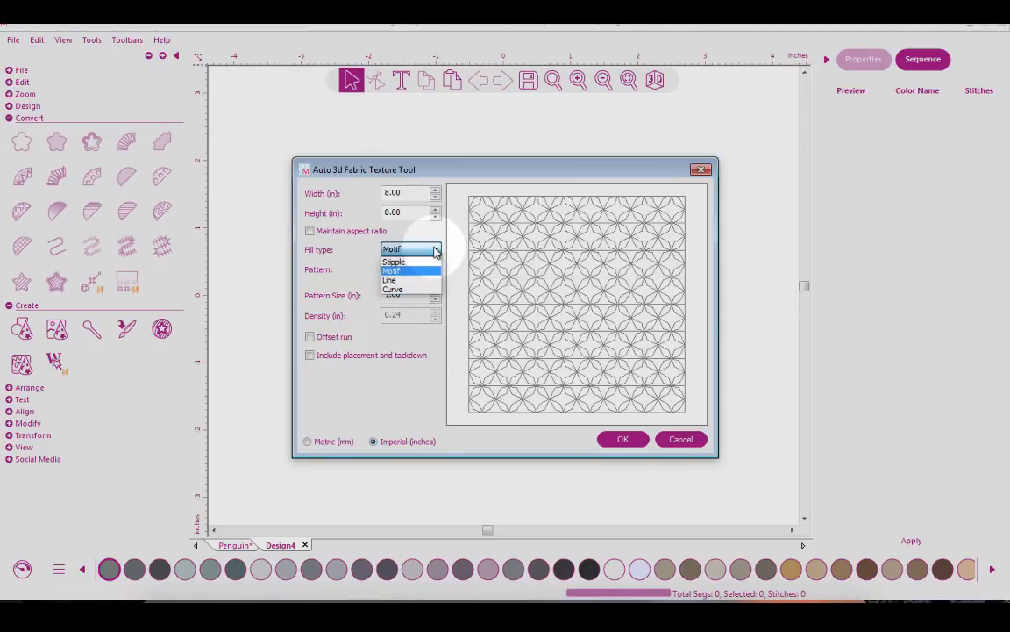
pyautogui.click(416, 272)
pyautogui.click(434, 272)
pyautogui.moveTo(435, 293); pyautogui.dragTo(438, 377)
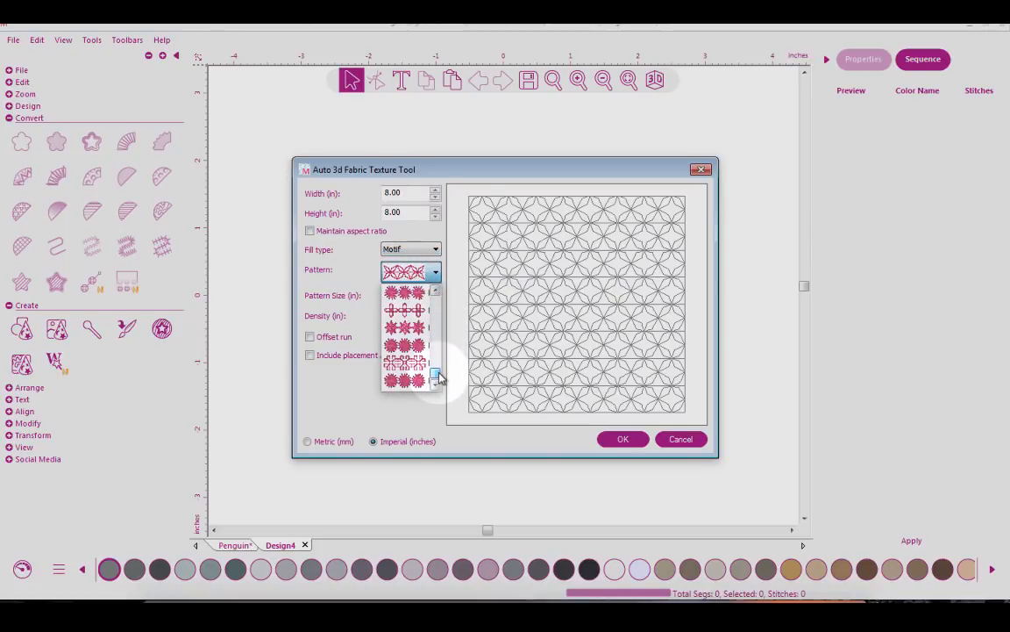
pyautogui.click(406, 362)
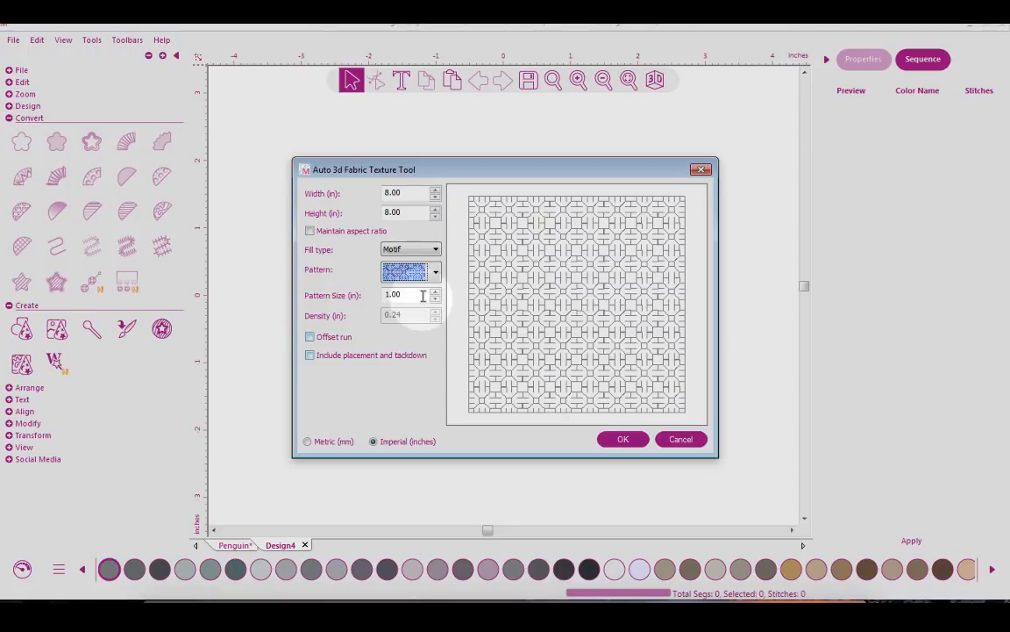
# Step: Try a Pattern Size of 4 inches for the octagonal lattice motif
pyautogui.moveTo(415, 294); pyautogui.dragTo(350, 293)
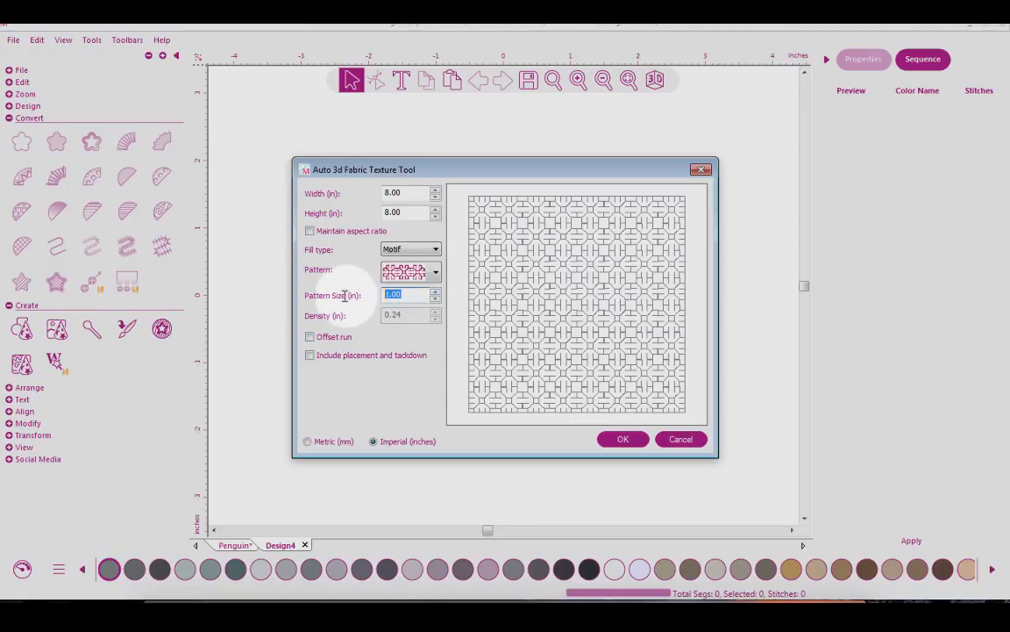
pyautogui.write('4')
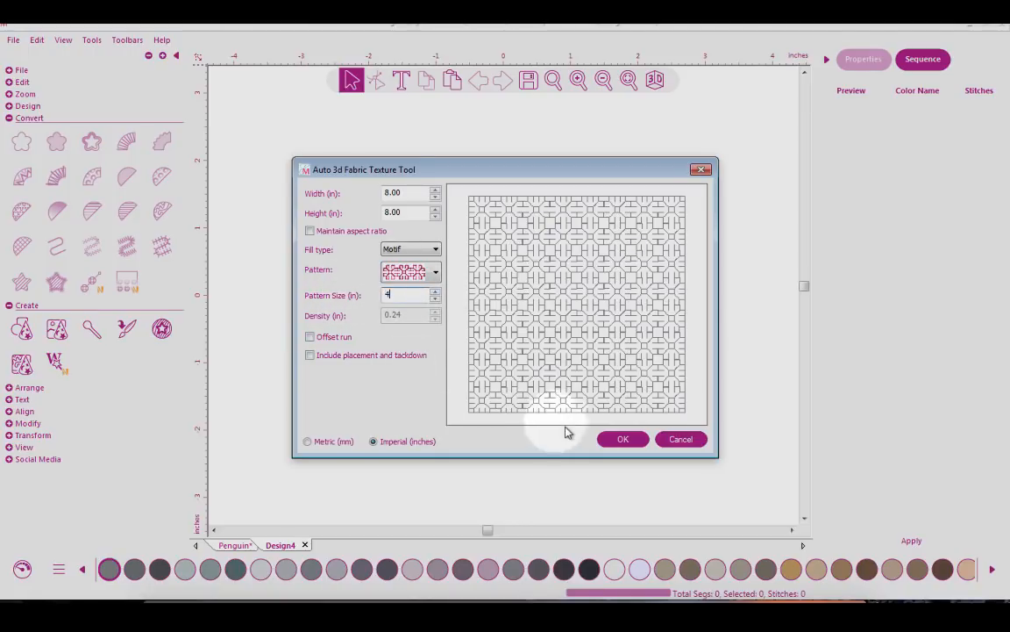
pyautogui.press('Tab')
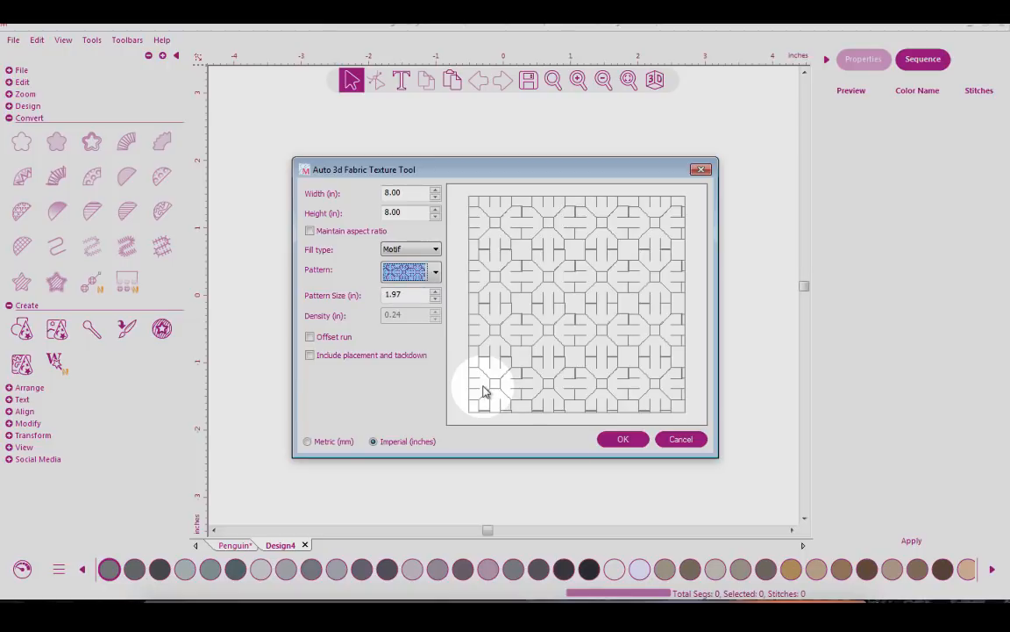
# Step: Change the motif texture's pattern to the pointed starburst flower
pyautogui.click(435, 250)
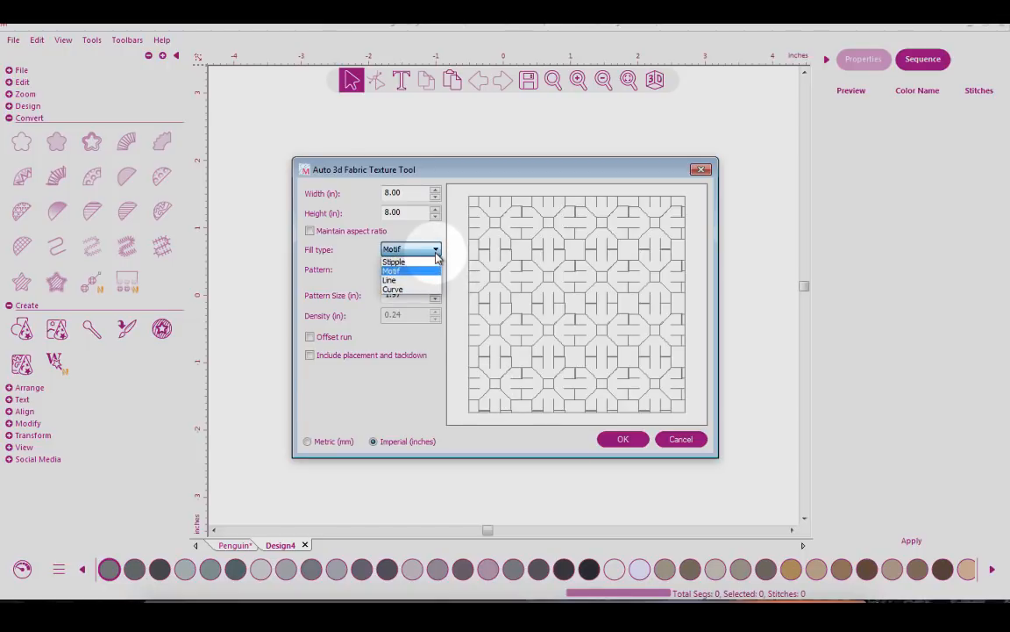
pyautogui.click(424, 335)
pyautogui.click(436, 273)
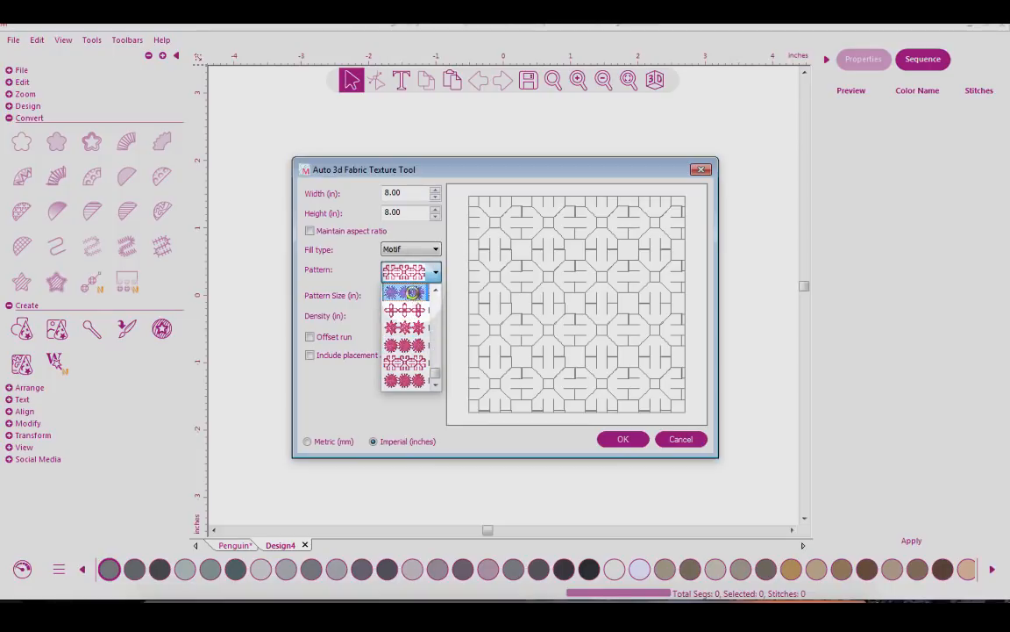
pyautogui.click(412, 292)
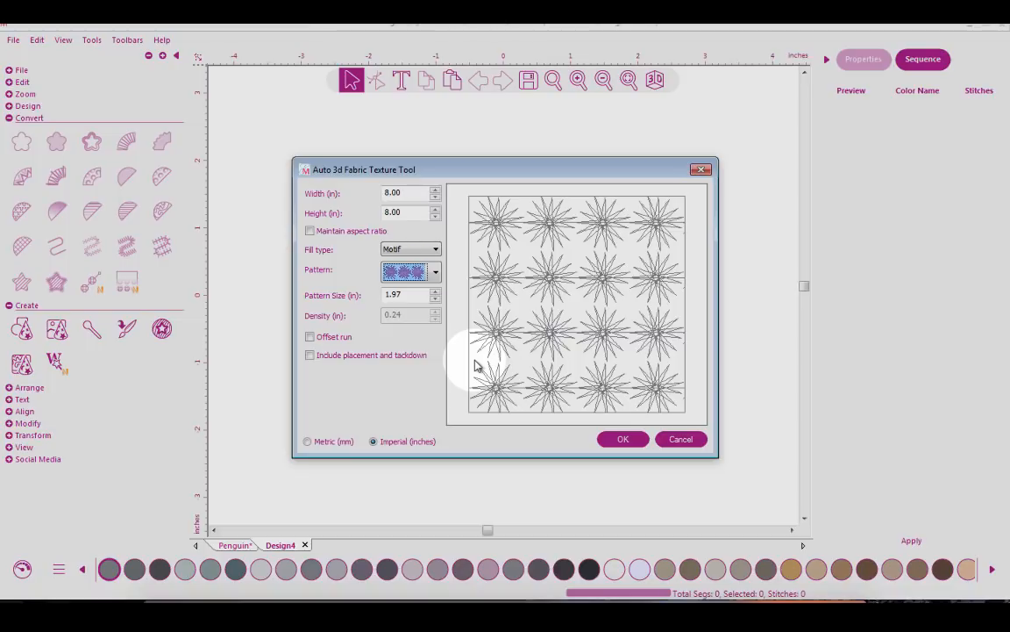
# Step: Switch the fabric texture's fill type to Line and try a Density of 1.57 inches
pyautogui.click(436, 250)
pyautogui.click(395, 279)
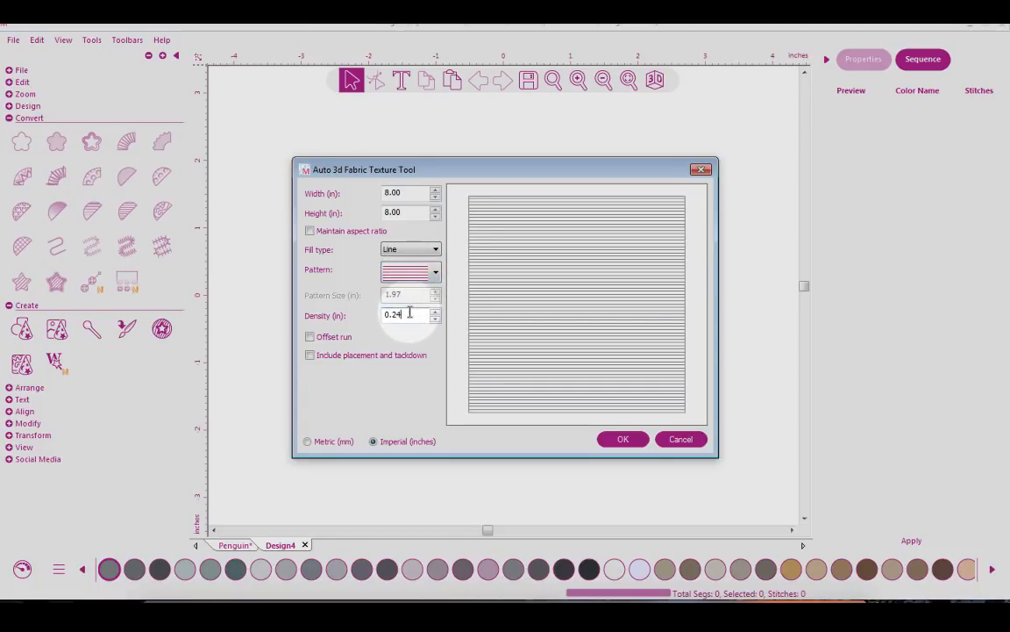
pyautogui.moveTo(408, 314); pyautogui.dragTo(372, 315)
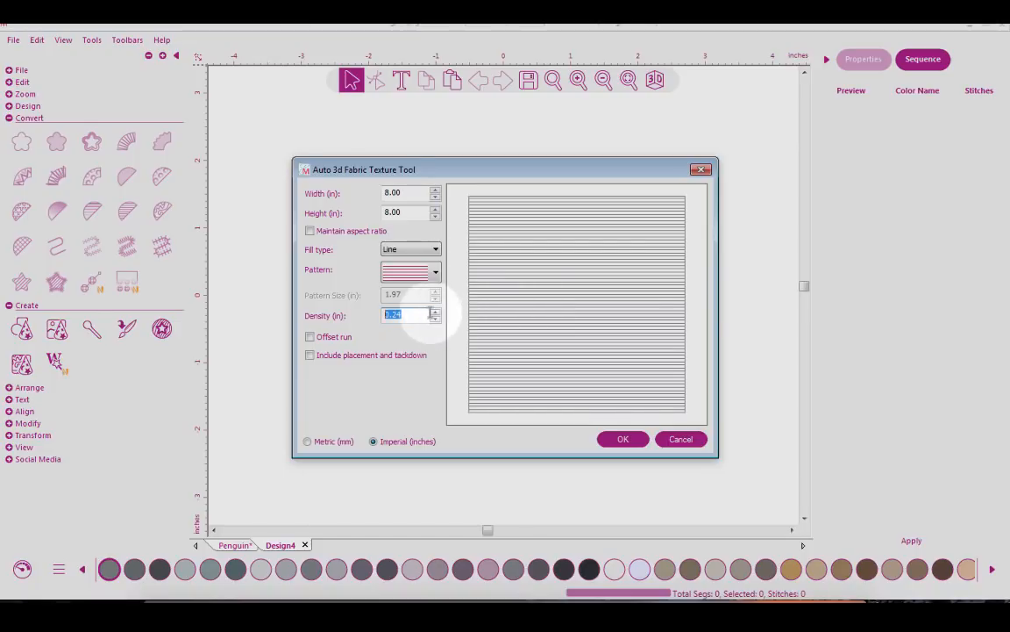
pyautogui.write('57')
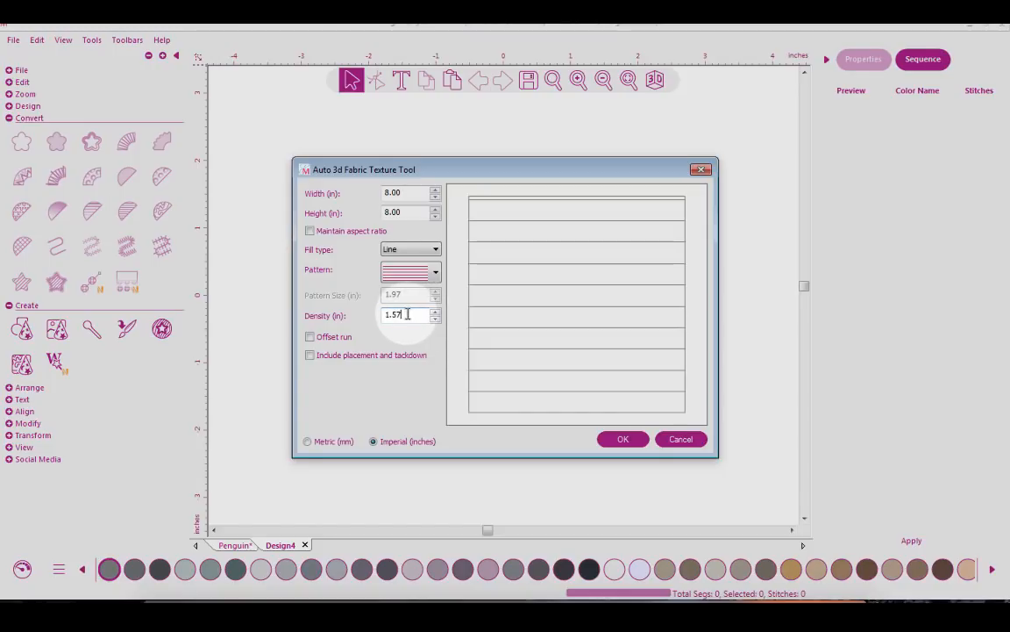
# Step: Set the line texture's Density to 0.5 inches and choose the downward-sloping diagonal line pattern
pyautogui.moveTo(406, 313); pyautogui.dragTo(379, 319)
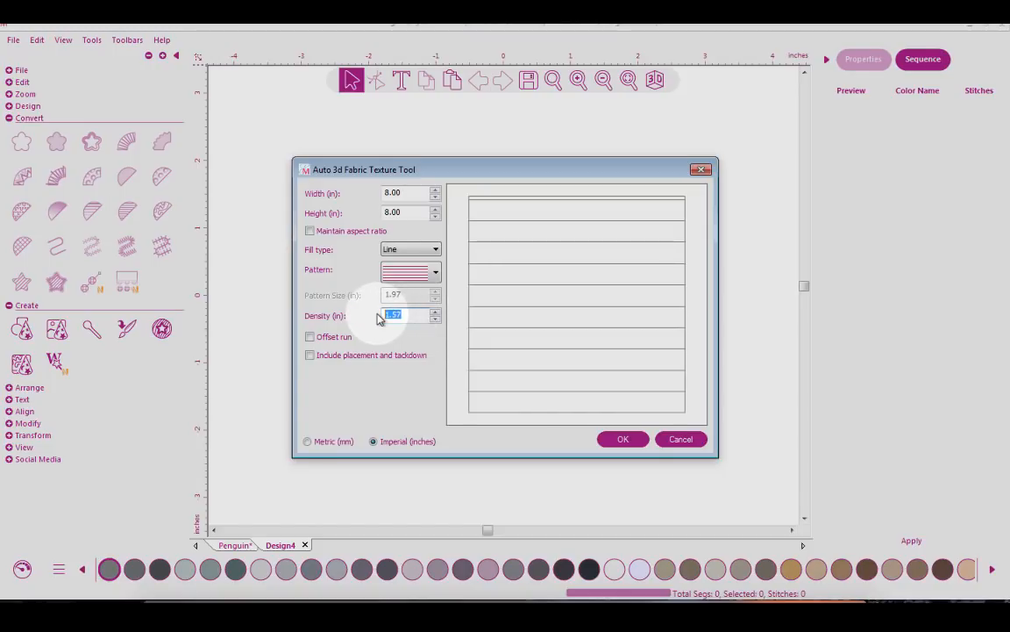
pyautogui.write('0.5')
pyautogui.click(436, 275)
pyautogui.click(430, 314)
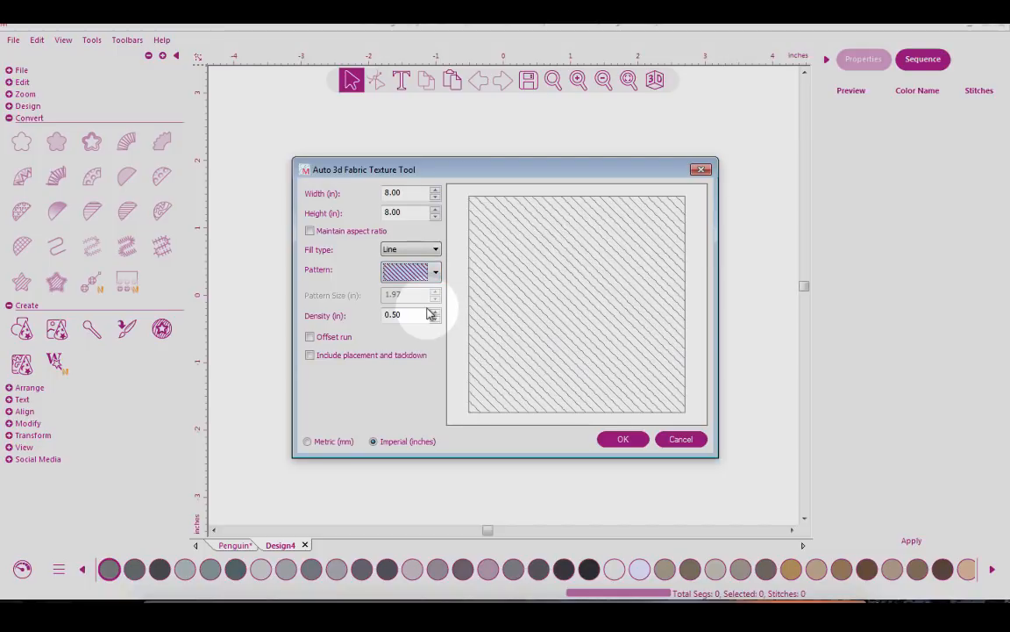
# Step: Preview the vertical, upward-sloping diagonal and square grid line patterns in turn
pyautogui.click(436, 273)
pyautogui.click(419, 330)
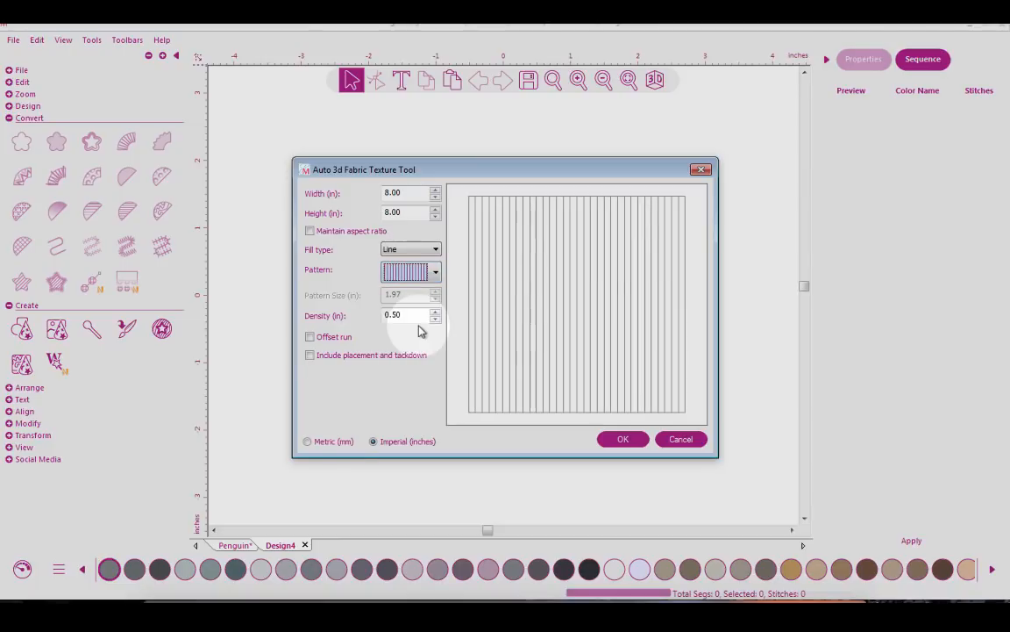
pyautogui.click(435, 273)
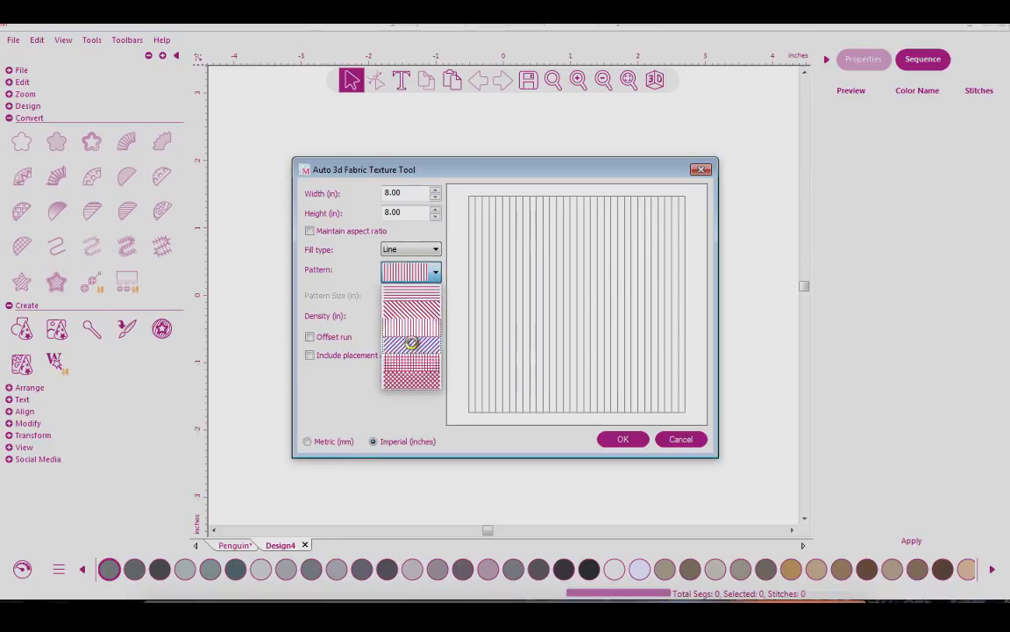
pyautogui.click(411, 343)
pyautogui.click(435, 274)
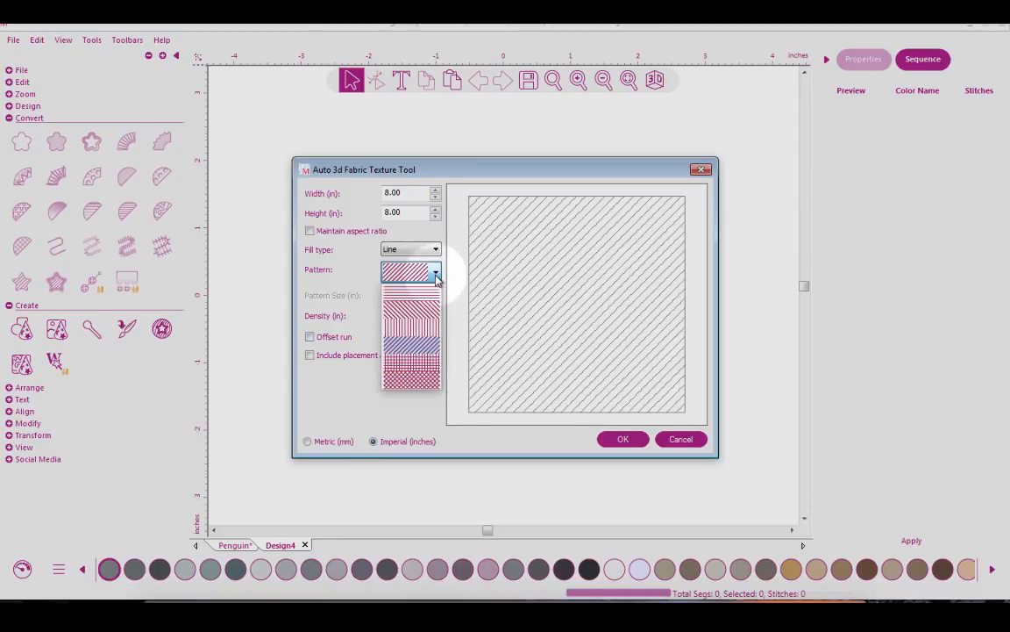
pyautogui.click(424, 376)
# Step: Set the line texture's Density to 1 inch and choose the diagonal crosshatch pattern
pyautogui.moveTo(418, 315); pyautogui.dragTo(357, 314)
pyautogui.write('1')
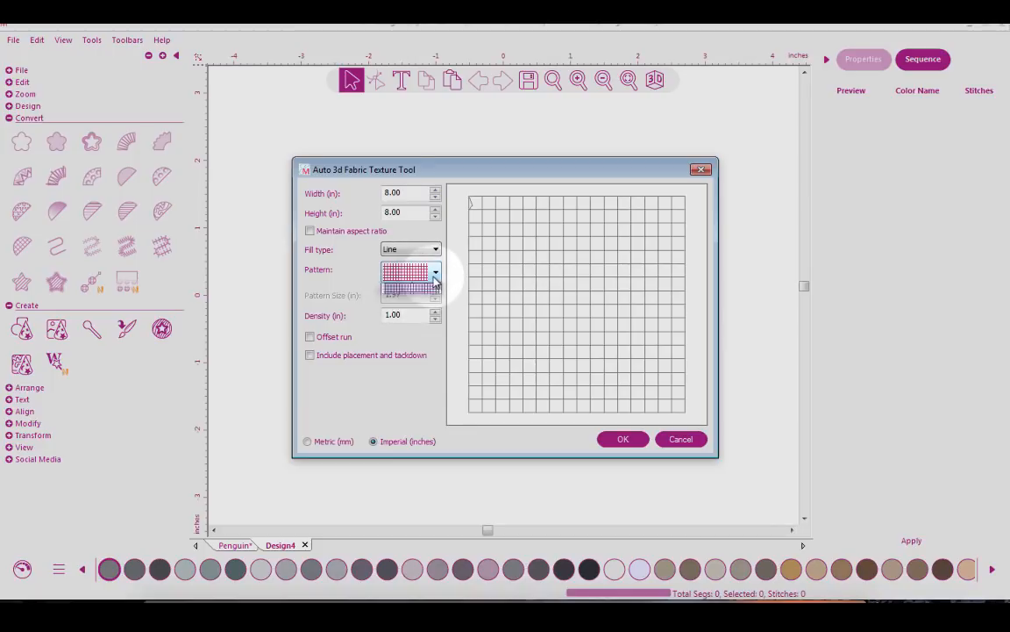
pyautogui.click(434, 273)
pyautogui.click(413, 386)
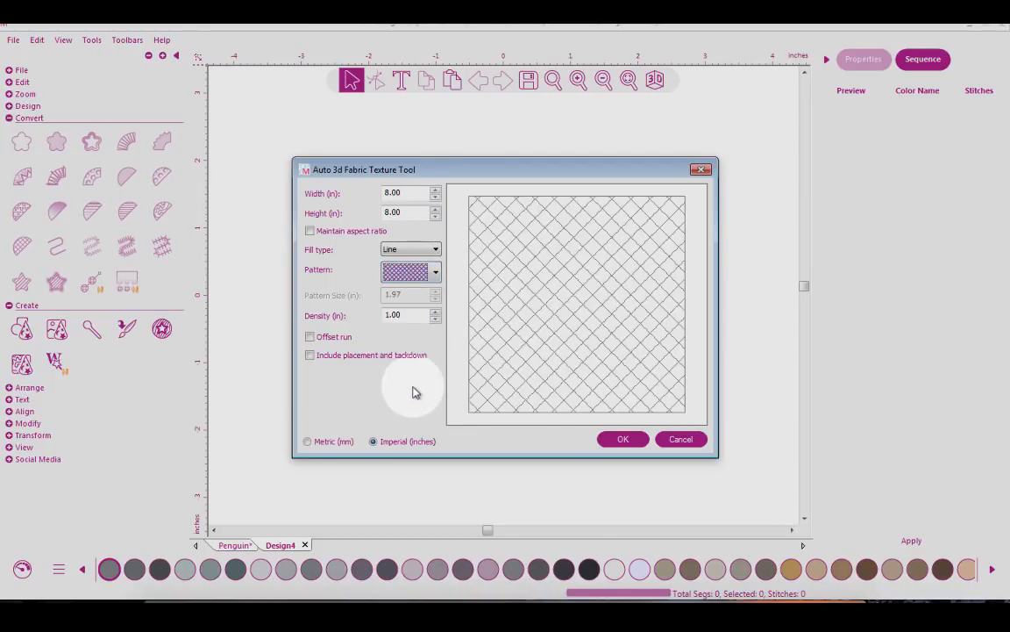
# Step: Set the texture's Density to 1.57 inches and switch its fill type to Curve
pyautogui.moveTo(405, 320); pyautogui.dragTo(349, 321)
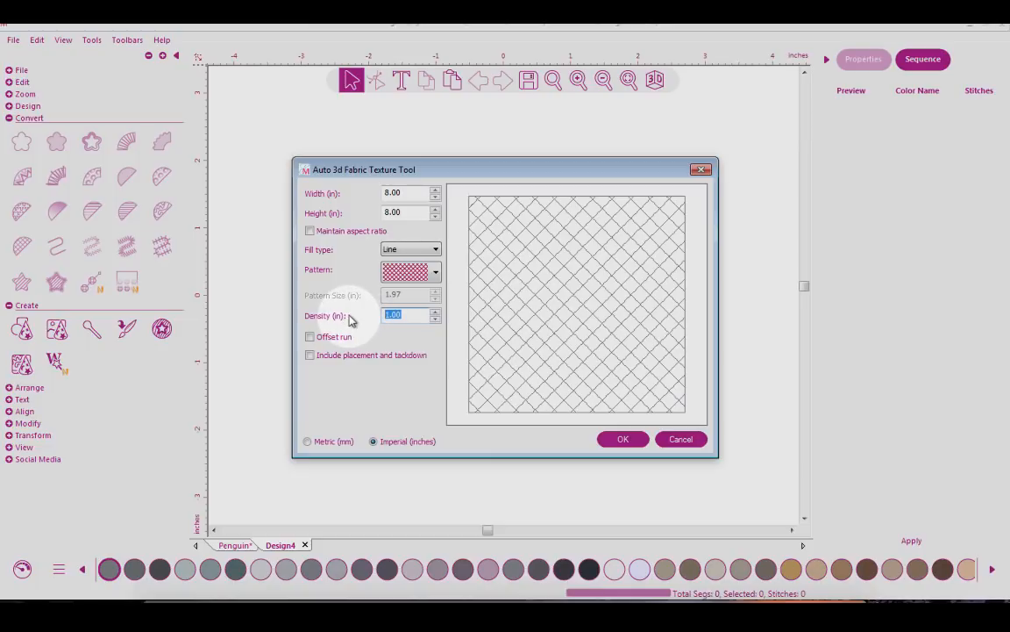
pyautogui.write('1.57')
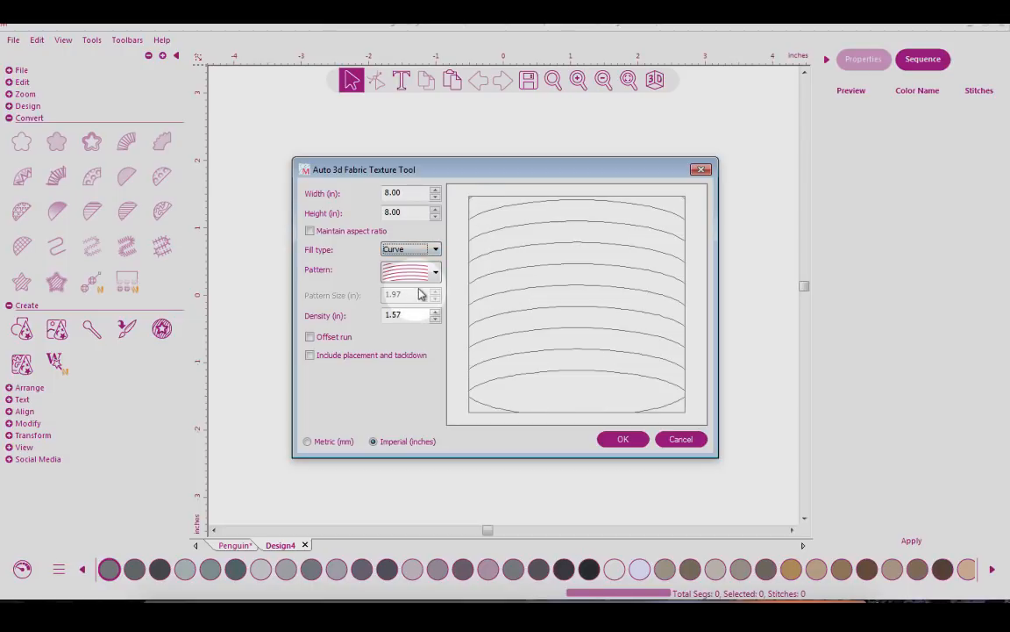
# Step: Preview the arched curve patterns running diagonally downward, vertically and diagonally upward
pyautogui.click(435, 276)
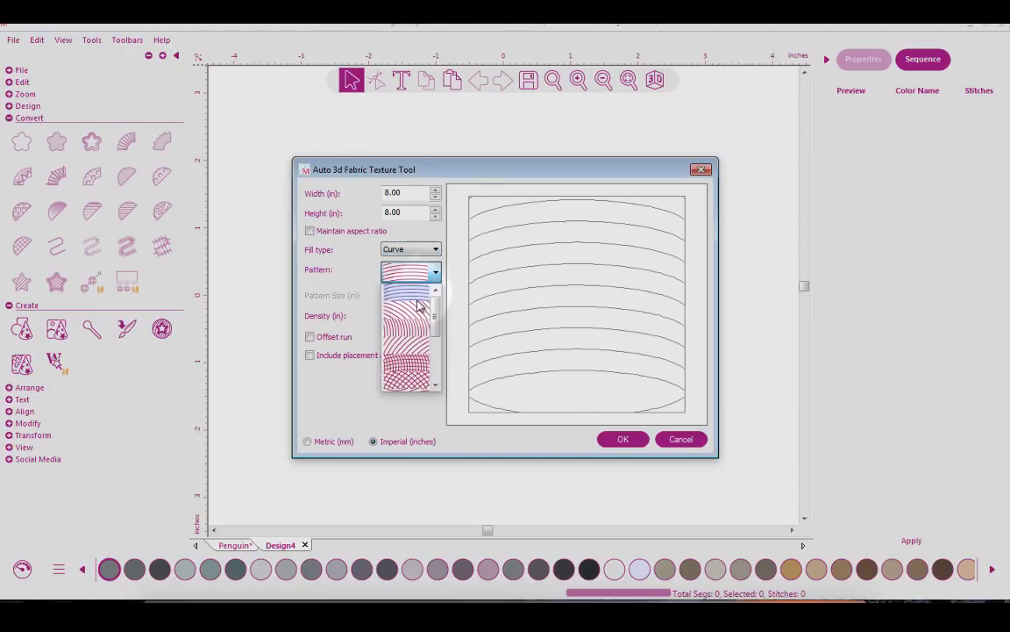
pyautogui.click(421, 312)
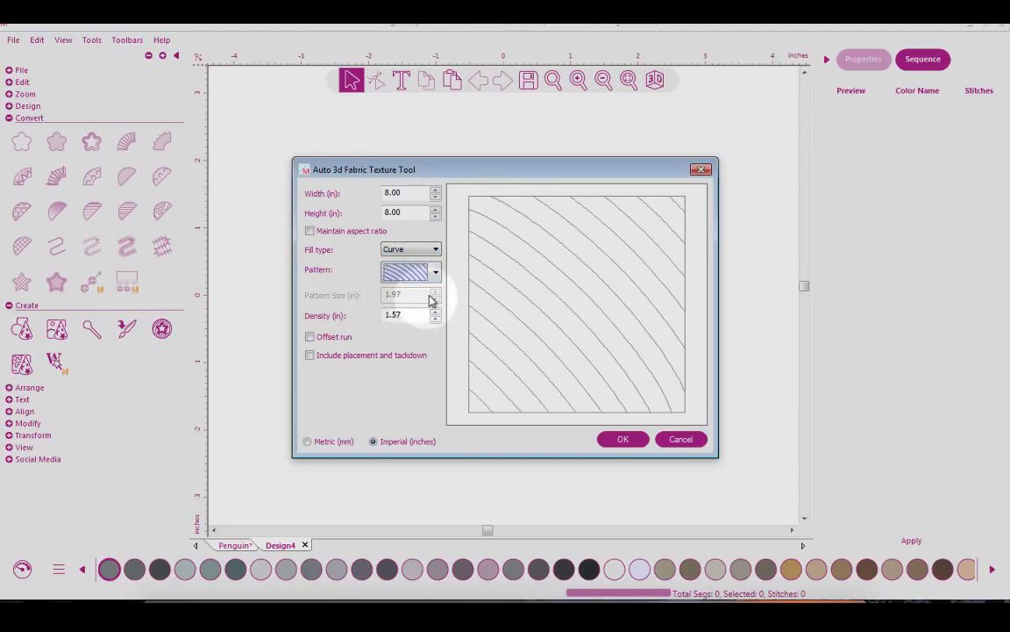
pyautogui.click(436, 276)
pyautogui.click(420, 314)
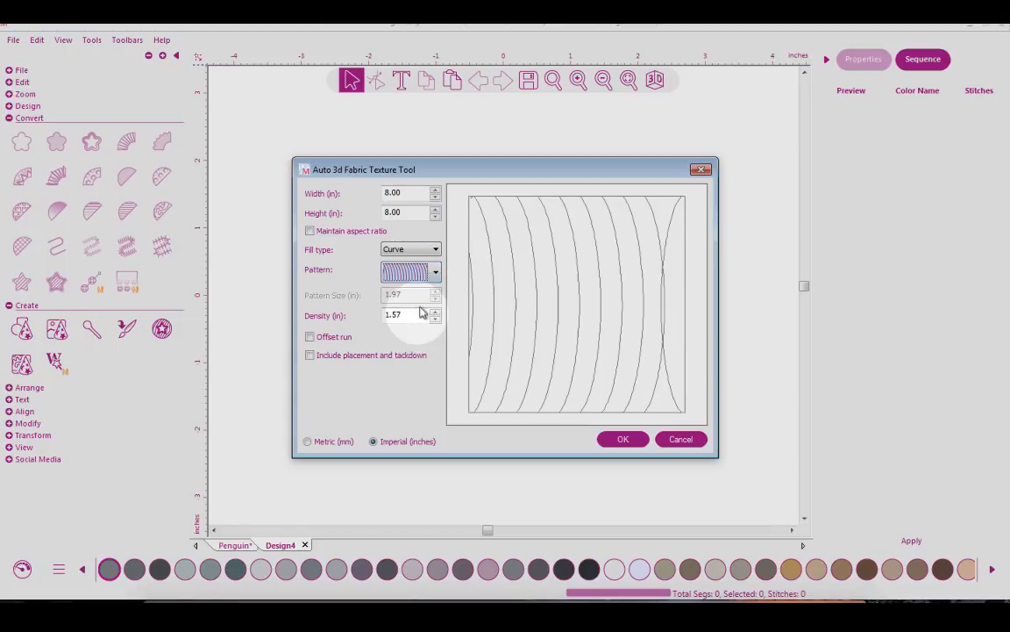
pyautogui.click(436, 275)
pyautogui.click(422, 312)
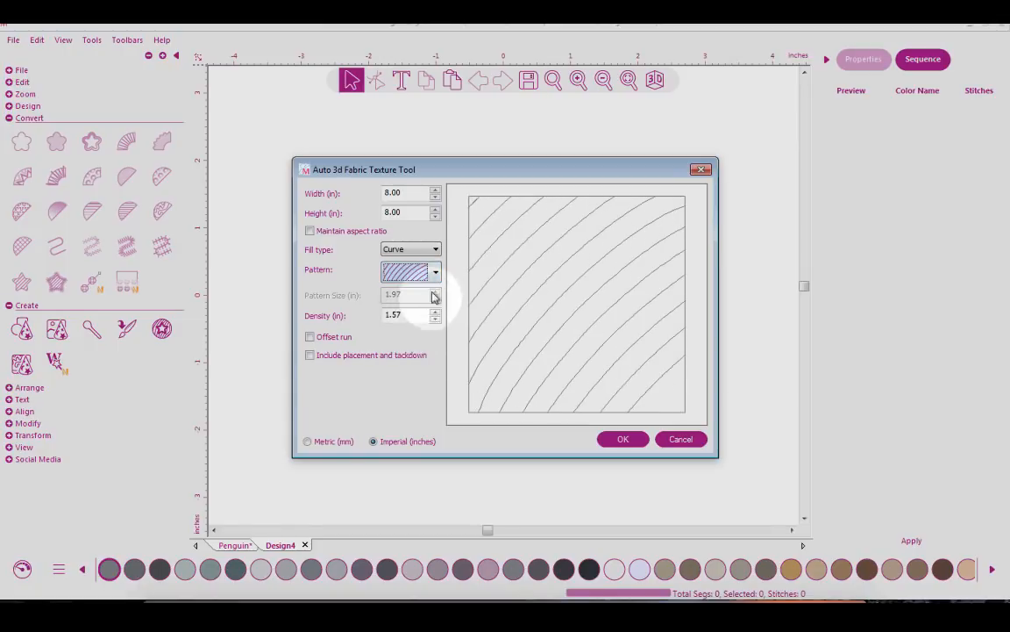
# Step: Preview the arched grid and arched diagonal crosshatch curve patterns
pyautogui.click(436, 276)
pyautogui.click(425, 307)
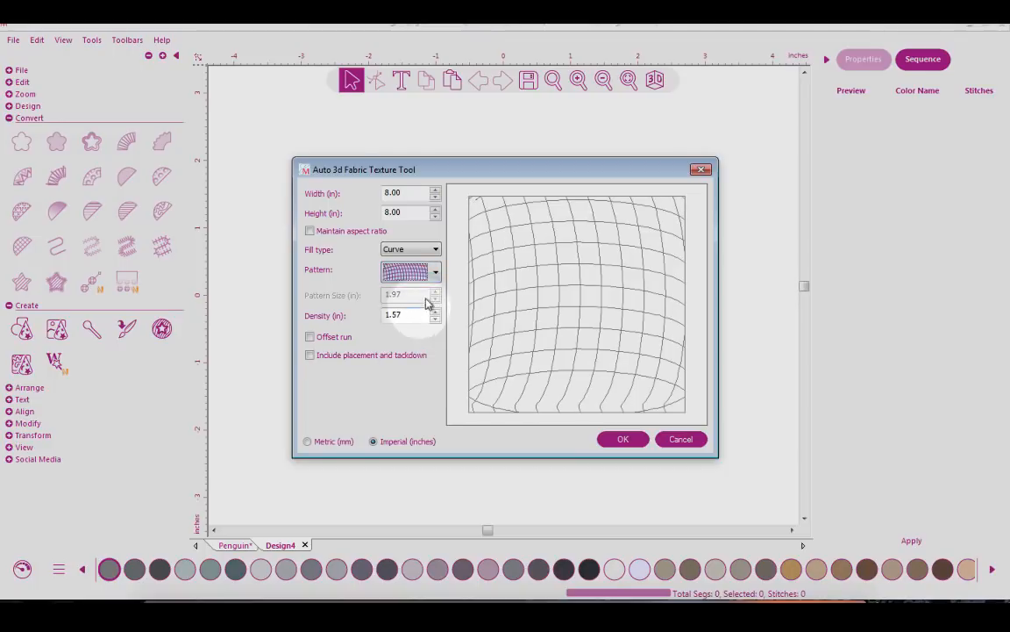
pyautogui.click(436, 276)
pyautogui.click(421, 317)
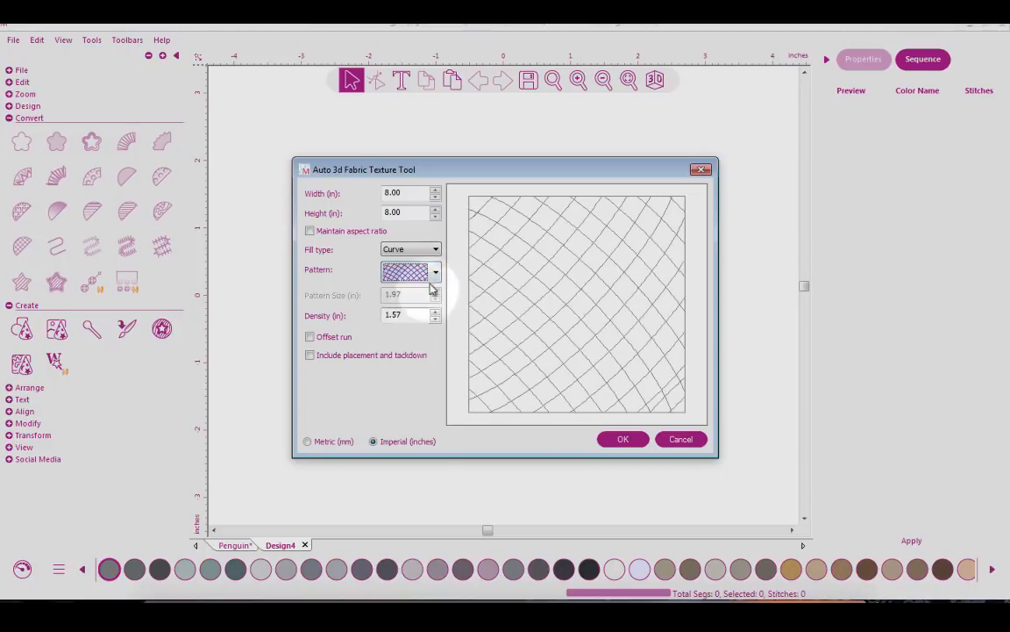
# Step: Preview the wavy curve patterns sloping diagonally downward and diagonally upward
pyautogui.click(436, 277)
pyautogui.click(420, 331)
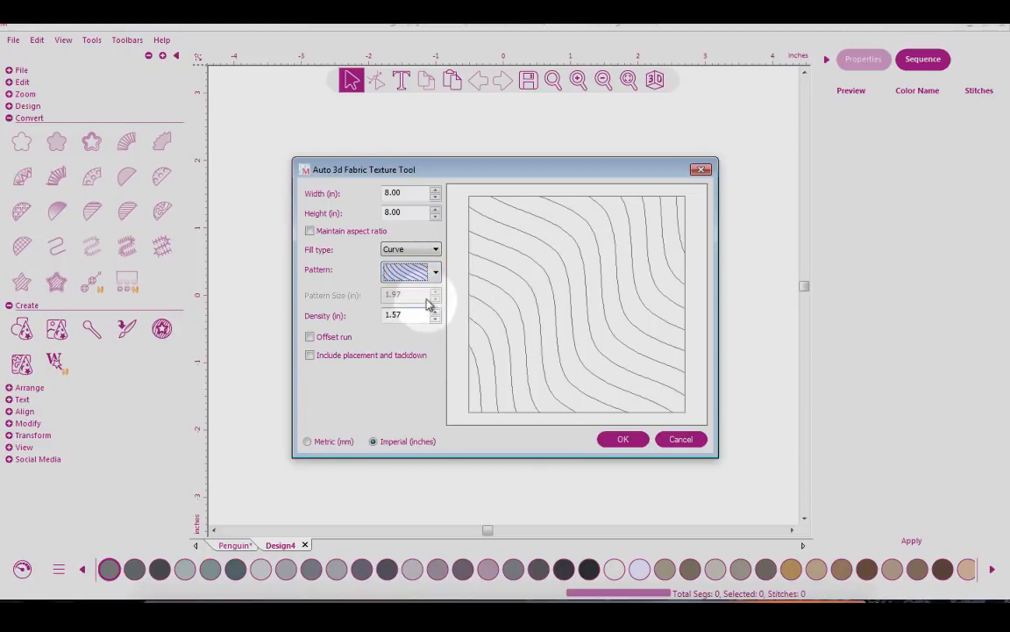
pyautogui.click(436, 276)
pyautogui.click(408, 354)
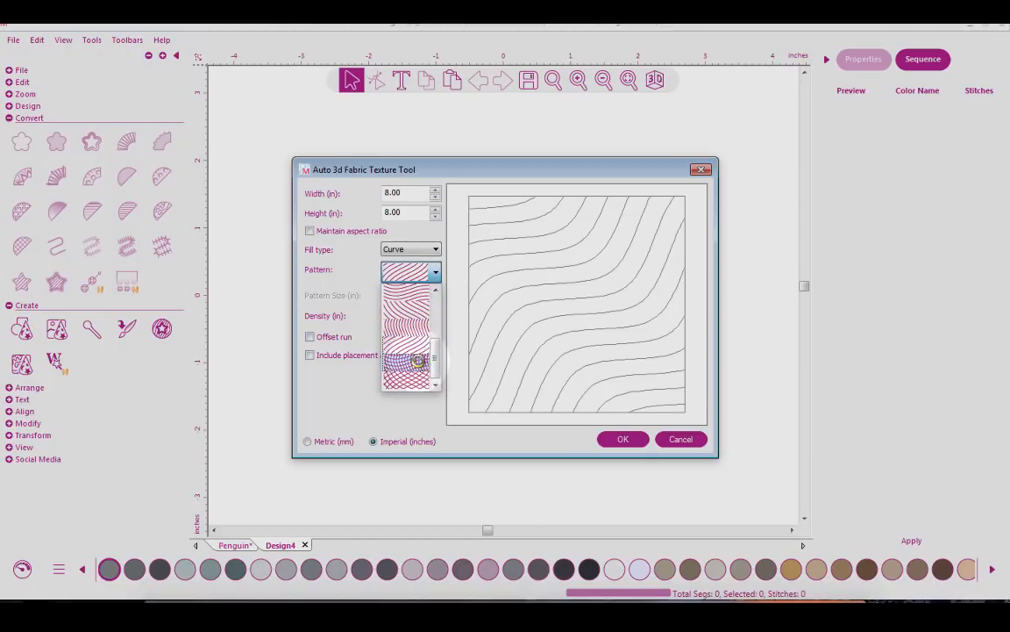
# Step: Try the wavy grid and settle on the wavy diagonal crosshatch pattern for the curve texture
pyautogui.click(421, 358)
pyautogui.click(436, 274)
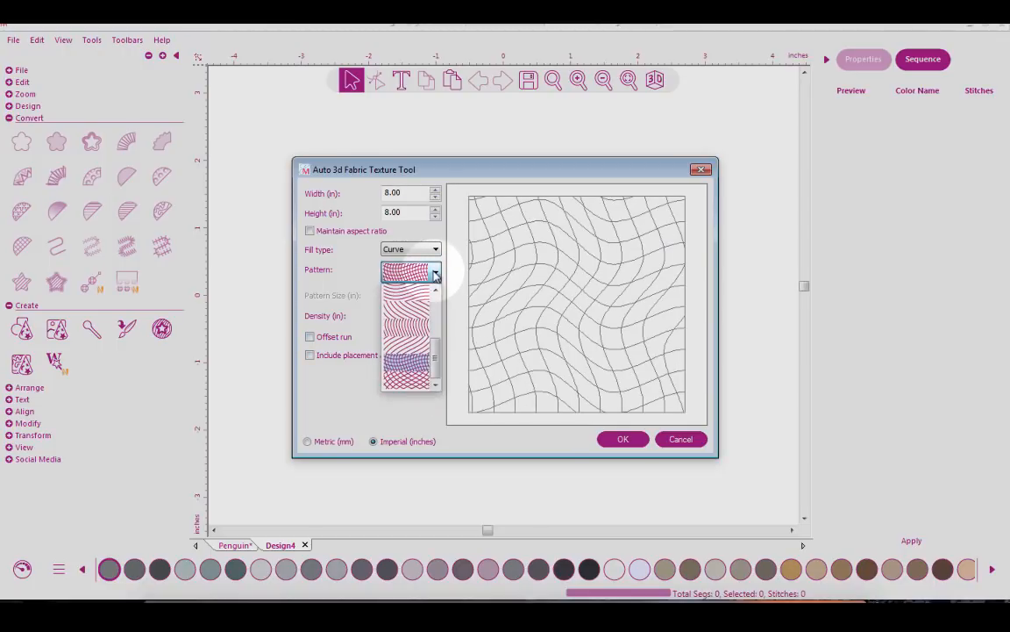
pyautogui.click(417, 383)
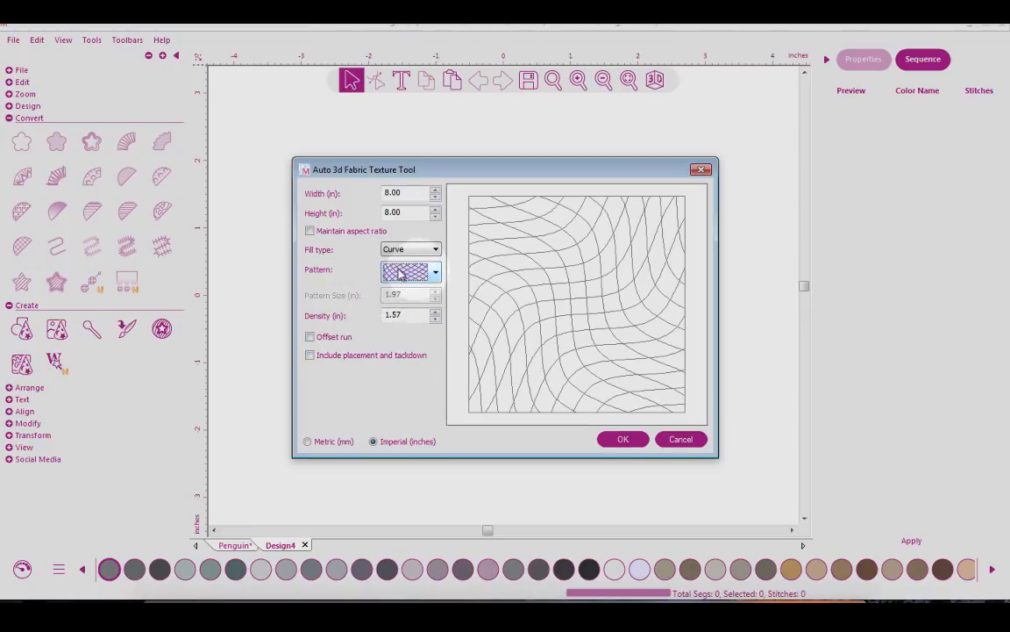
# Step: Enable Offset run and Include placement and tackdown for the curve texture, and generate the 8-inch quilting block
pyautogui.click(309, 338)
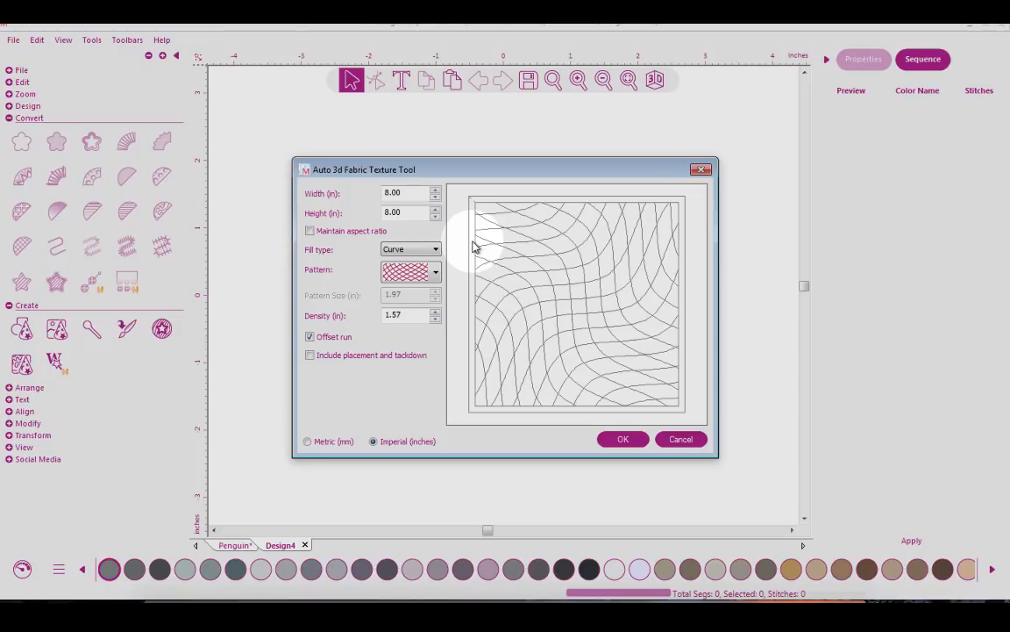
pyautogui.click(310, 337)
pyautogui.click(309, 337)
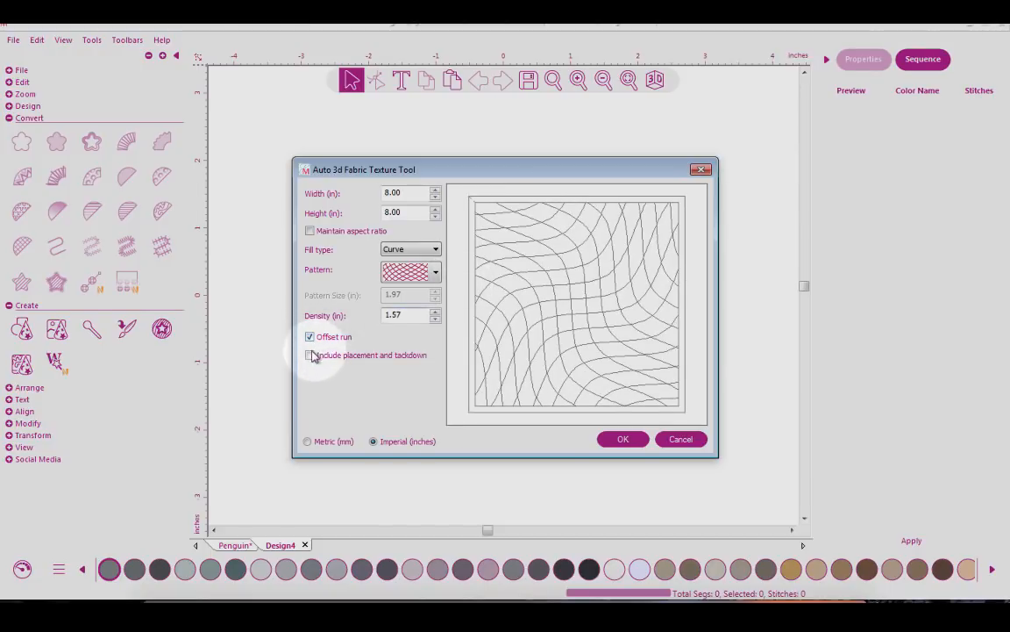
pyautogui.click(310, 356)
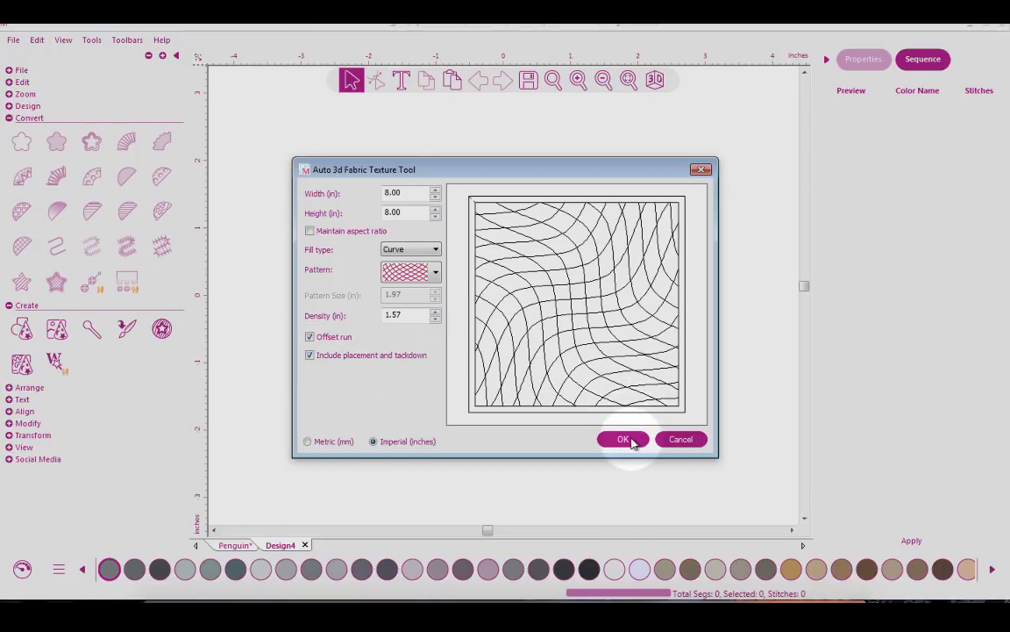
pyautogui.click(624, 439)
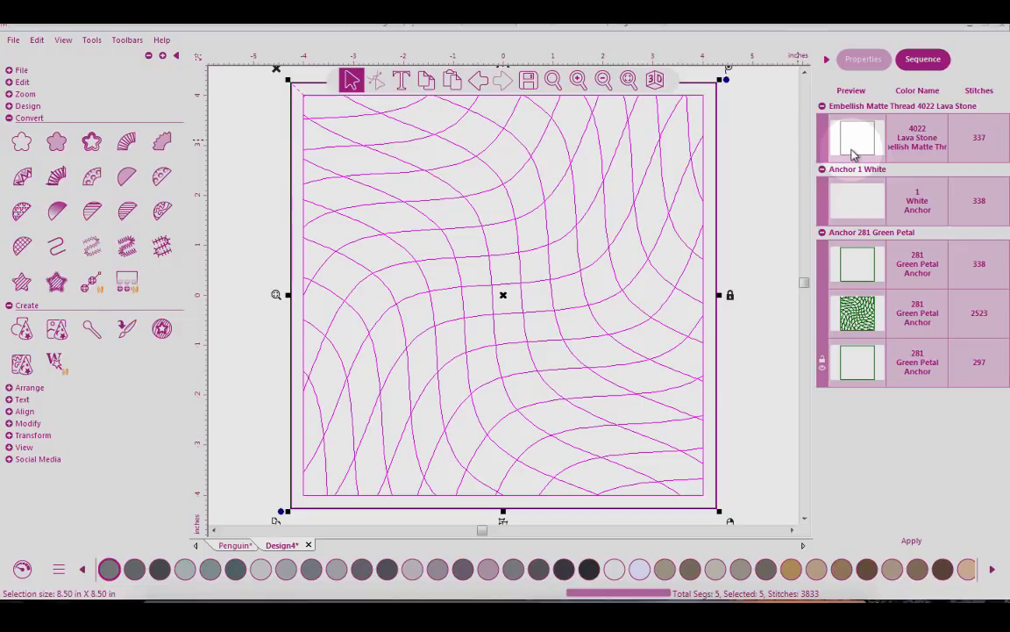
# Step: Convert the quilting block's outer border to a row of small circles and recolor it Embellish Matte Thread 3033 Bayou
pyautogui.click(756, 153)
pyautogui.click(717, 163)
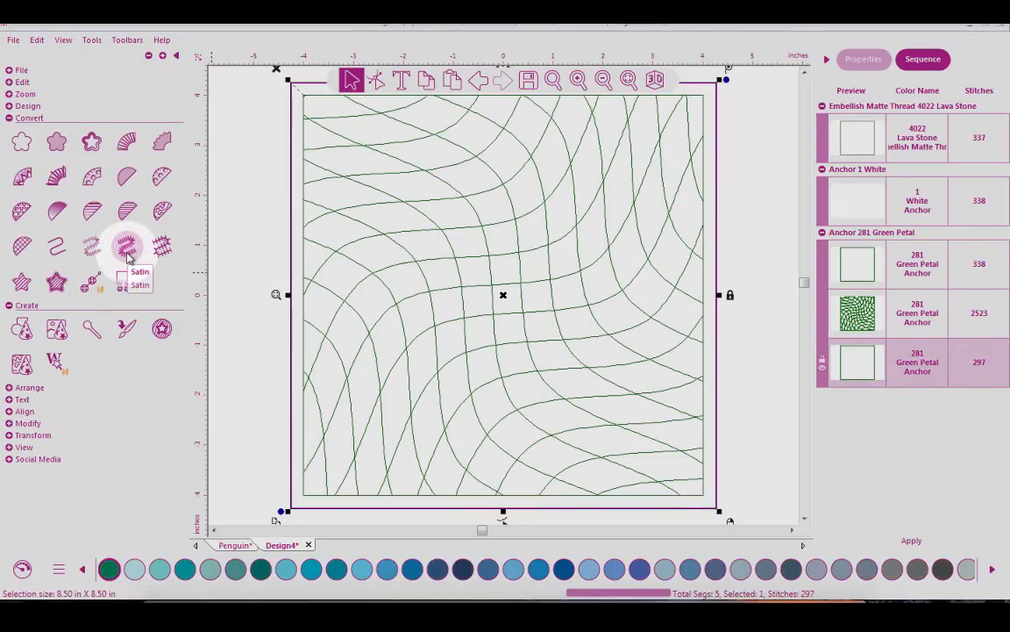
pyautogui.click(90, 289)
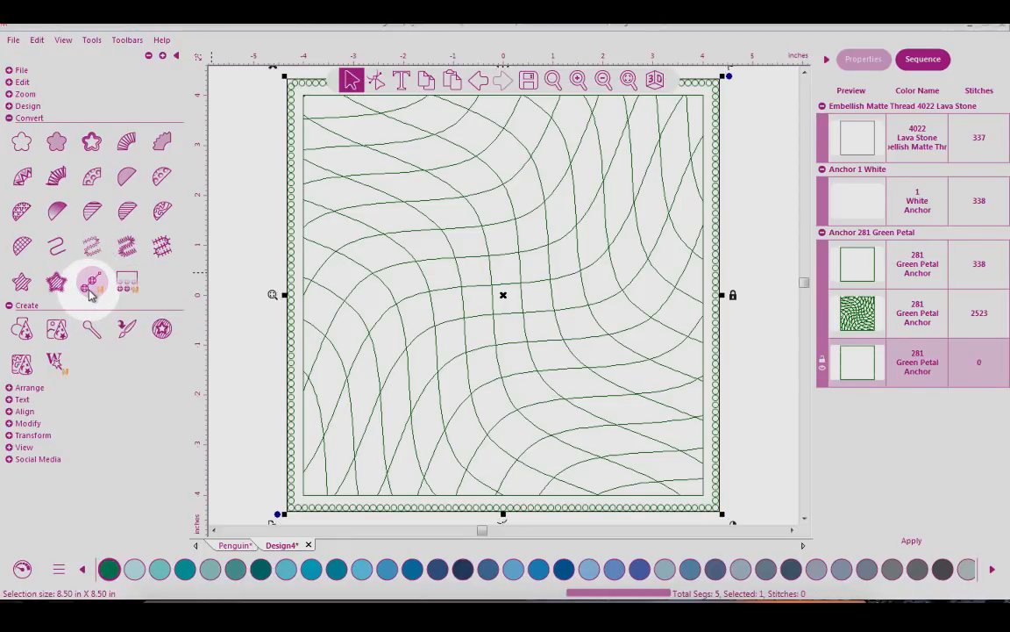
pyautogui.click(261, 568)
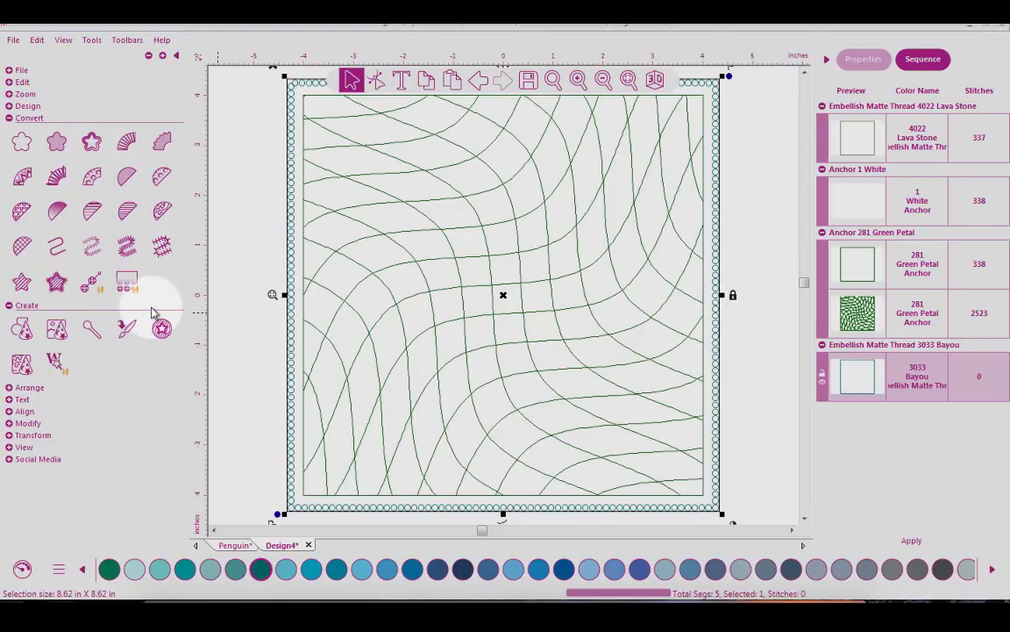
# Step: Try a satin stitch on the outer border and convert it back to a run stitch
pyautogui.click(127, 247)
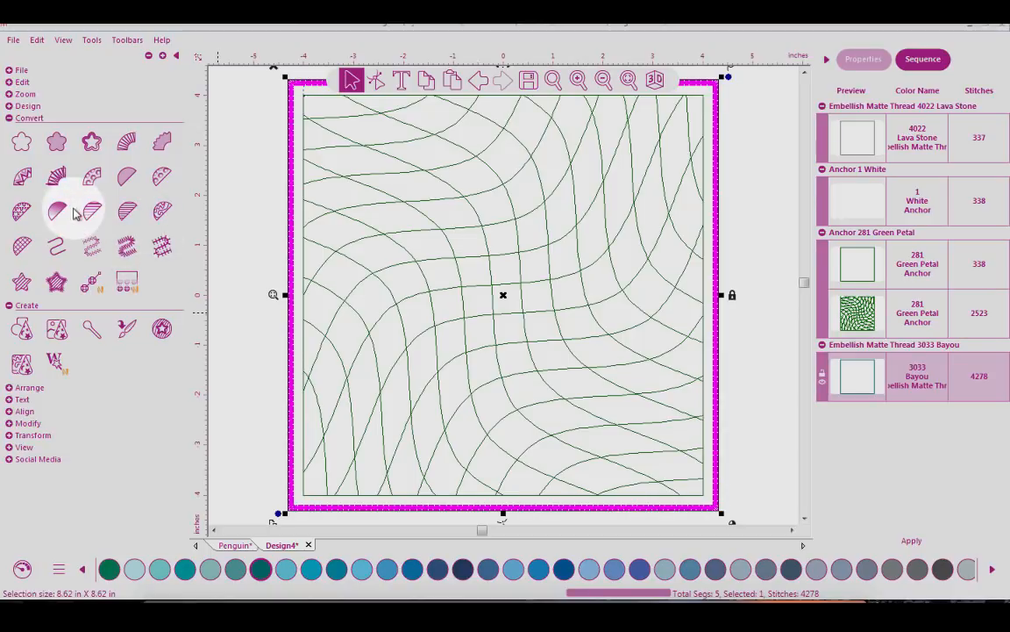
pyautogui.click(56, 247)
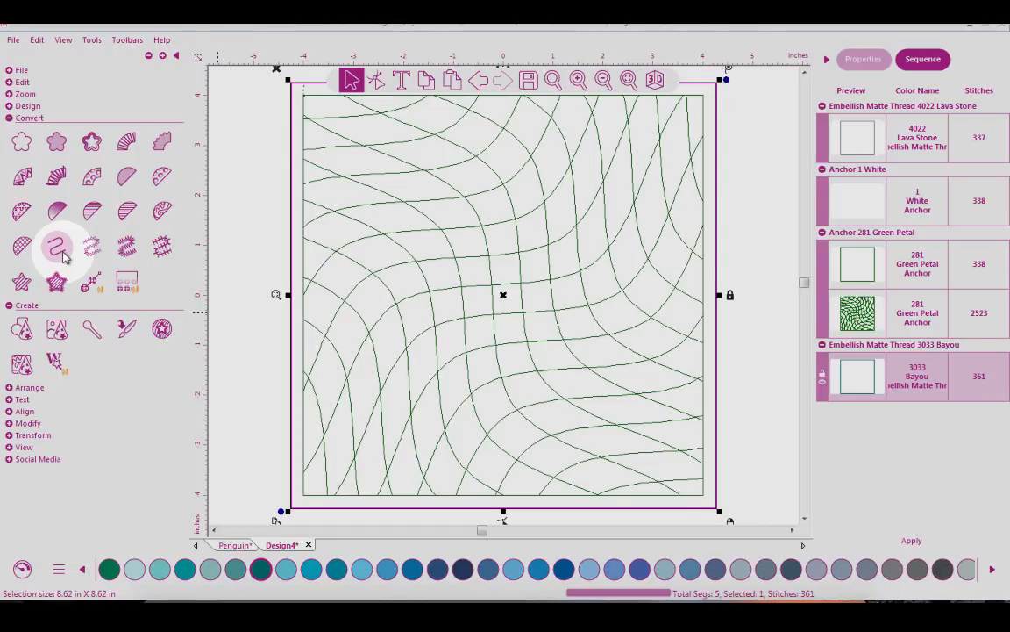
# Step: Try Double run for the outer border and settle on Motif as its run type
pyautogui.click(871, 64)
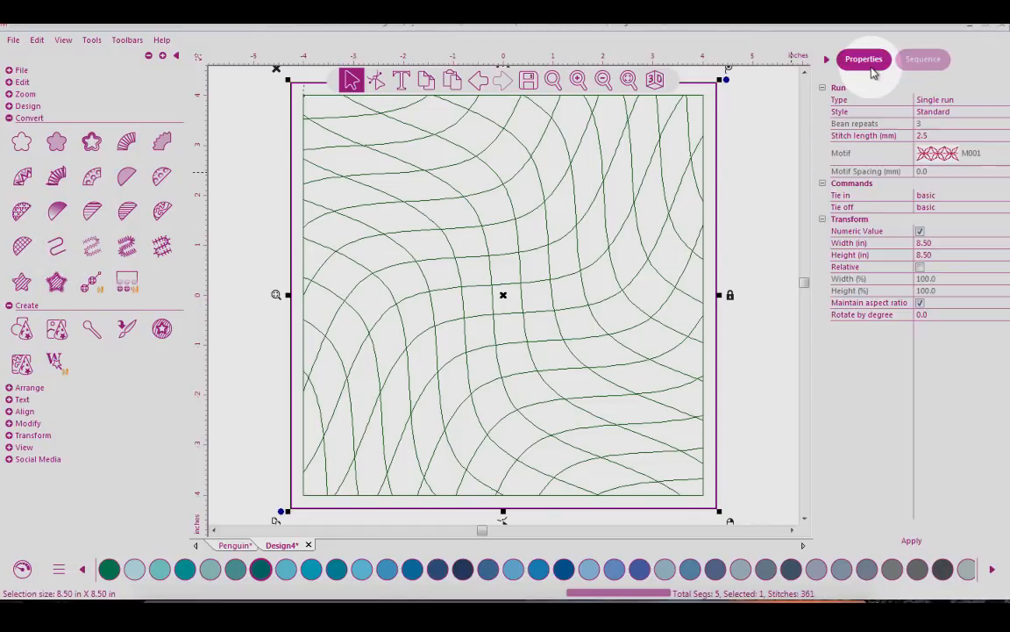
pyautogui.click(937, 100)
pyautogui.click(1005, 102)
pyautogui.click(975, 124)
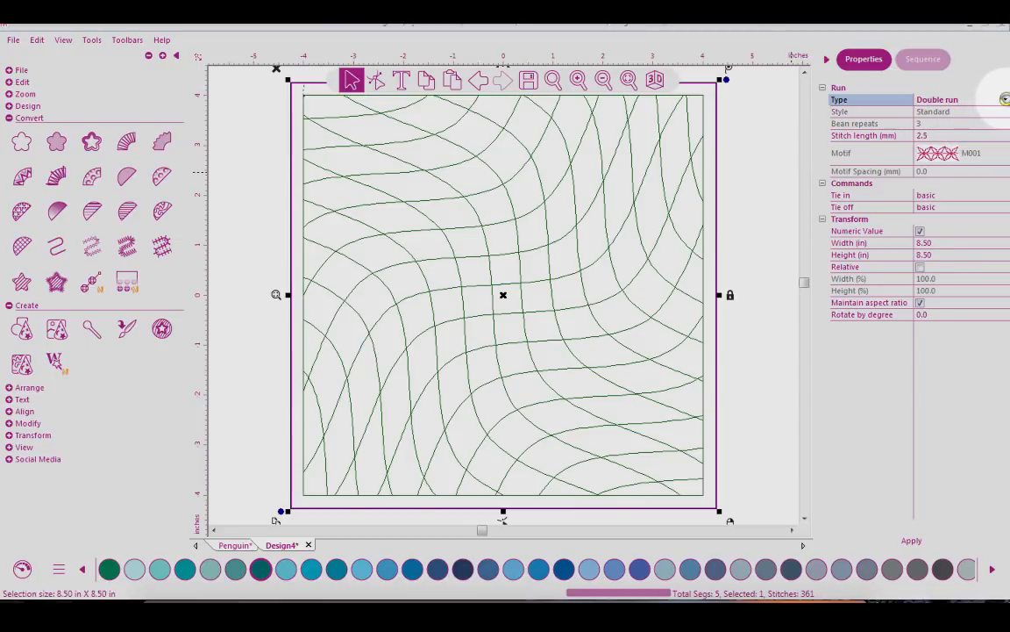
pyautogui.click(1005, 99)
pyautogui.click(939, 136)
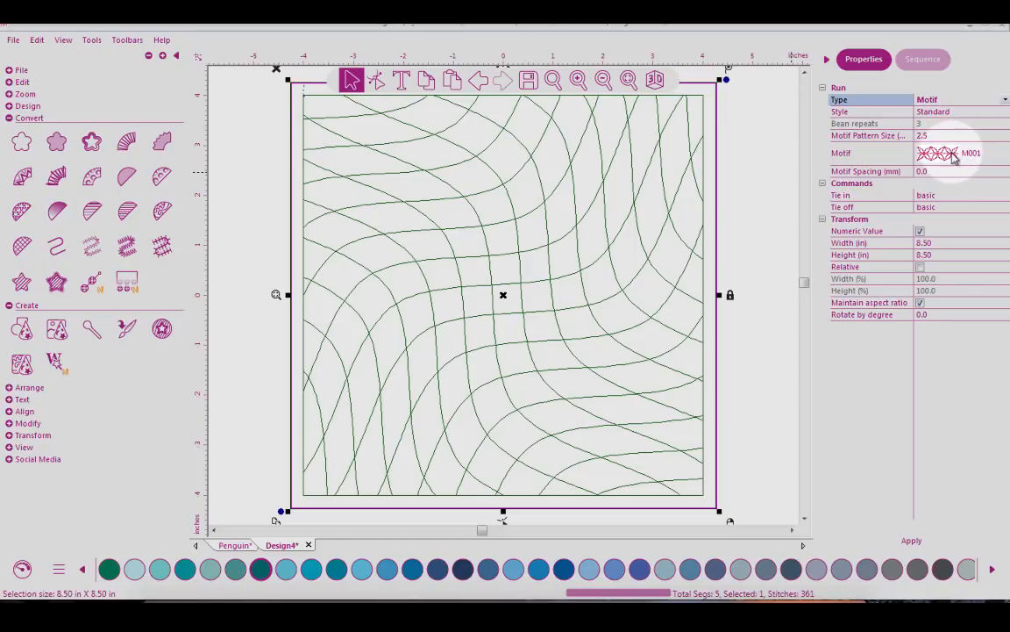
# Step: Assign motif pattern M028 to the outer border, apply the change and deselect the border
pyautogui.click(955, 156)
pyautogui.click(999, 152)
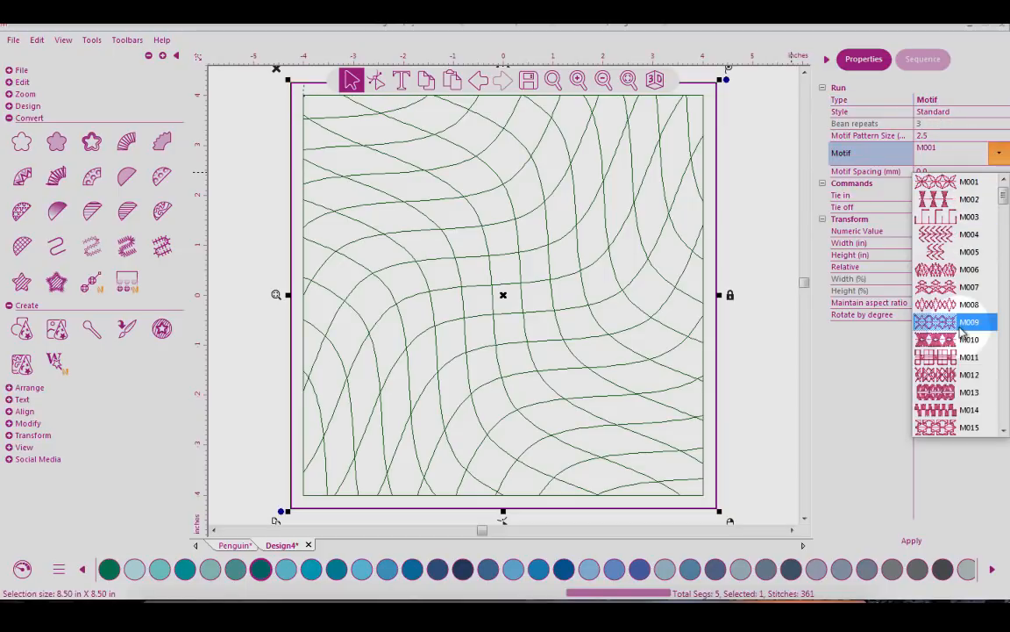
pyautogui.scroll(-6, 1006, 203)
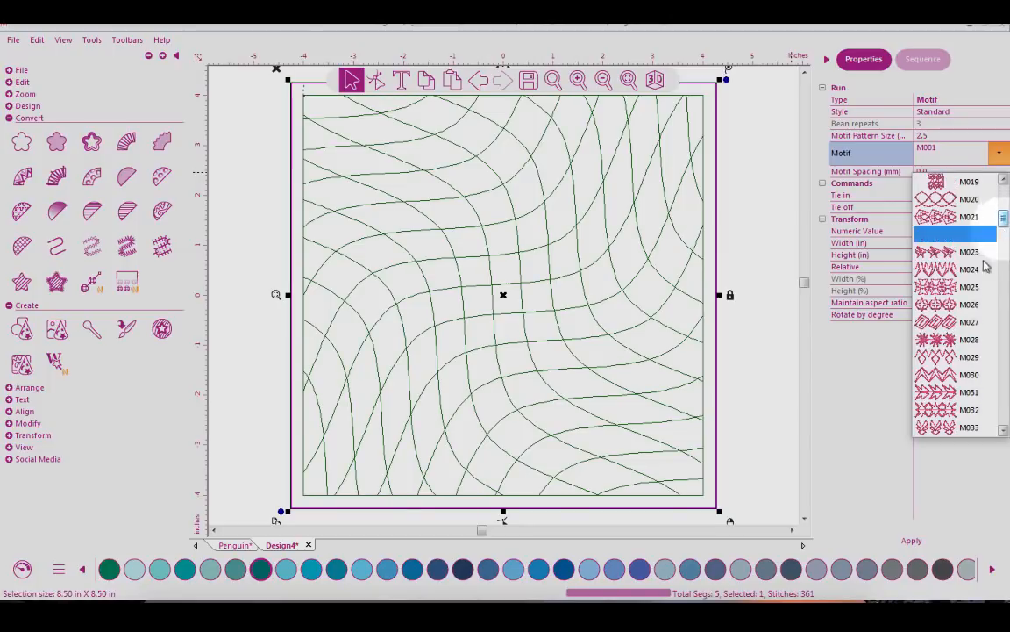
pyautogui.click(950, 339)
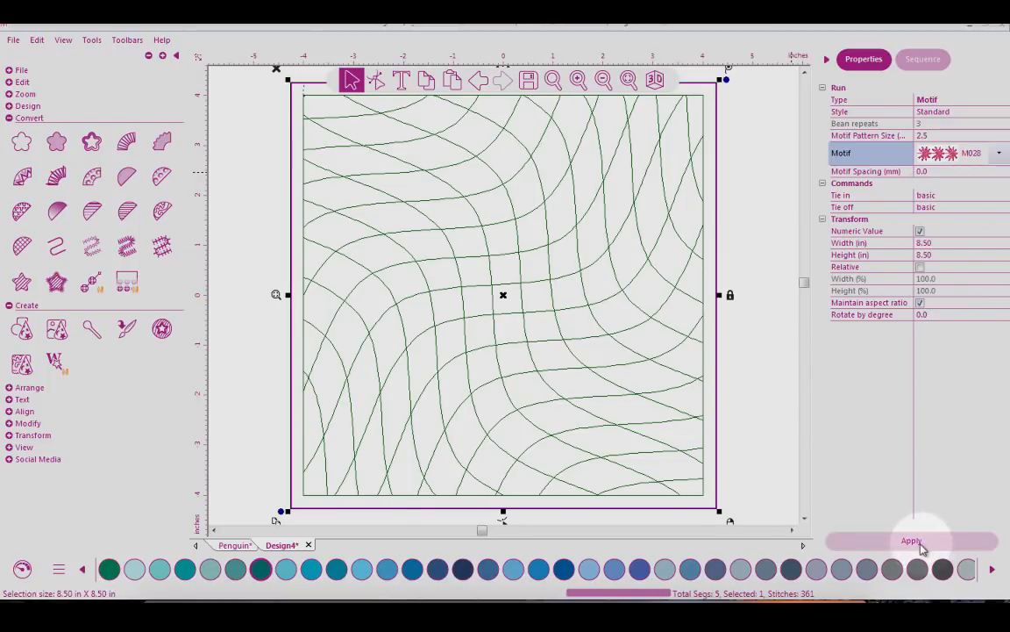
pyautogui.click(917, 542)
pyautogui.click(737, 322)
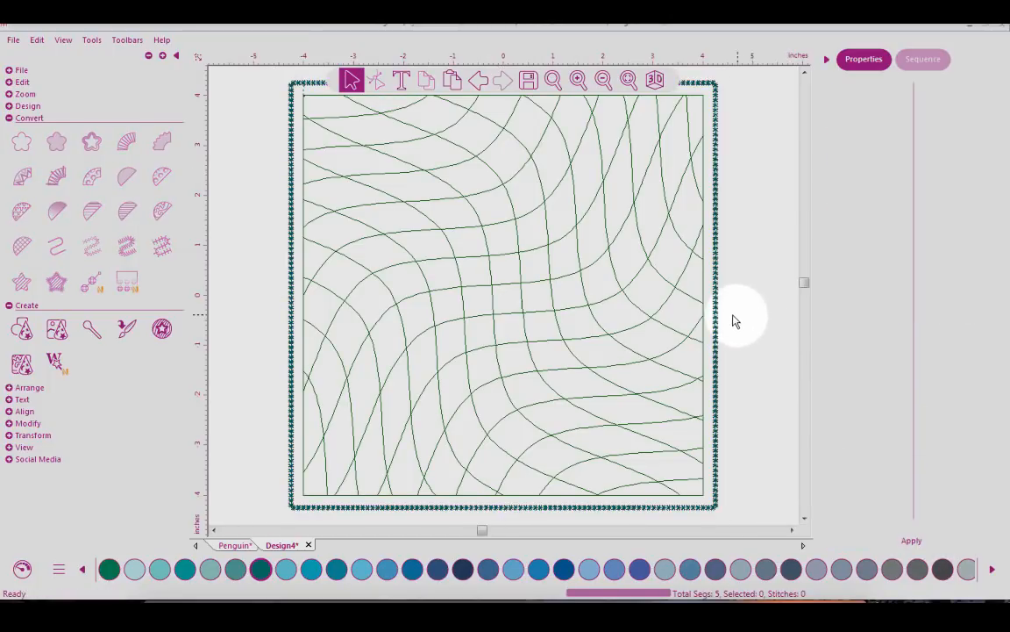
# Step: Inspect the motif stitching along the block's right-hand border up close
pyautogui.click(578, 80)
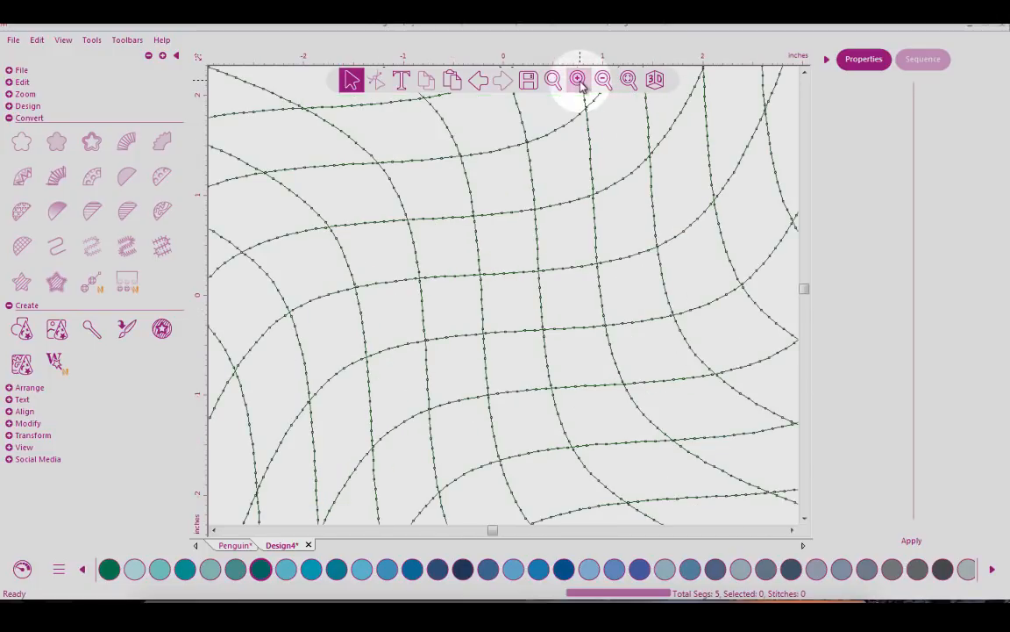
pyautogui.click(792, 531)
pyautogui.click(792, 530)
pyautogui.click(792, 530)
pyautogui.click(793, 531)
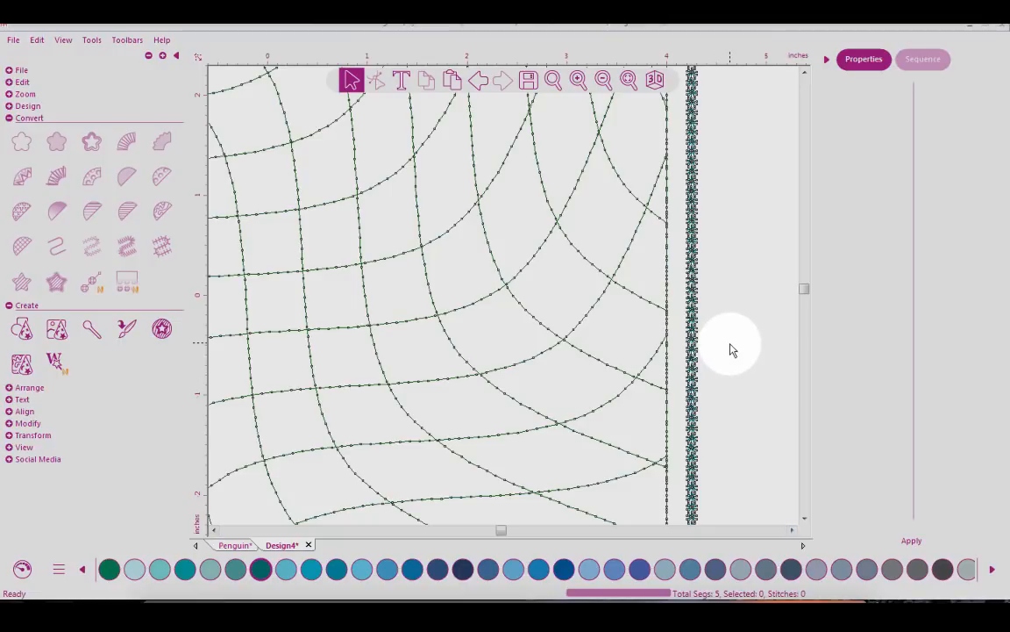
pyautogui.click(628, 79)
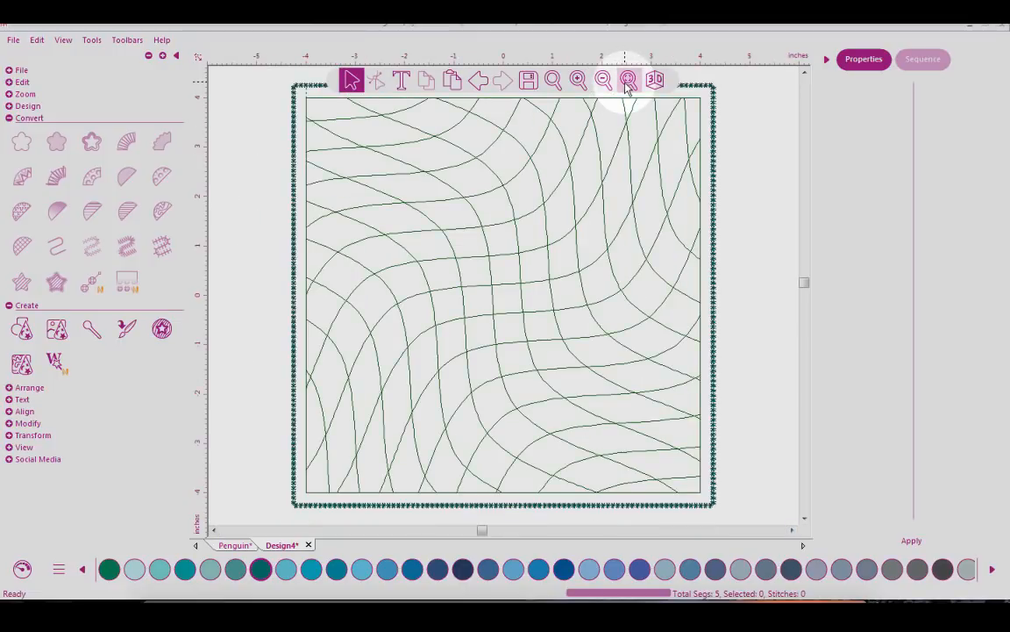
# Step: Review the block's stitching sequence, from the Lava Stone placement outline through the Green Petal outline to the Bayou motif border
pyautogui.click(933, 61)
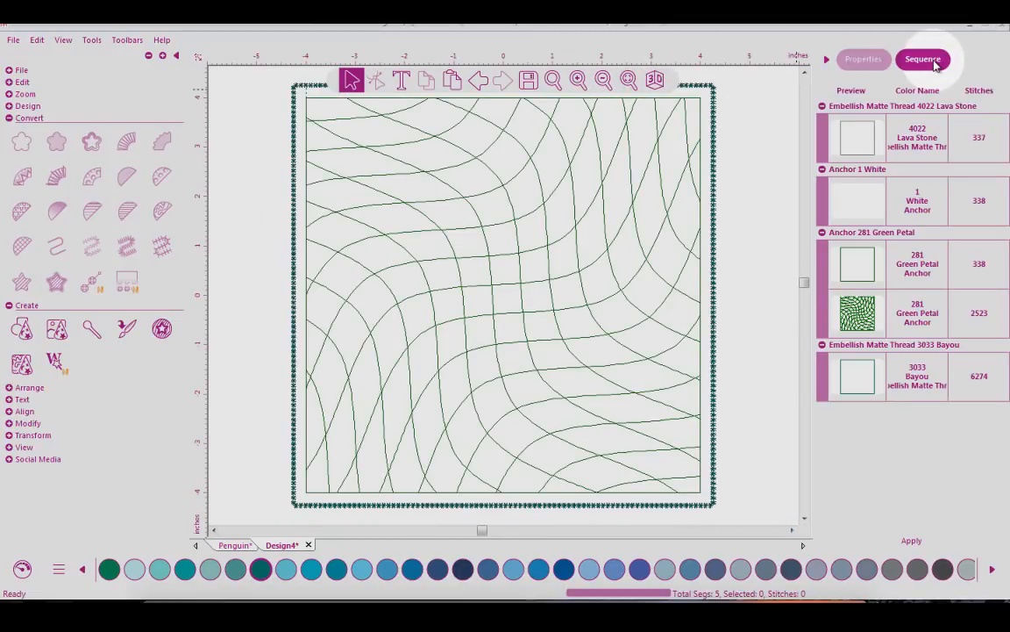
pyautogui.click(874, 131)
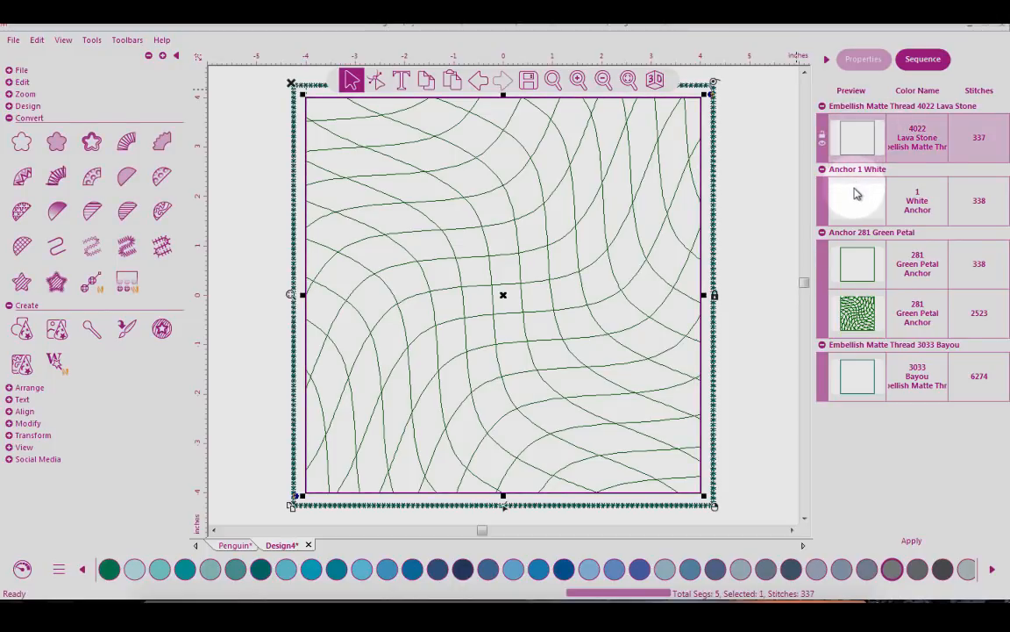
pyautogui.click(861, 254)
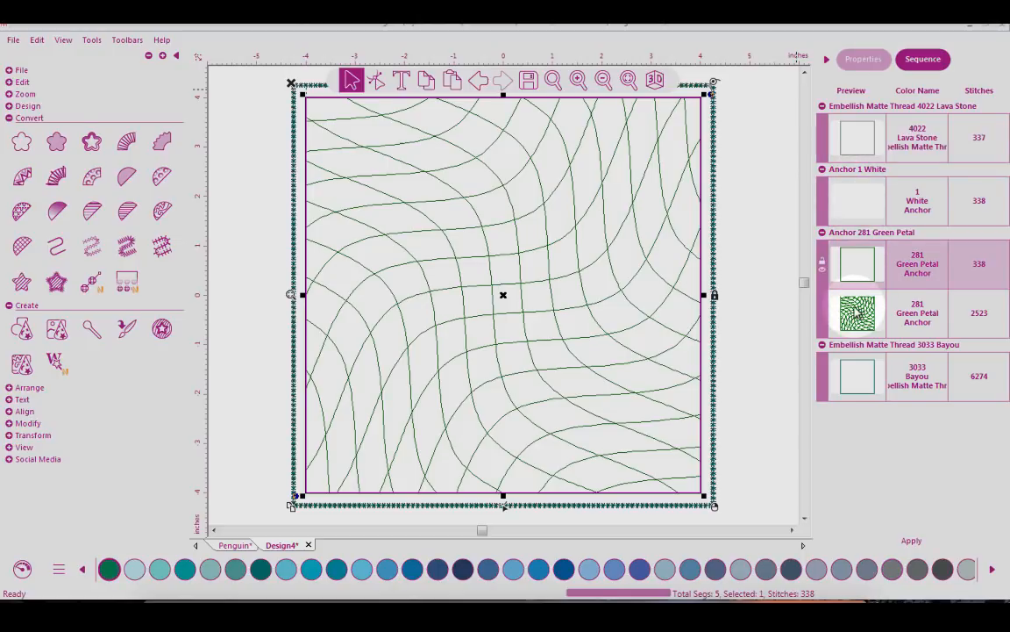
pyautogui.click(857, 362)
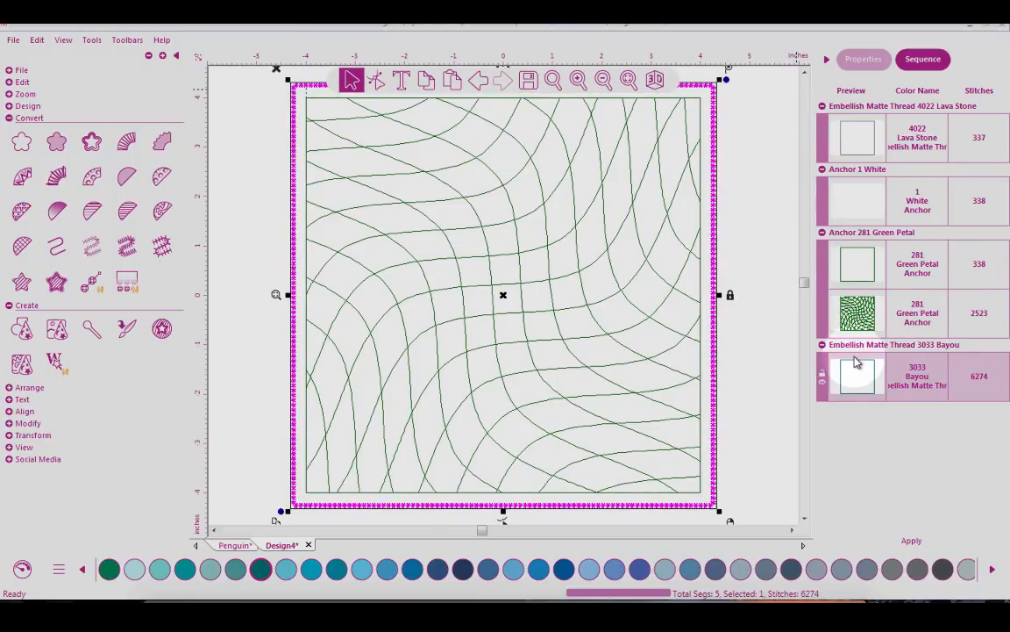